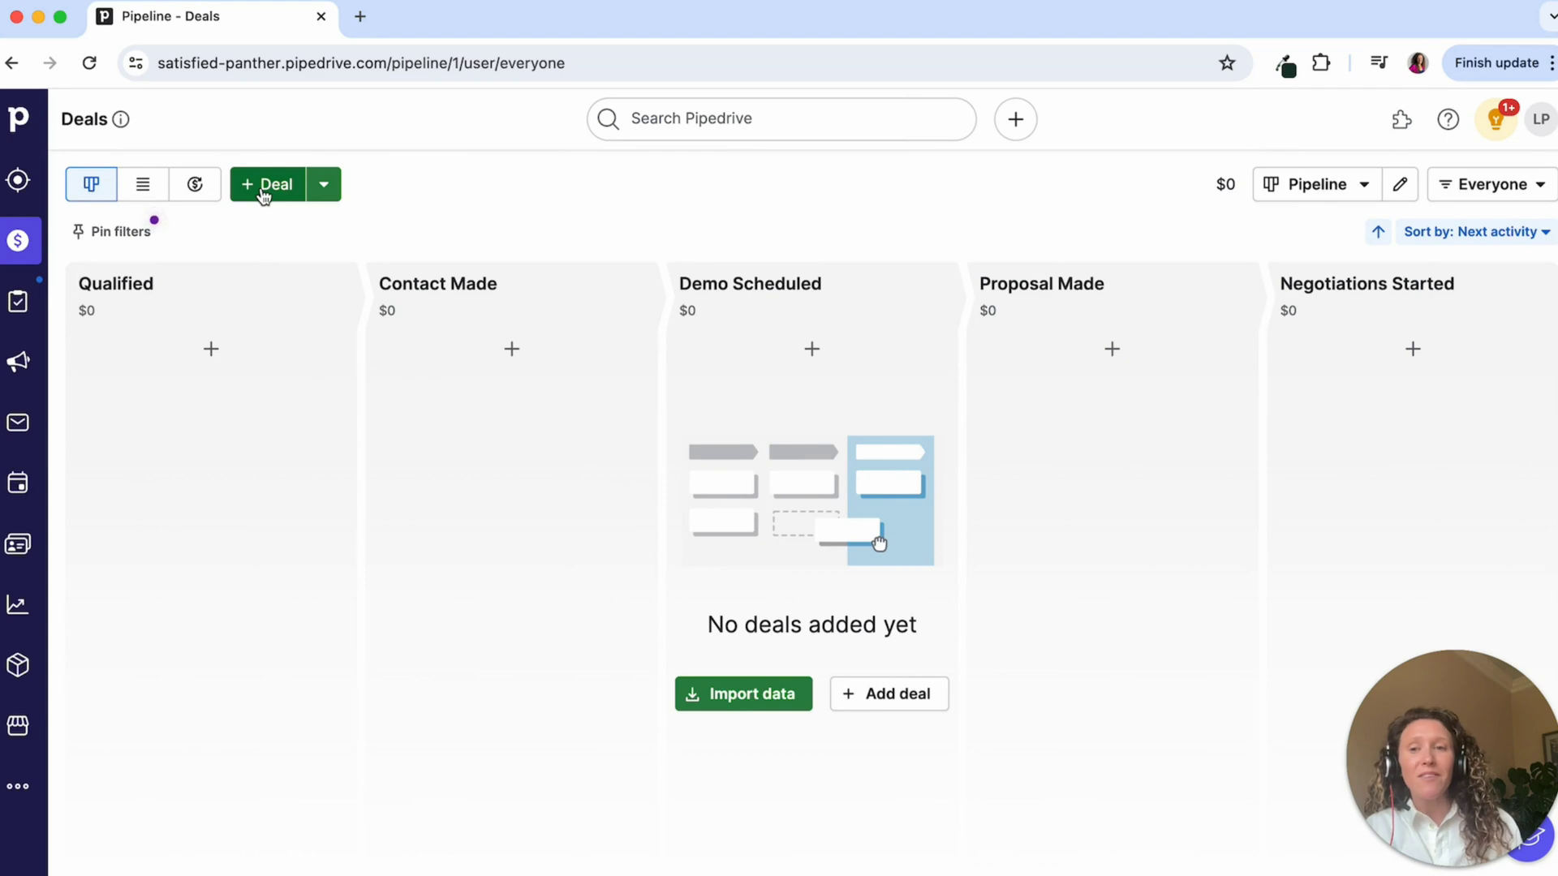
# Review the Add deal form's fields, including Organization, then cancel it without saving.
pyautogui.click(261, 190)
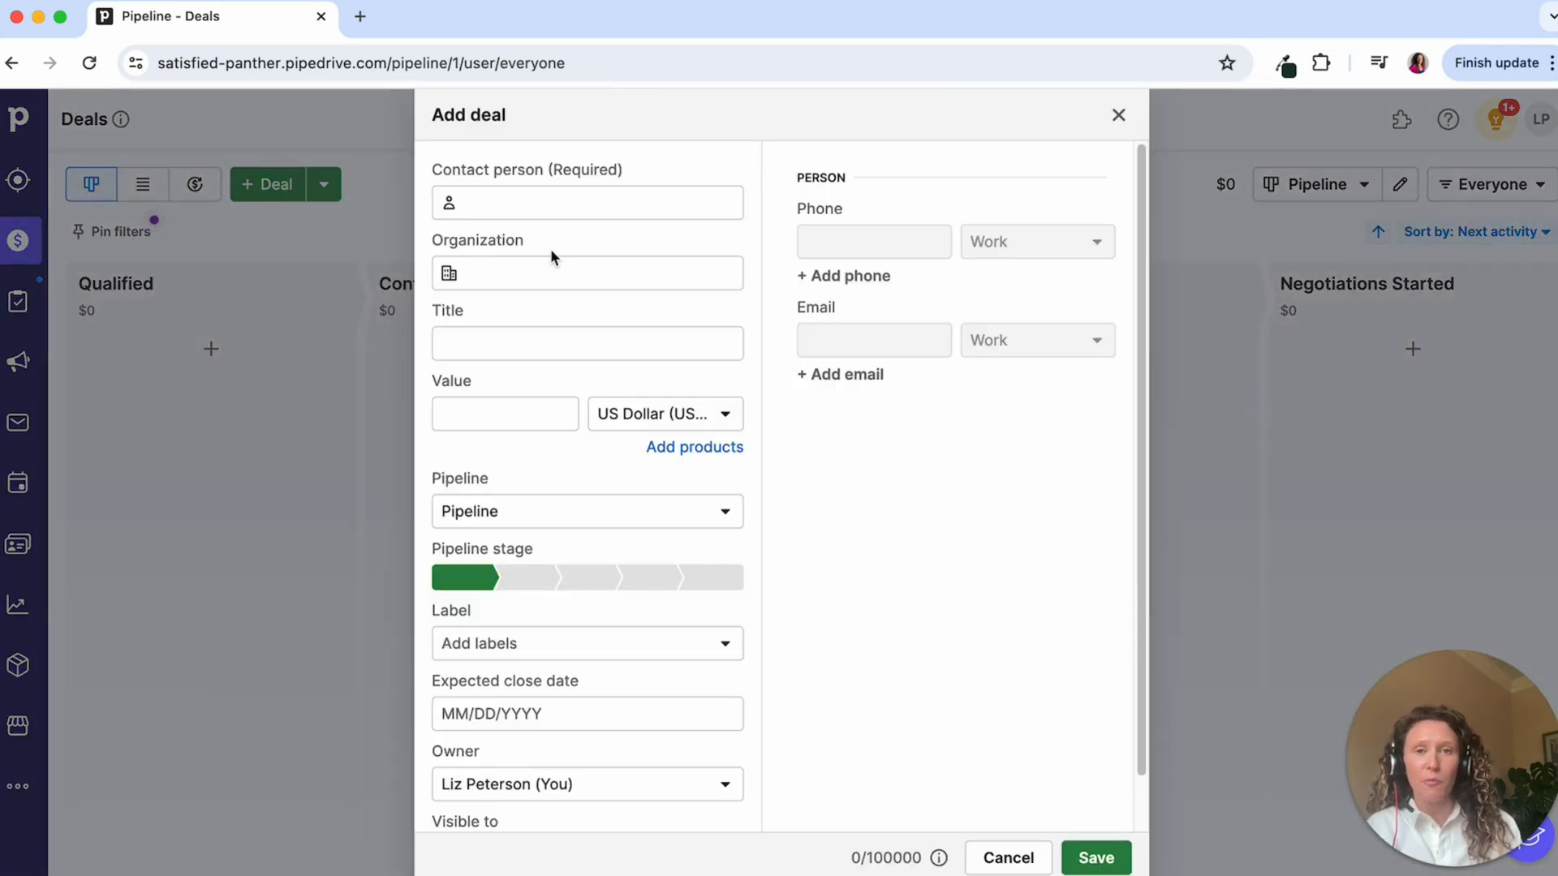
pyautogui.scroll(-1, 1067, 452)
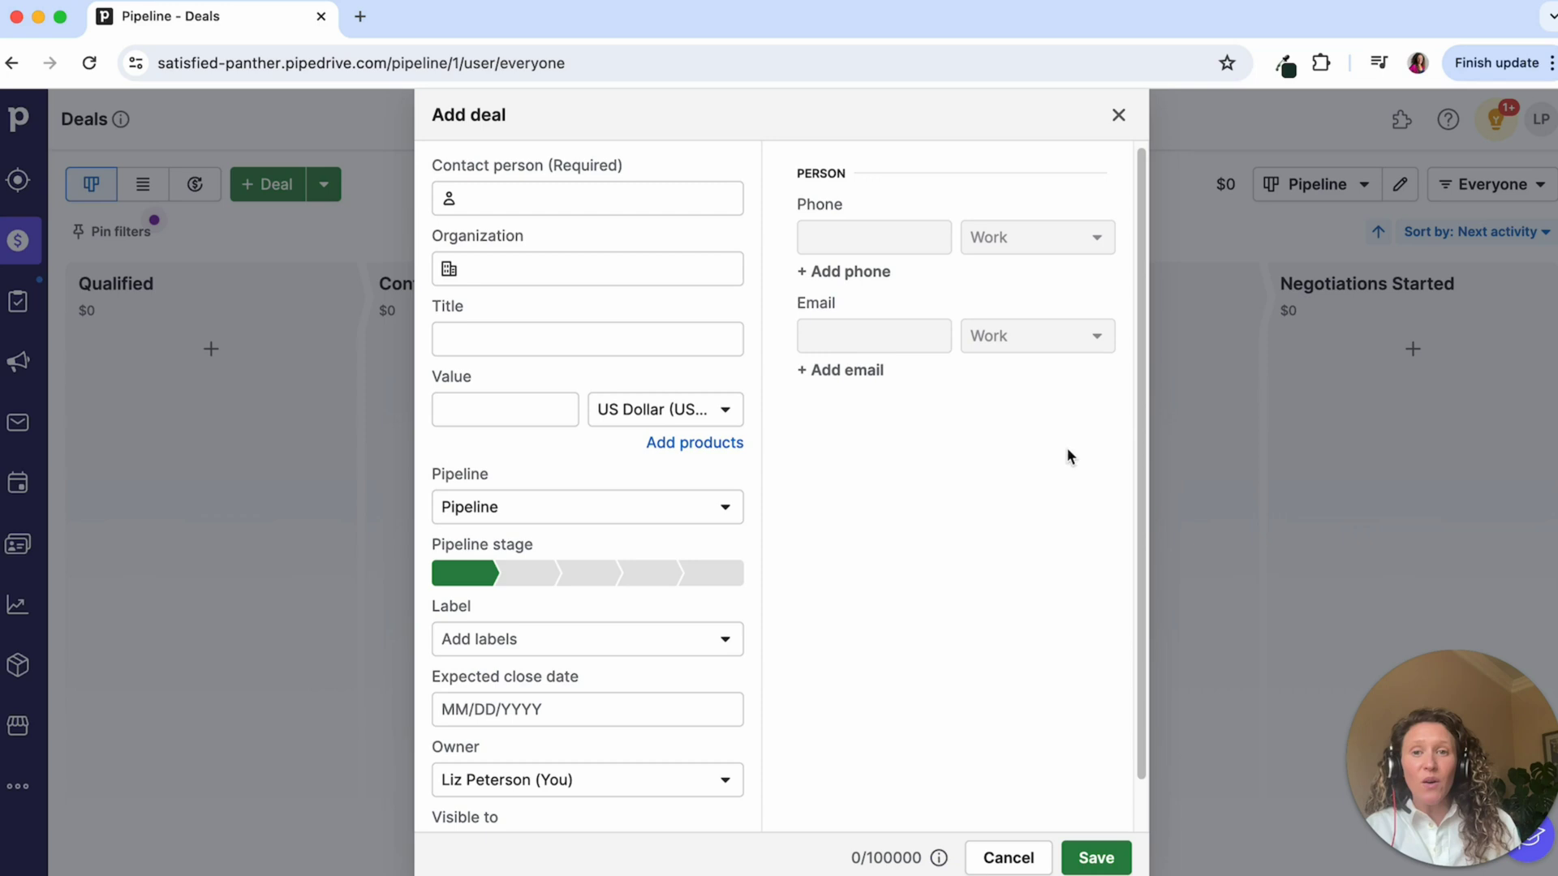
pyautogui.scroll(-2, 540, 666)
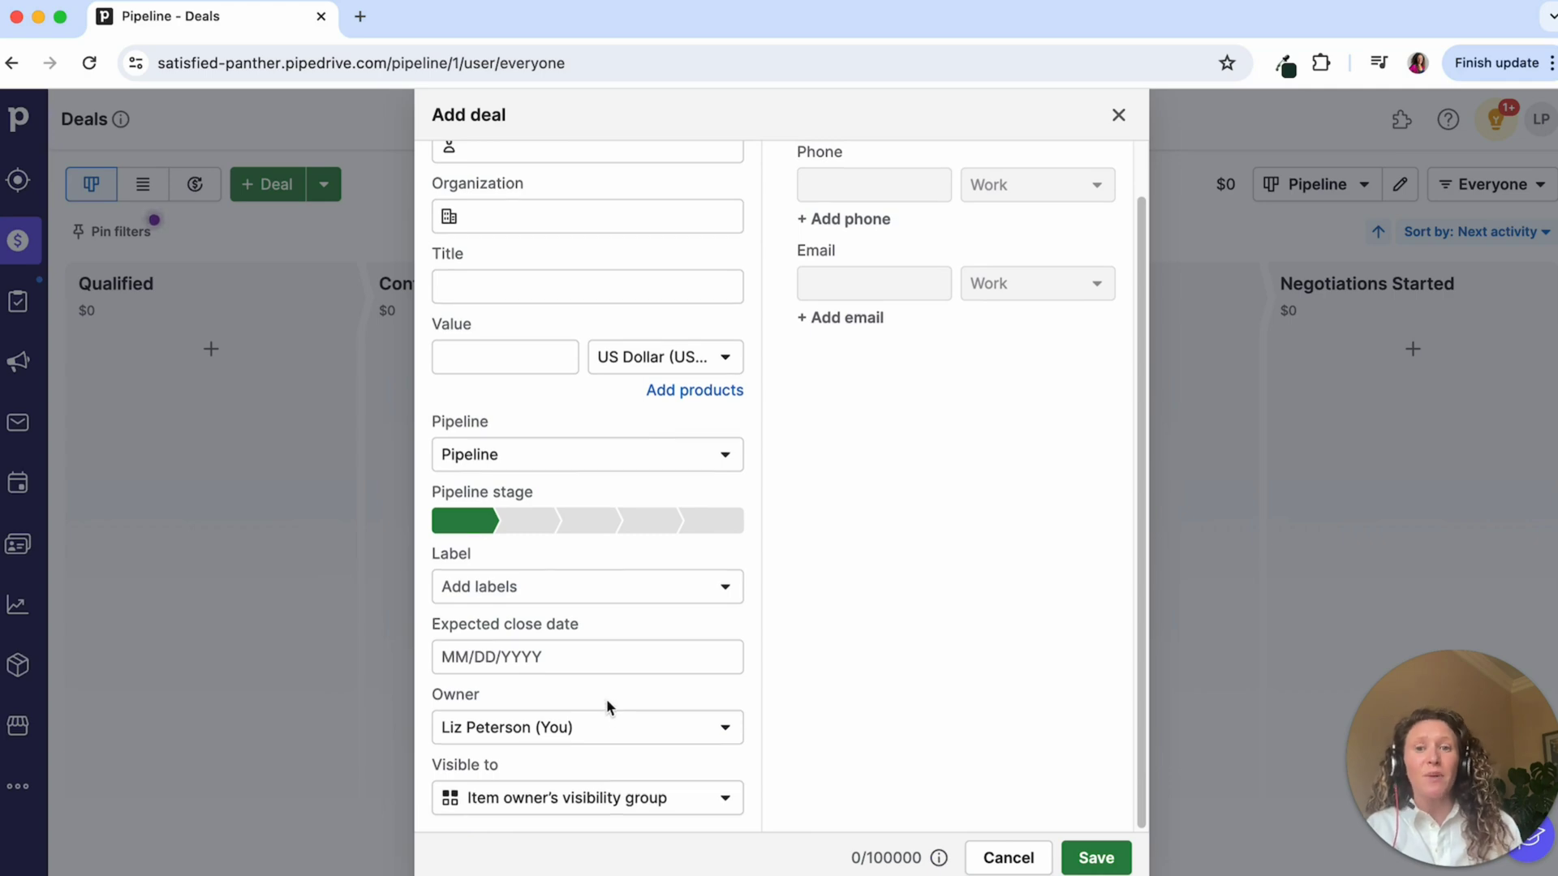
pyautogui.scroll(2, 616, 706)
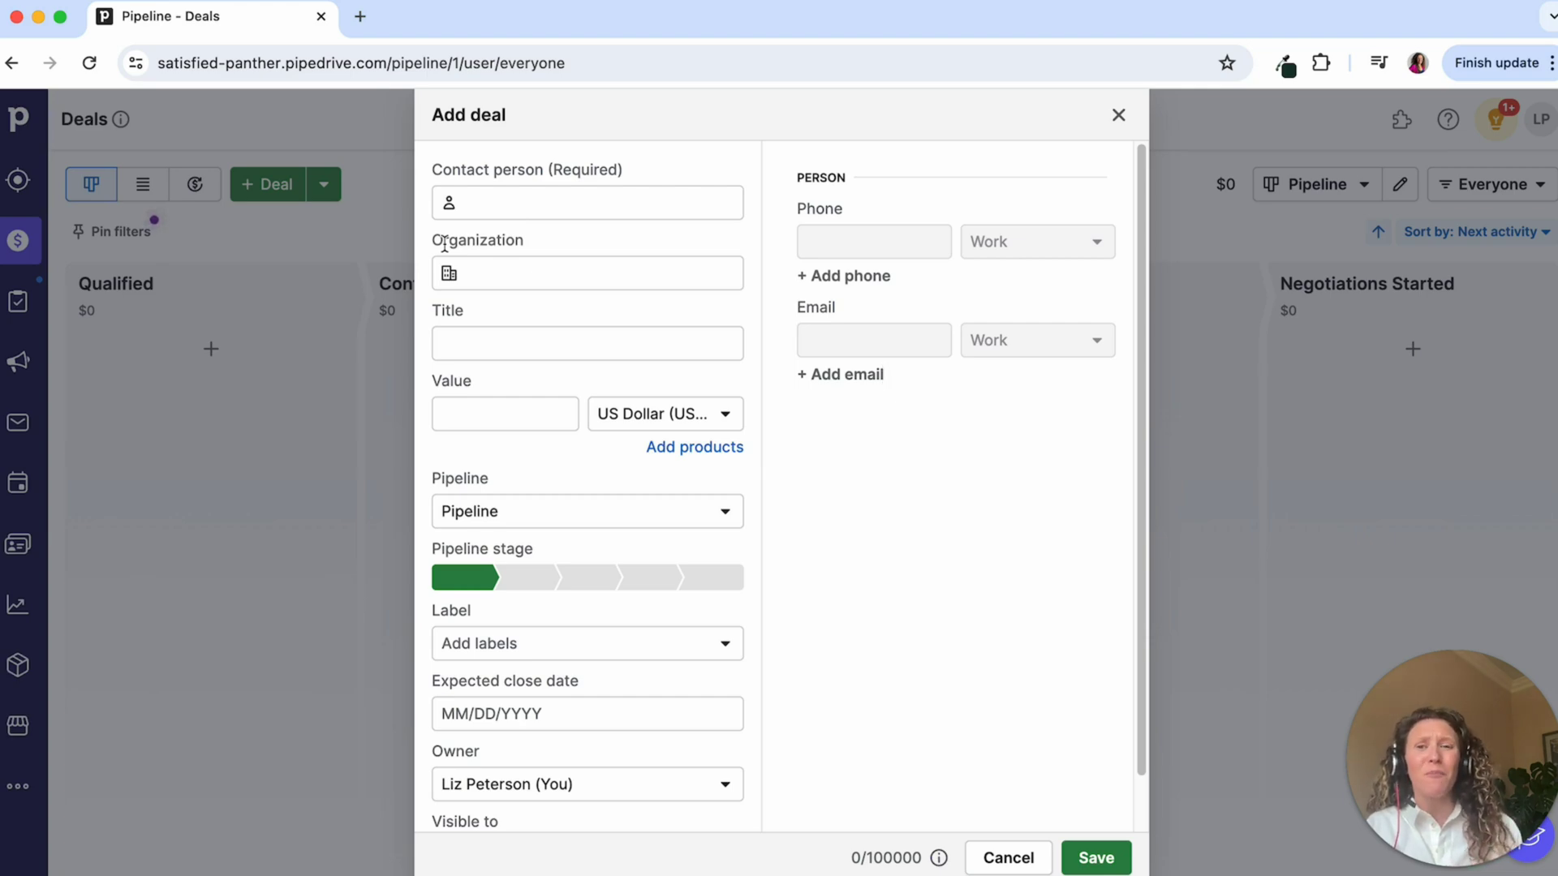
pyautogui.moveTo(444, 243); pyautogui.dragTo(532, 303)
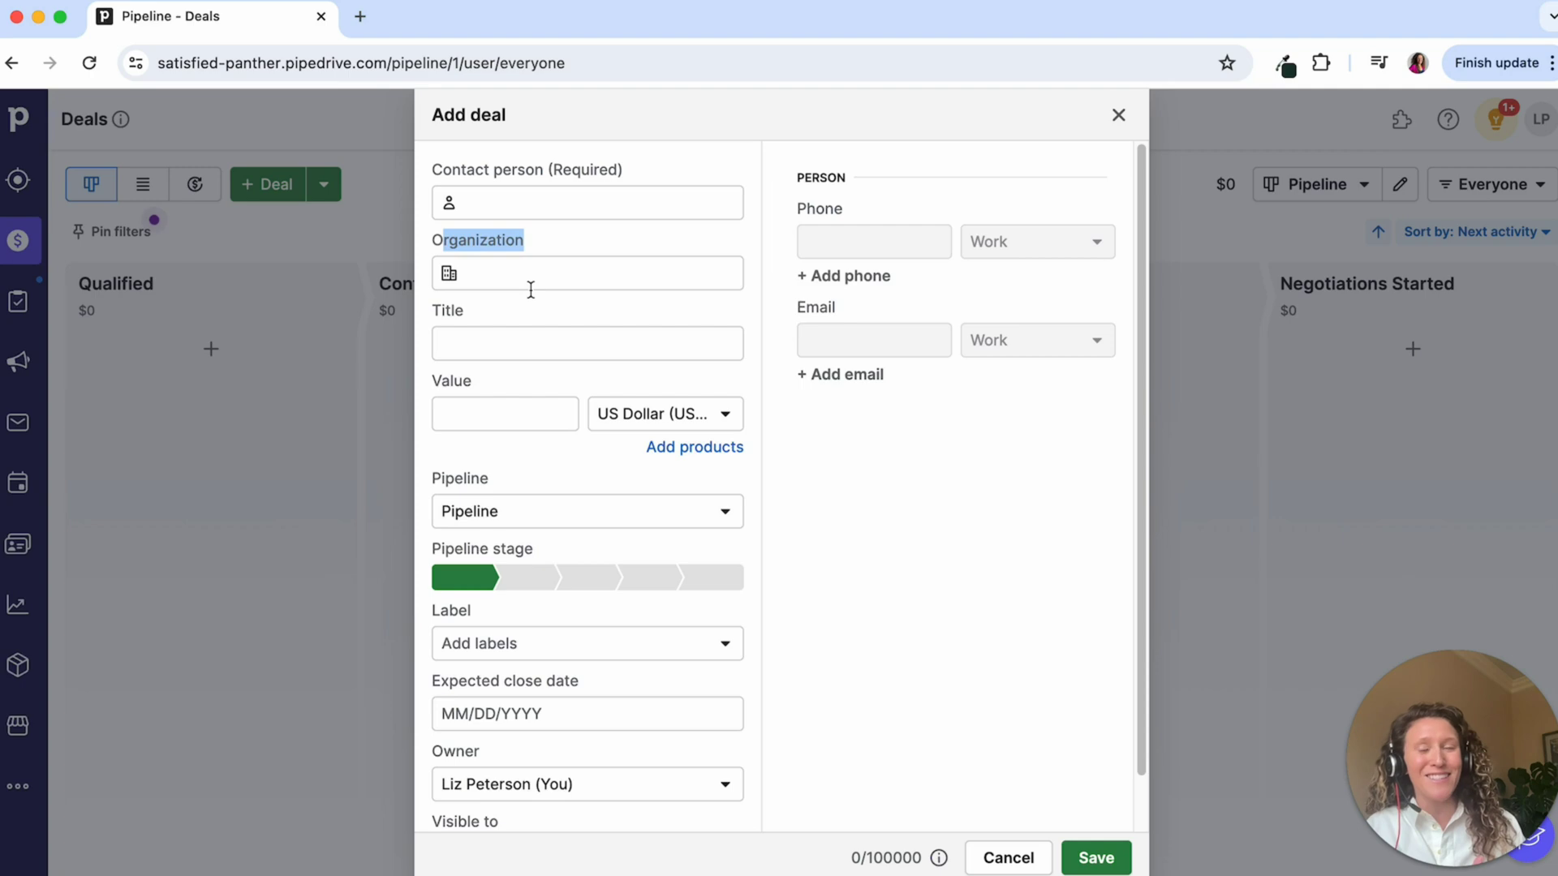
pyautogui.click(1009, 857)
# Go to Company settings > Data fields and scroll to the default deal fields table.
pyautogui.click(1540, 119)
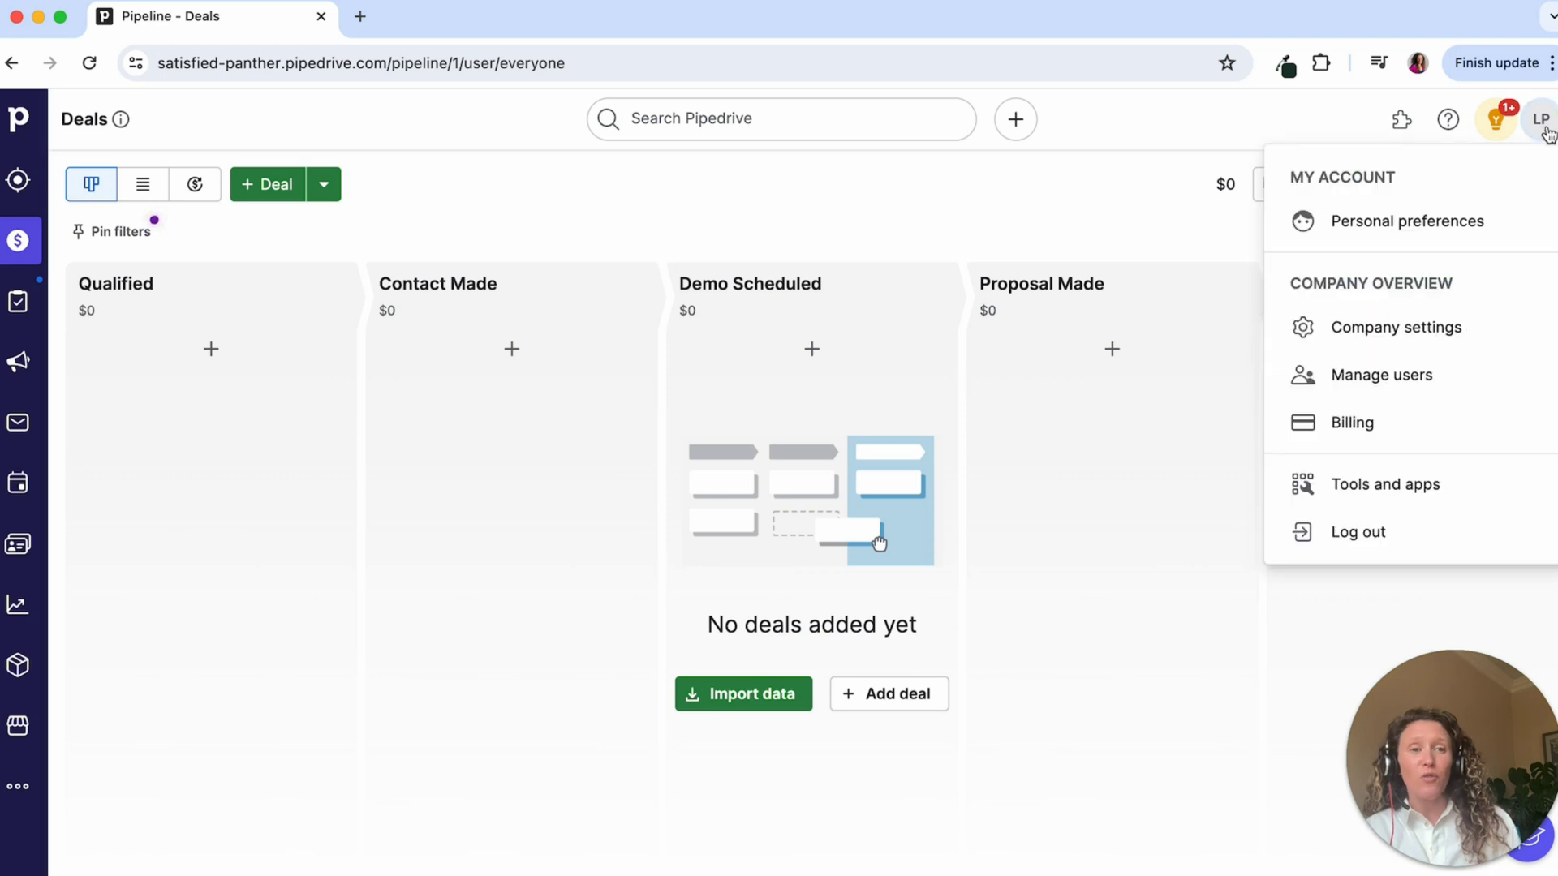
pyautogui.click(1418, 341)
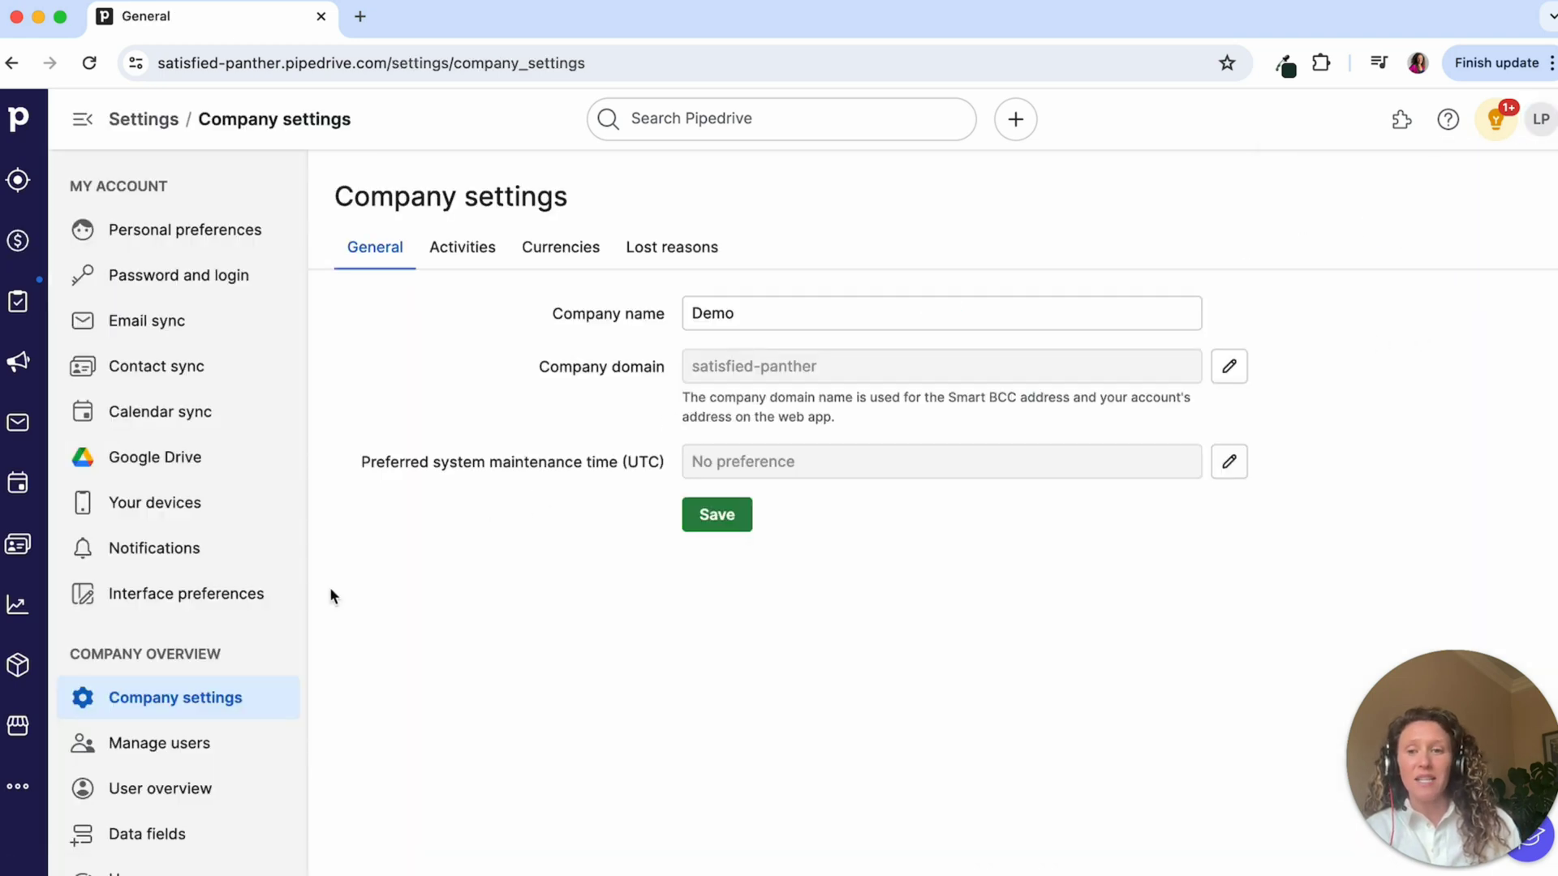
pyautogui.click(163, 831)
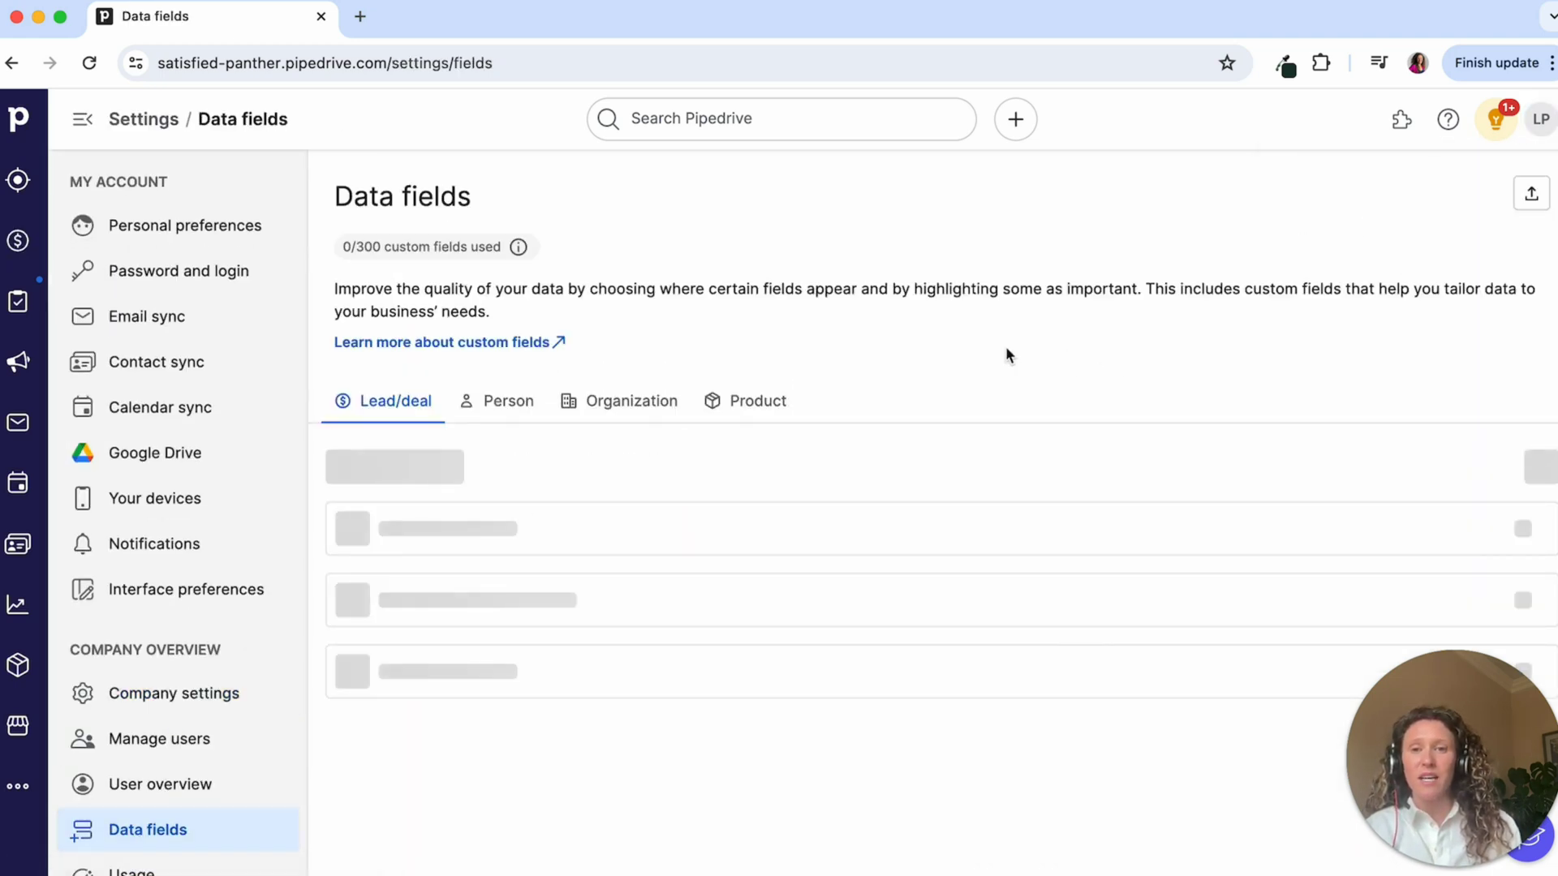
pyautogui.scroll(-2, 984, 288)
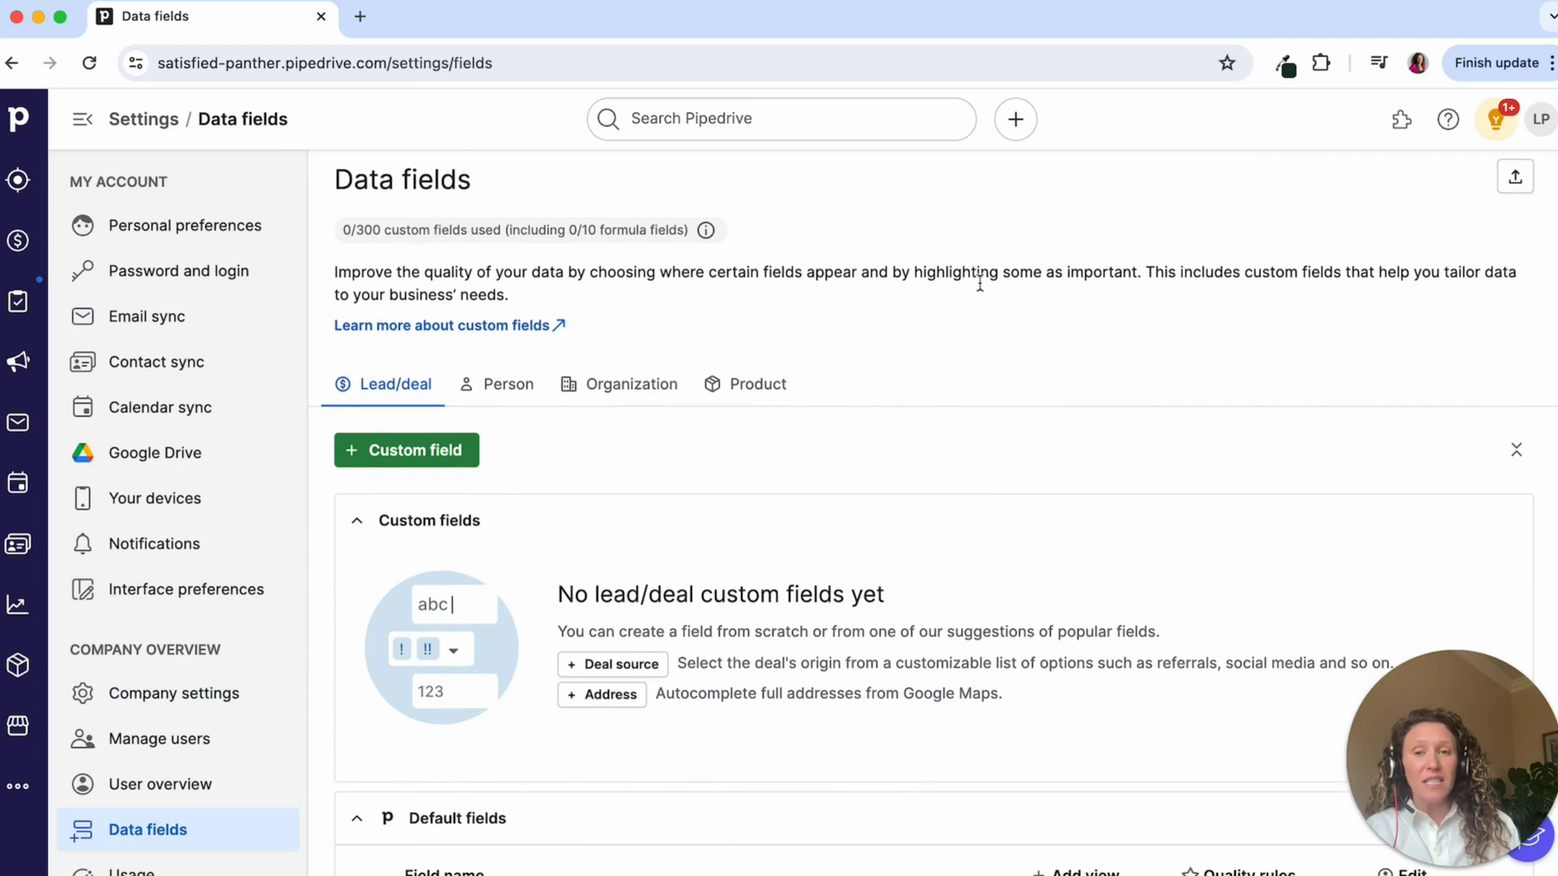
pyautogui.scroll(-10, 1023, 308)
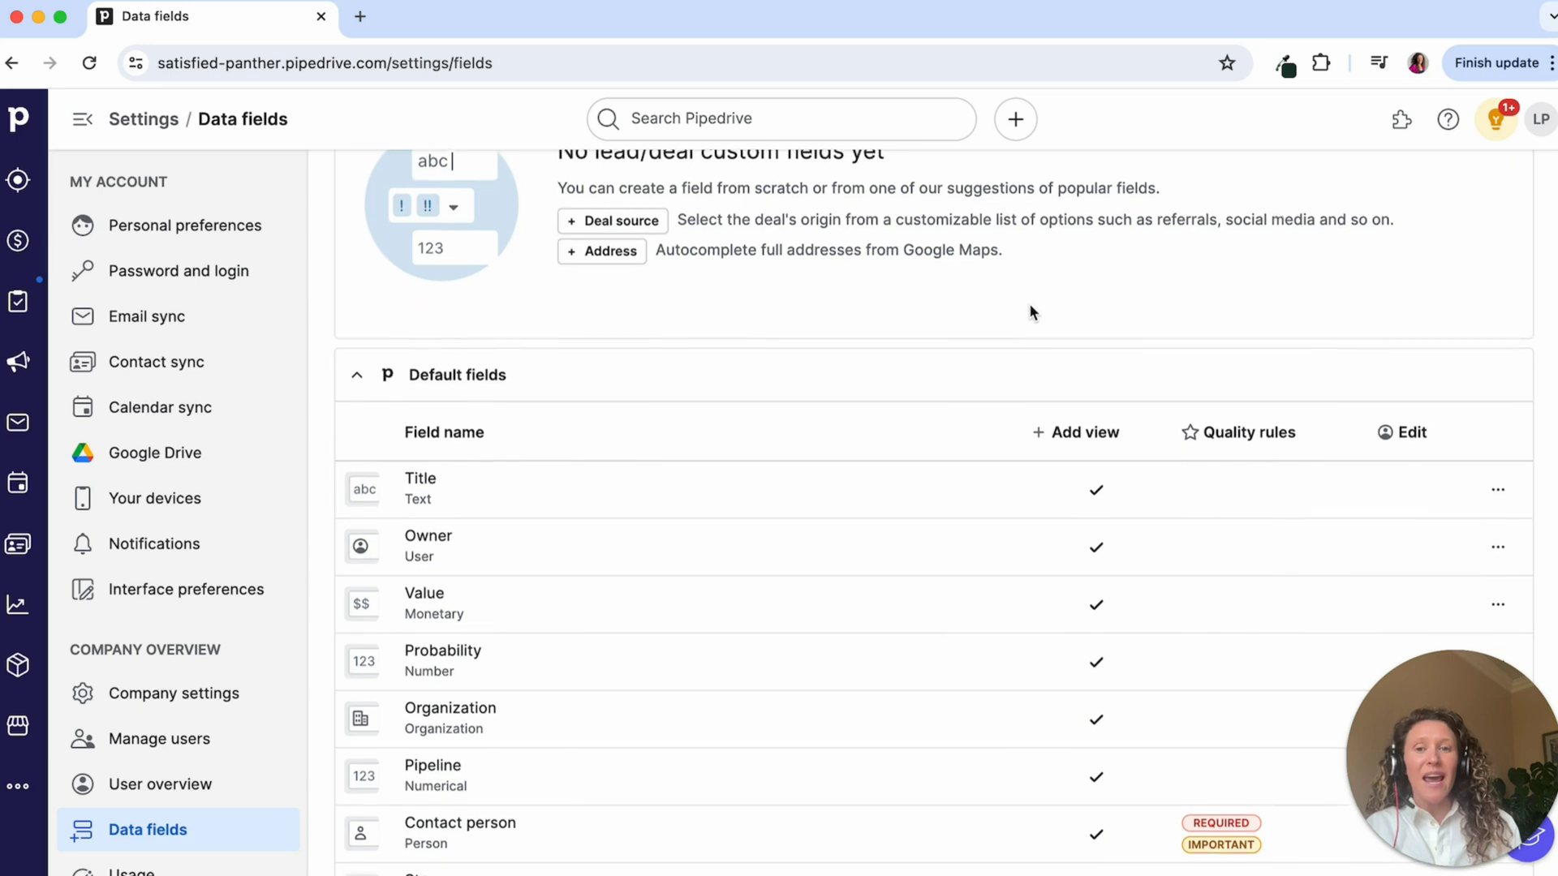
pyautogui.scroll(-2, 1030, 311)
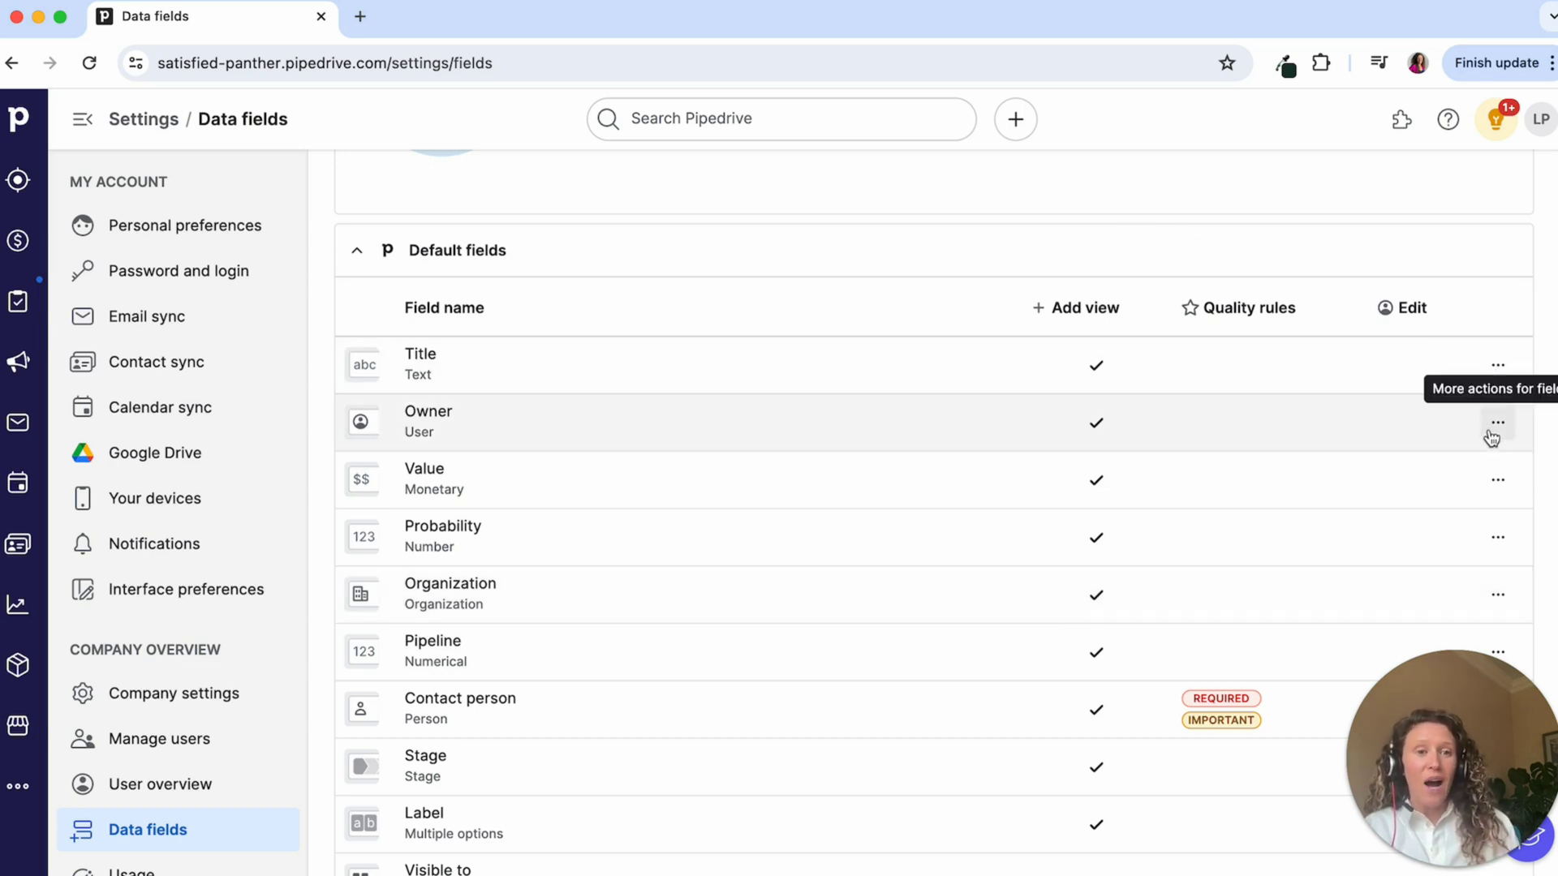
# Remove the Value and Organization fields from the lead/deal add view.
pyautogui.click(1497, 485)
pyautogui.click(1470, 528)
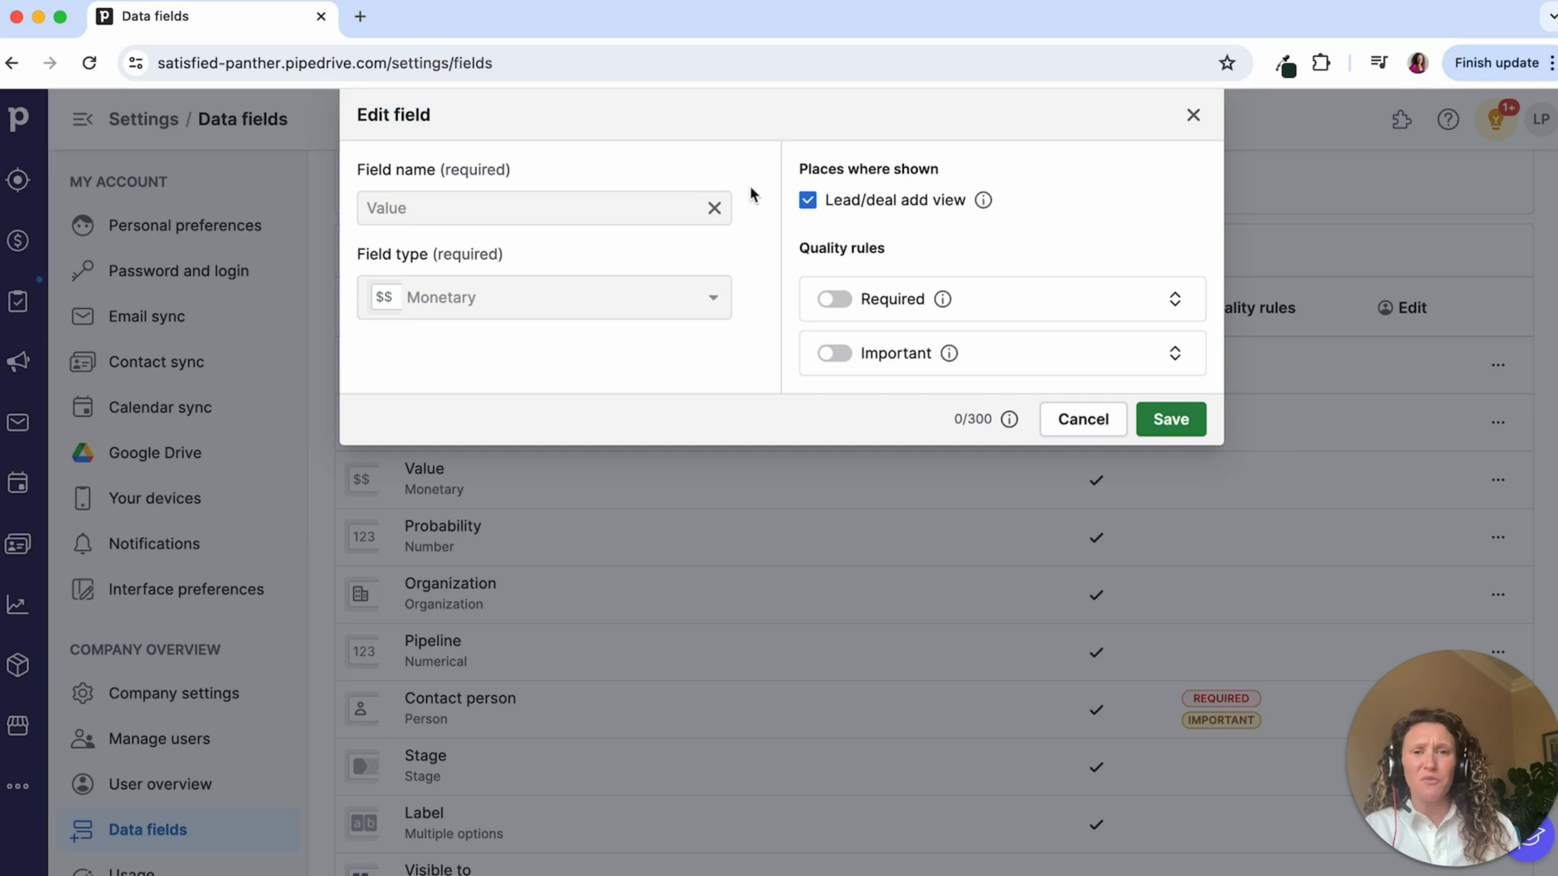
pyautogui.click(807, 200)
pyautogui.click(1186, 423)
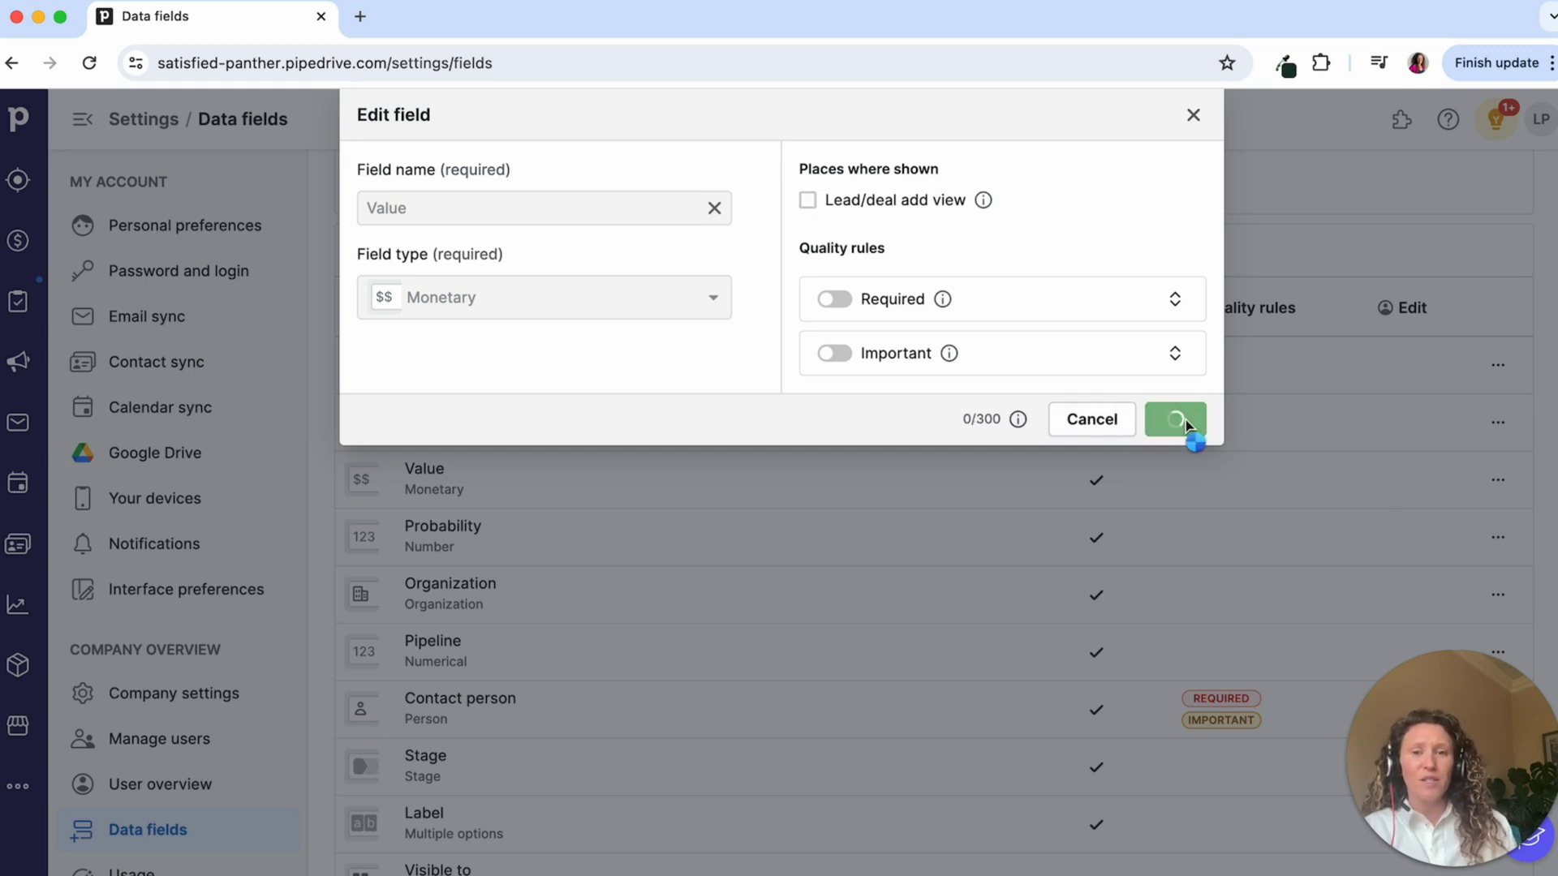
pyautogui.scroll(-1, 1247, 514)
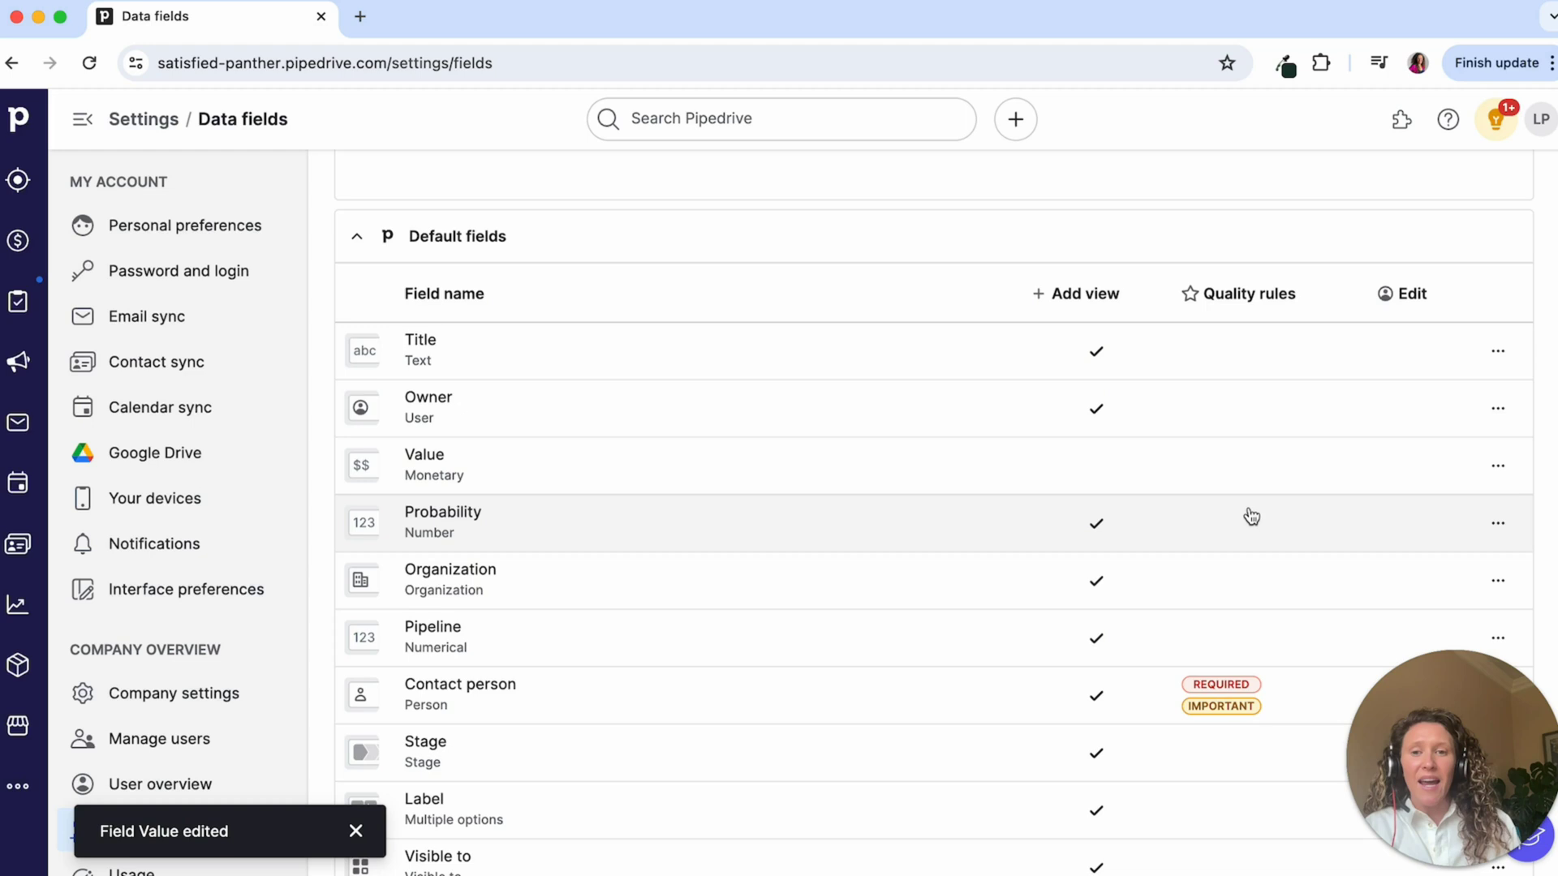
pyautogui.click(1498, 547)
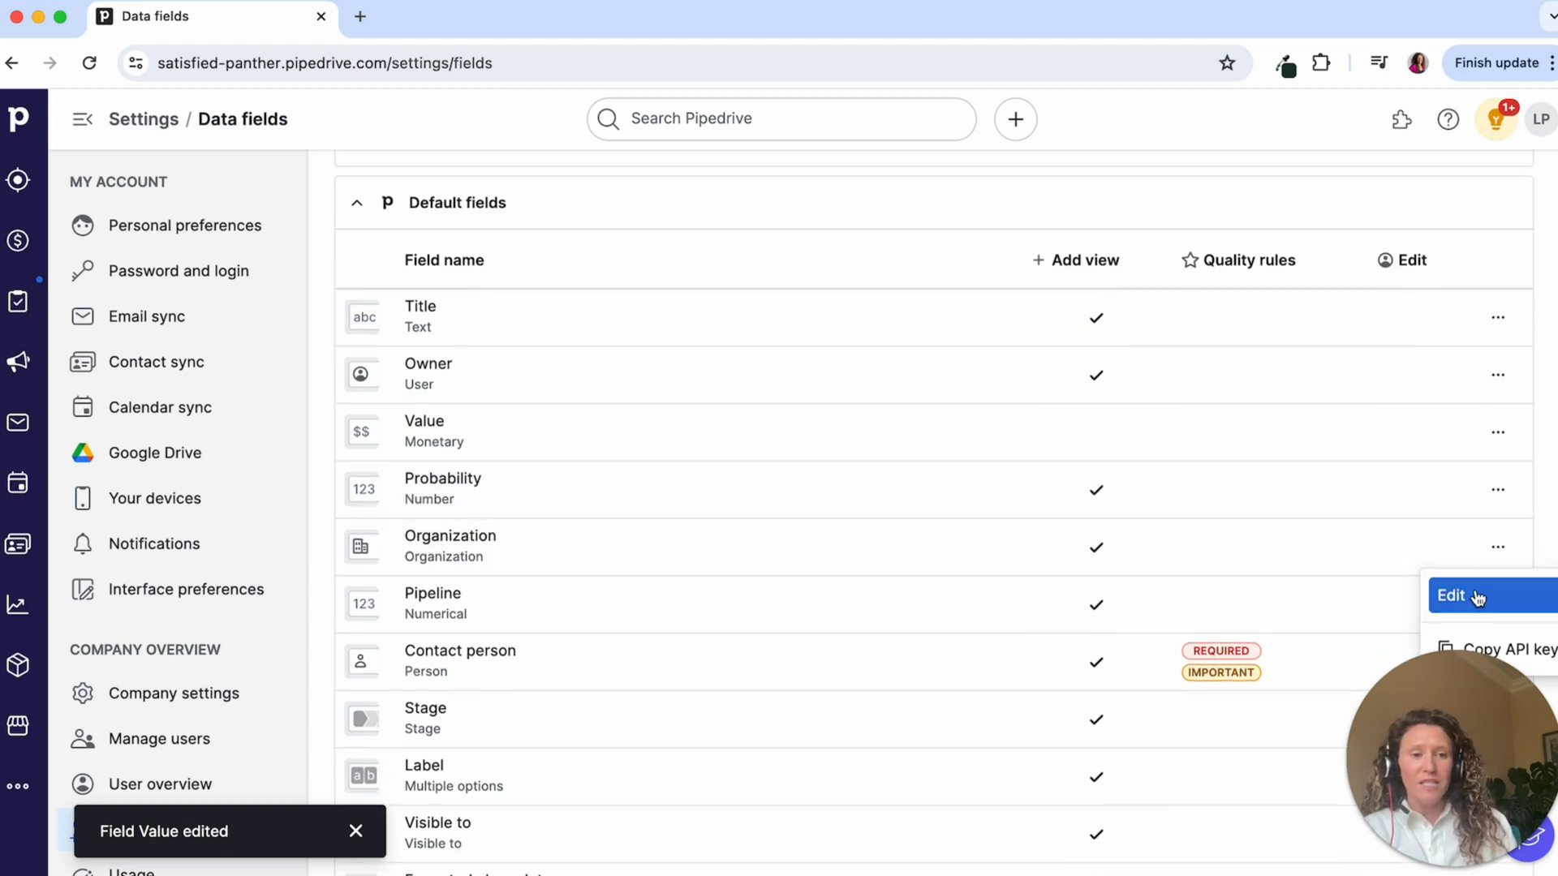
pyautogui.click(1450, 594)
pyautogui.click(807, 200)
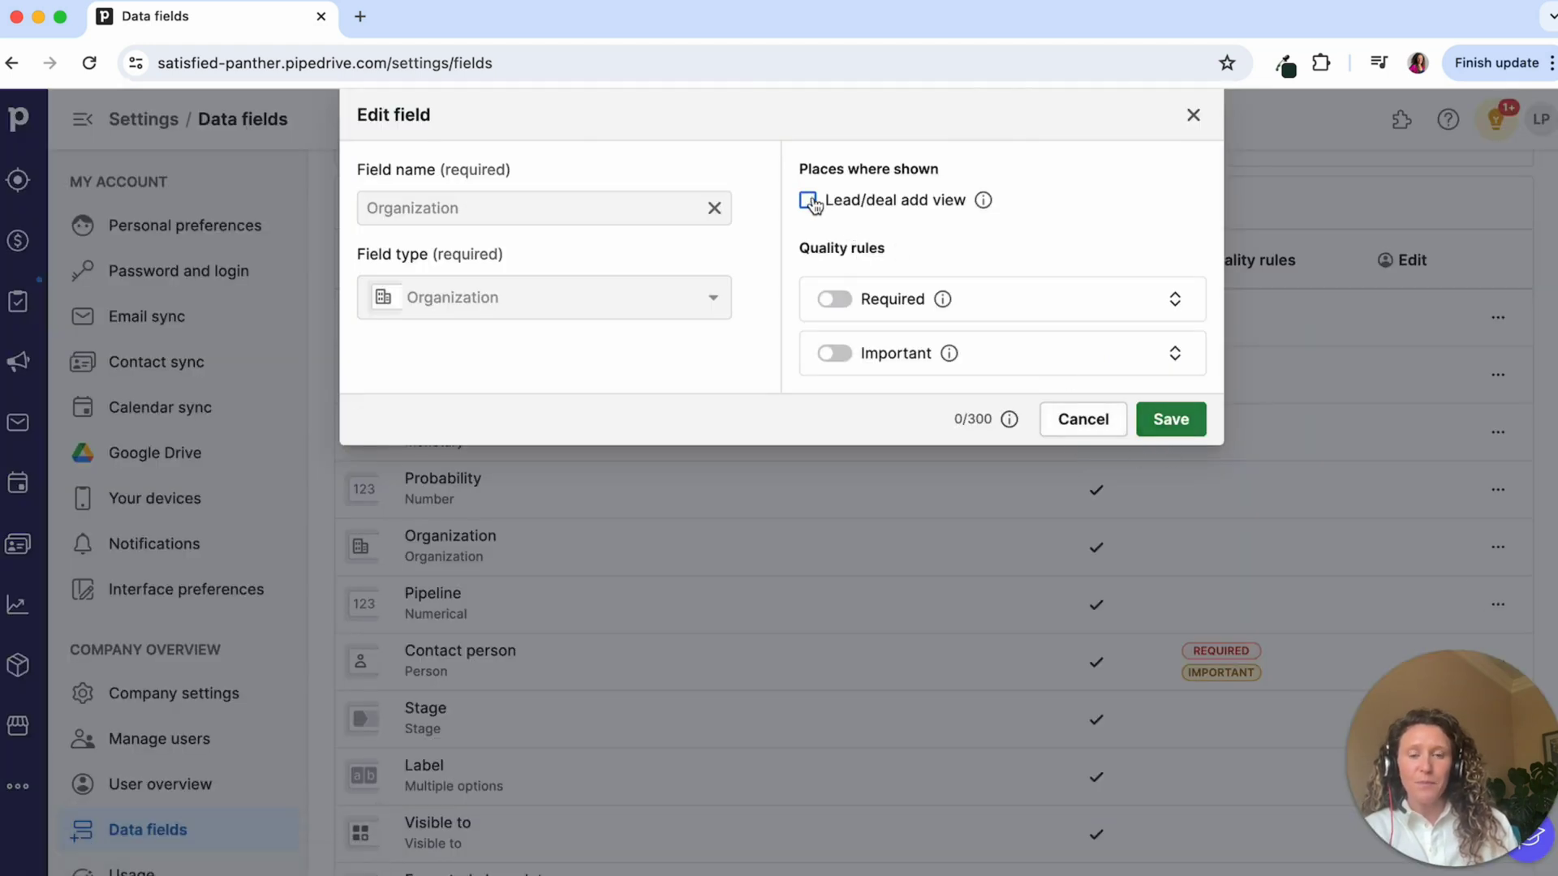
pyautogui.click(1171, 419)
# Remove Label, Visible to and Expected close date from the lead/deal add view.
pyautogui.scroll(-6, 1160, 459)
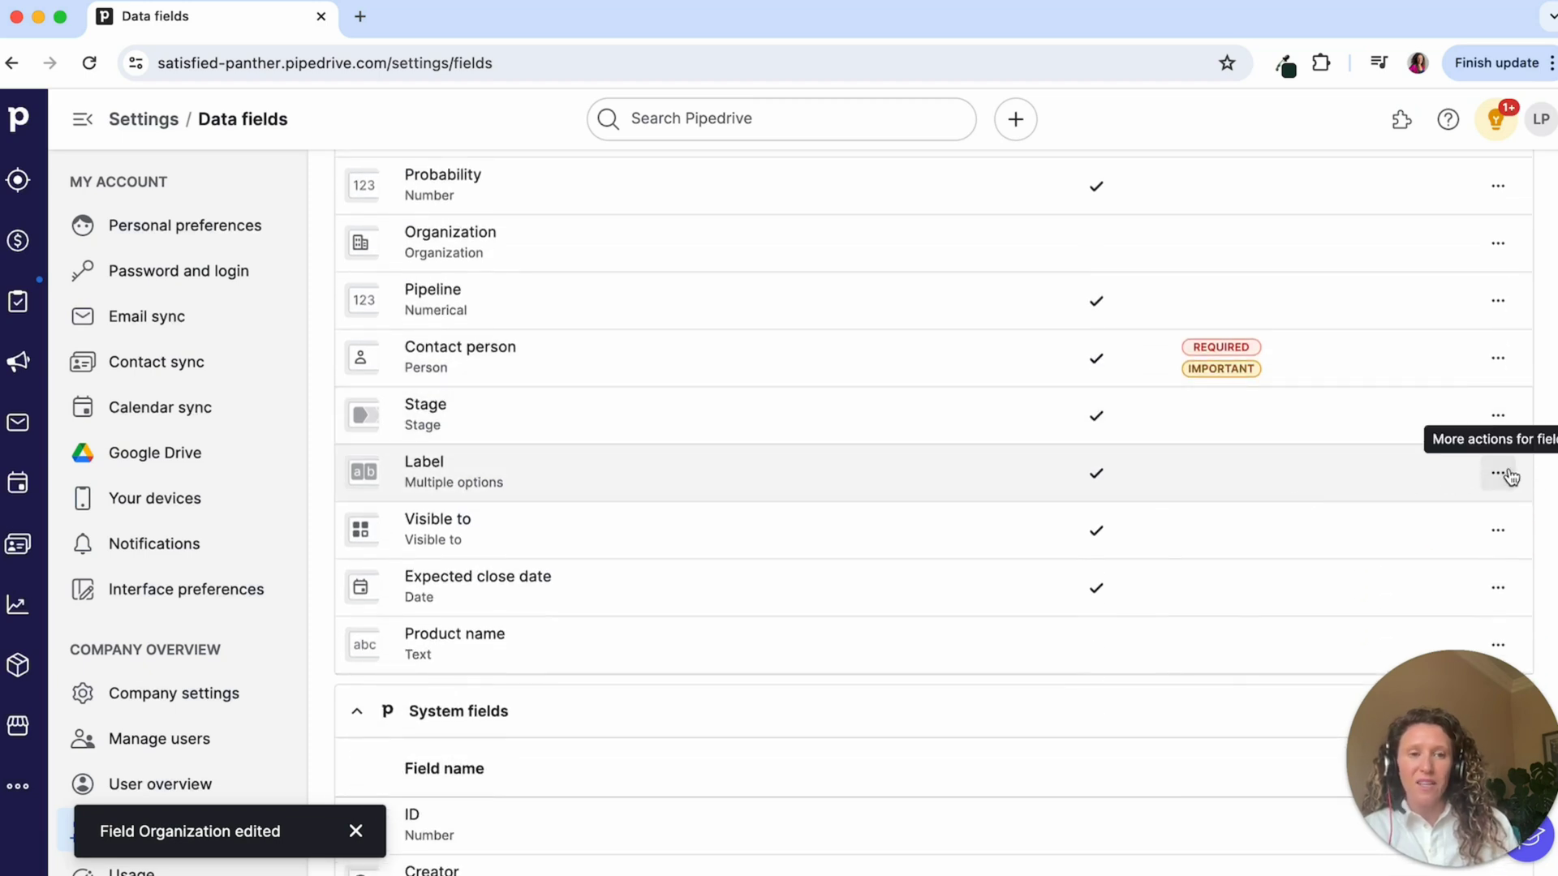
pyautogui.click(1498, 473)
pyautogui.click(1484, 521)
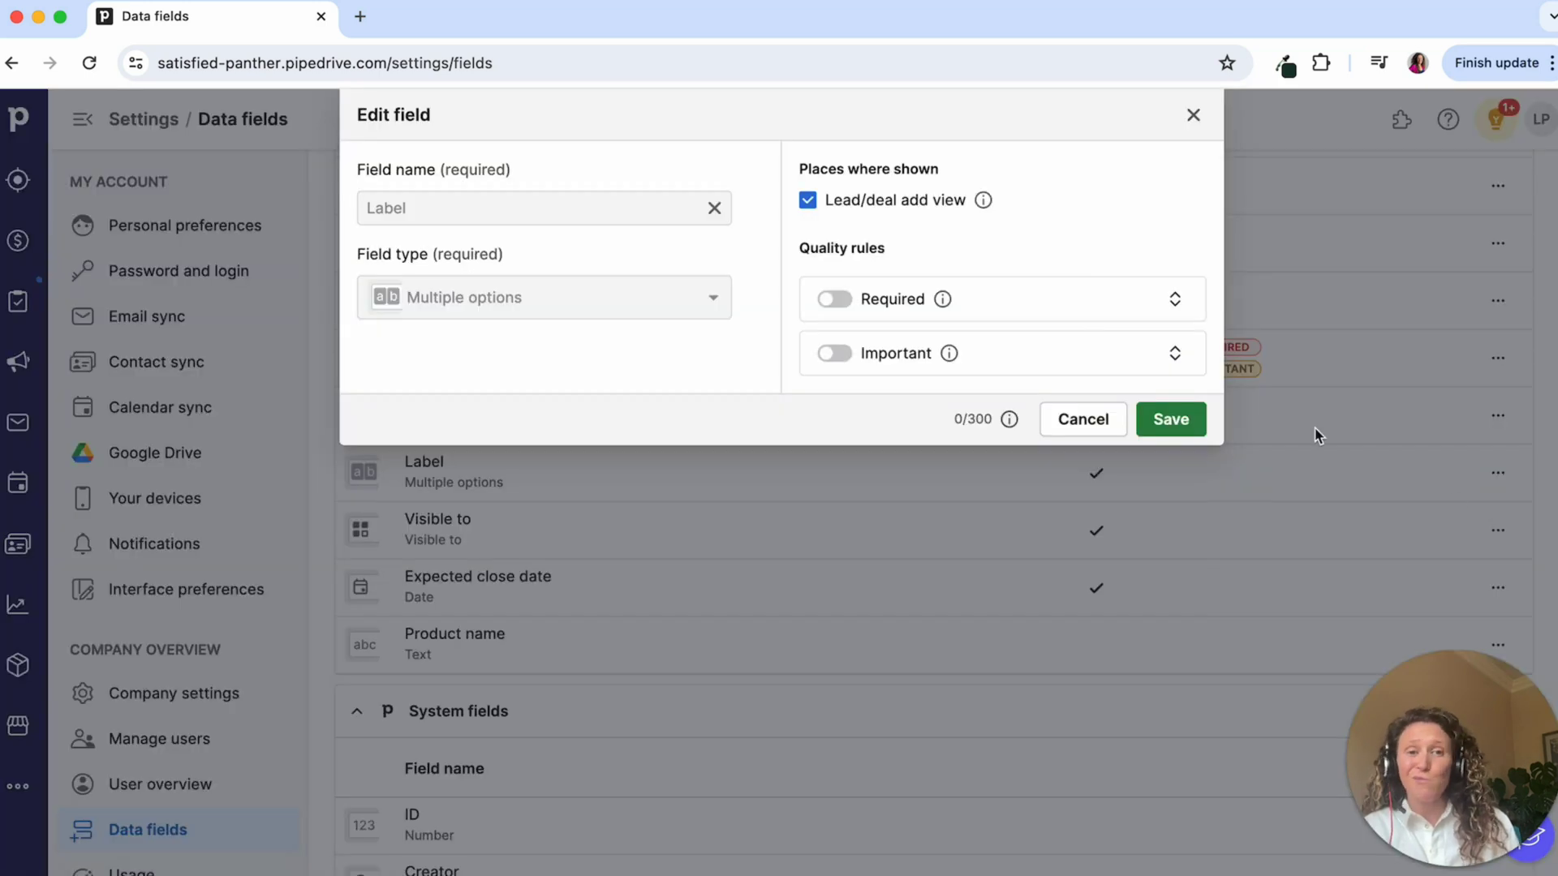
pyautogui.click(807, 200)
pyautogui.click(1178, 423)
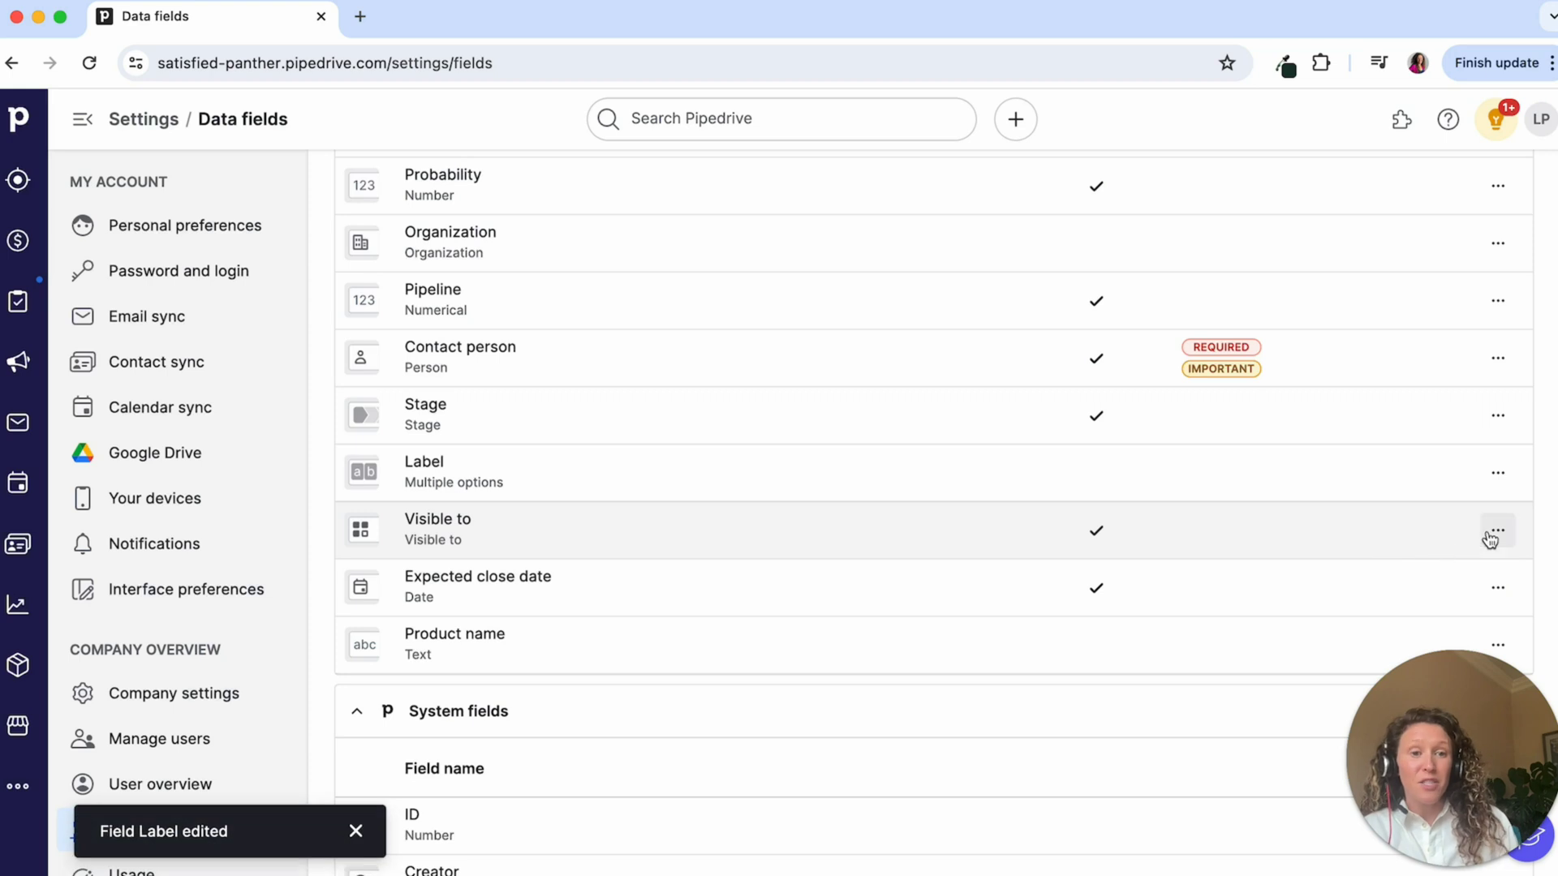
pyautogui.click(1498, 530)
pyautogui.click(1504, 589)
pyautogui.click(808, 200)
pyautogui.click(1172, 365)
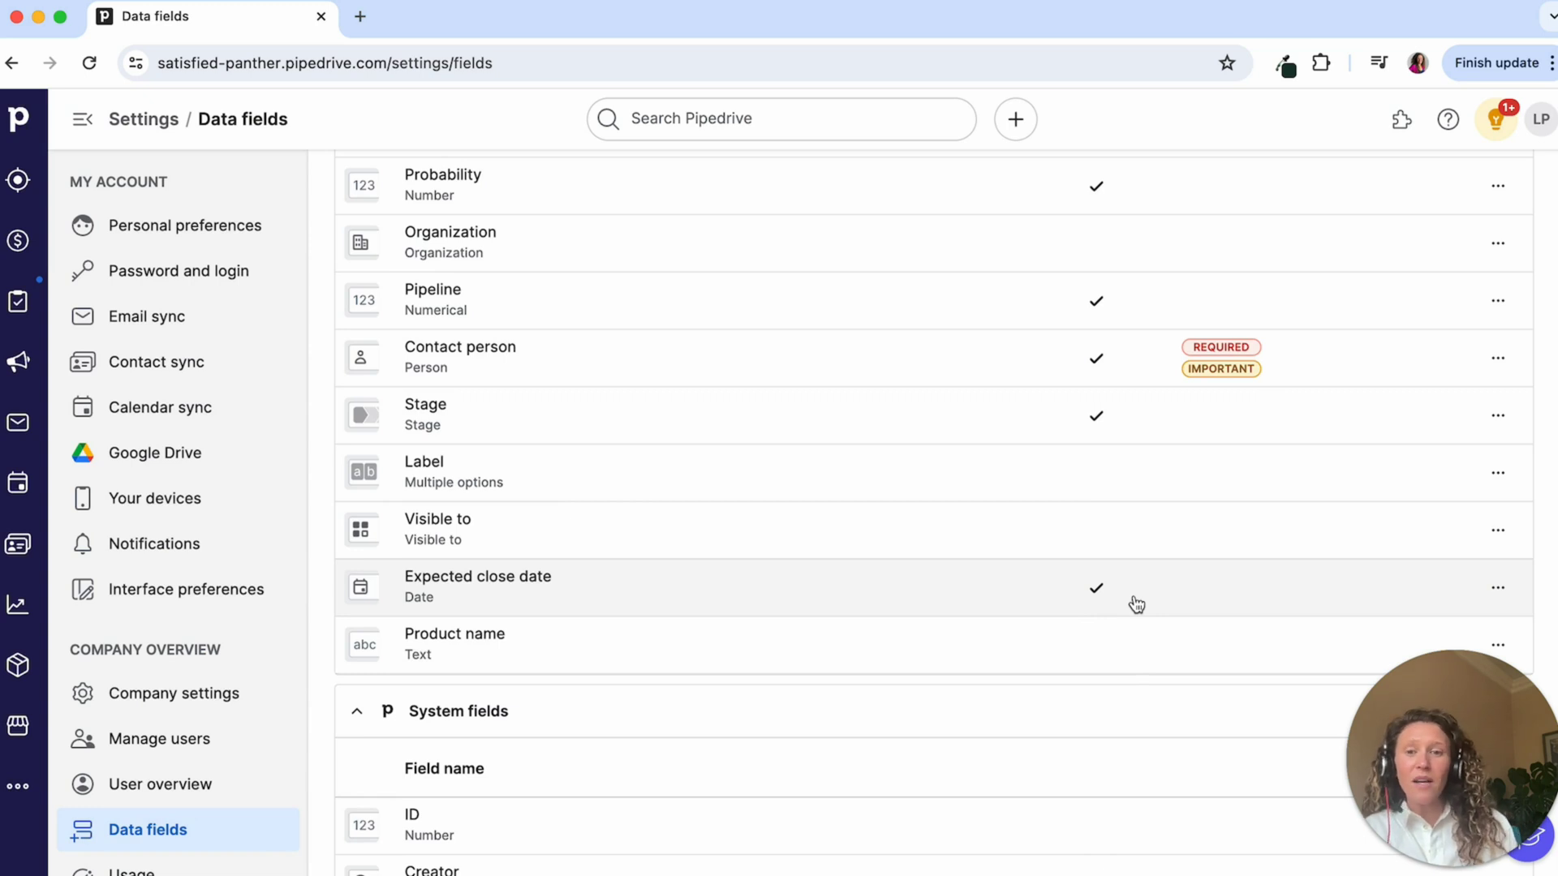
pyautogui.click(1497, 587)
pyautogui.click(1451, 633)
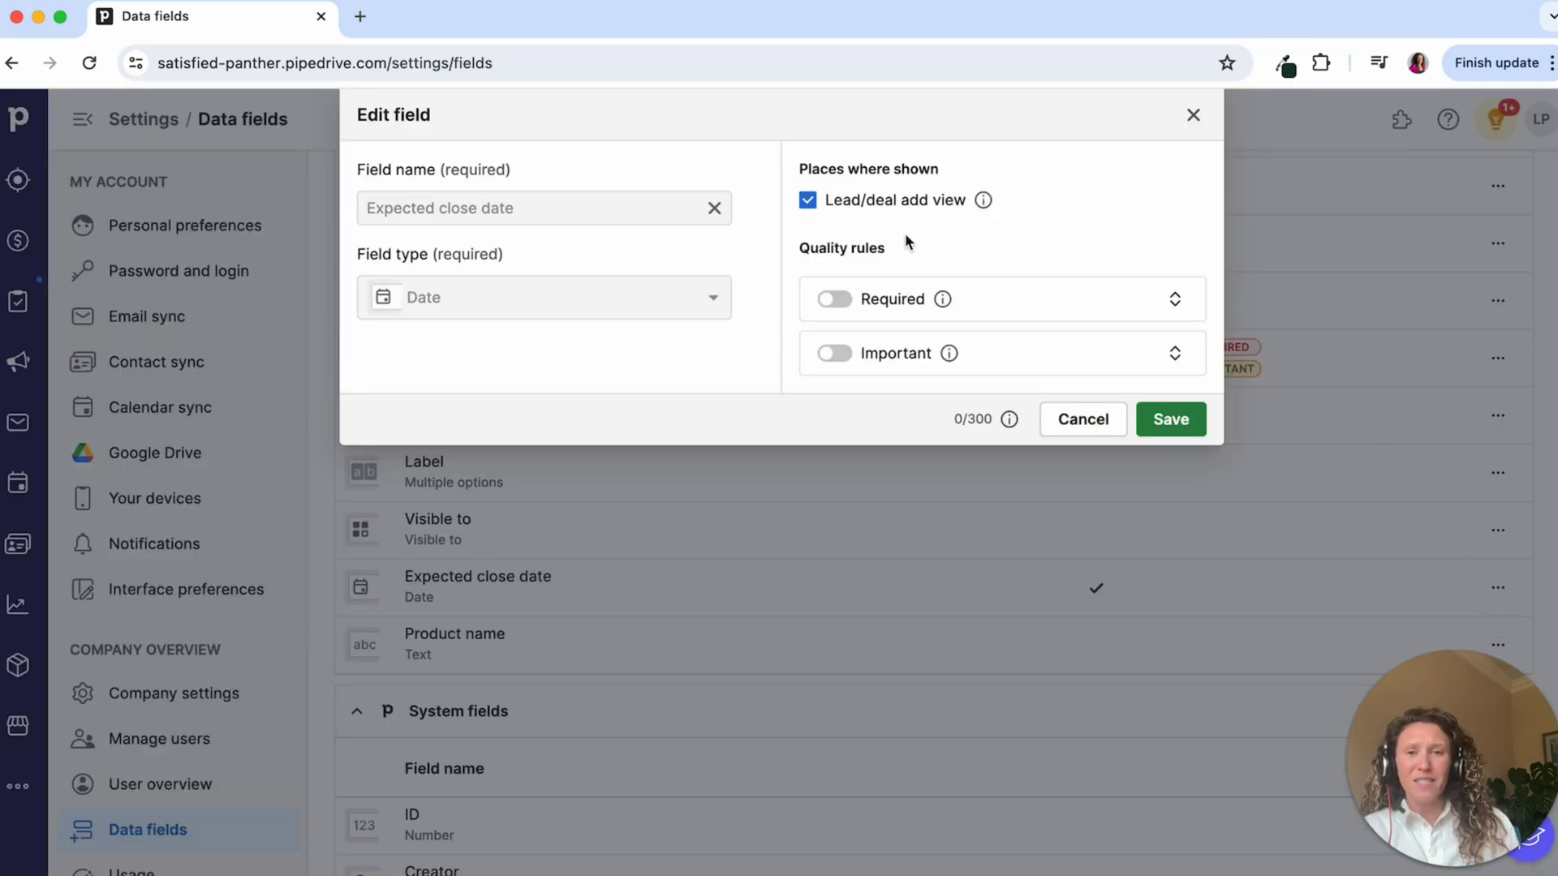
pyautogui.click(807, 200)
pyautogui.click(1149, 420)
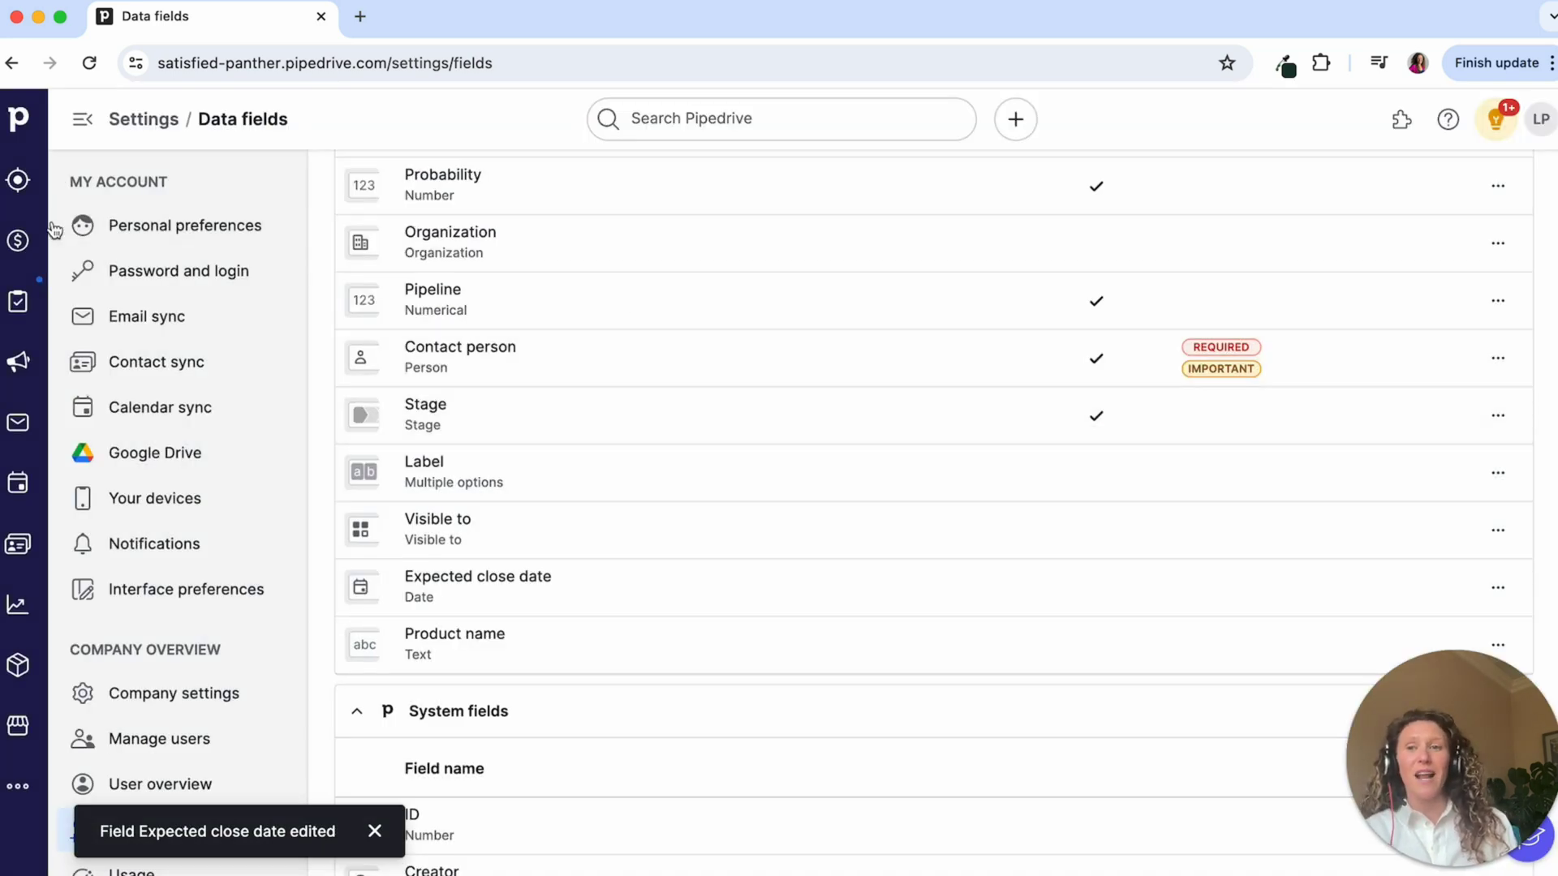
# Reload the pipeline and confirm Add deal shows only contact, title, pipeline, stage, owner, phone, email.
pyautogui.click(17, 241)
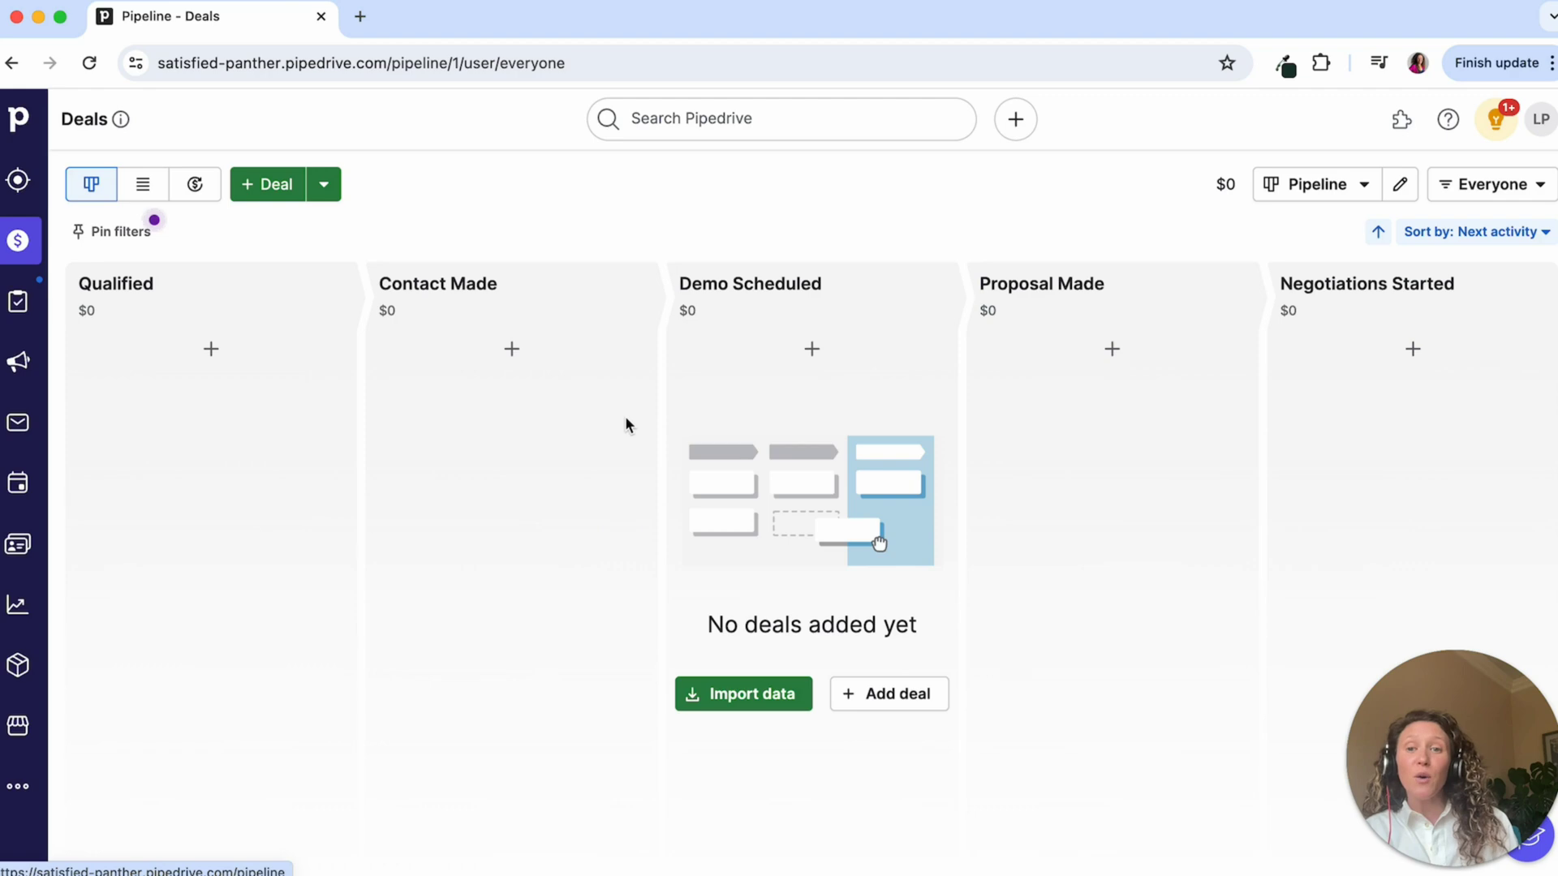
pyautogui.click(272, 184)
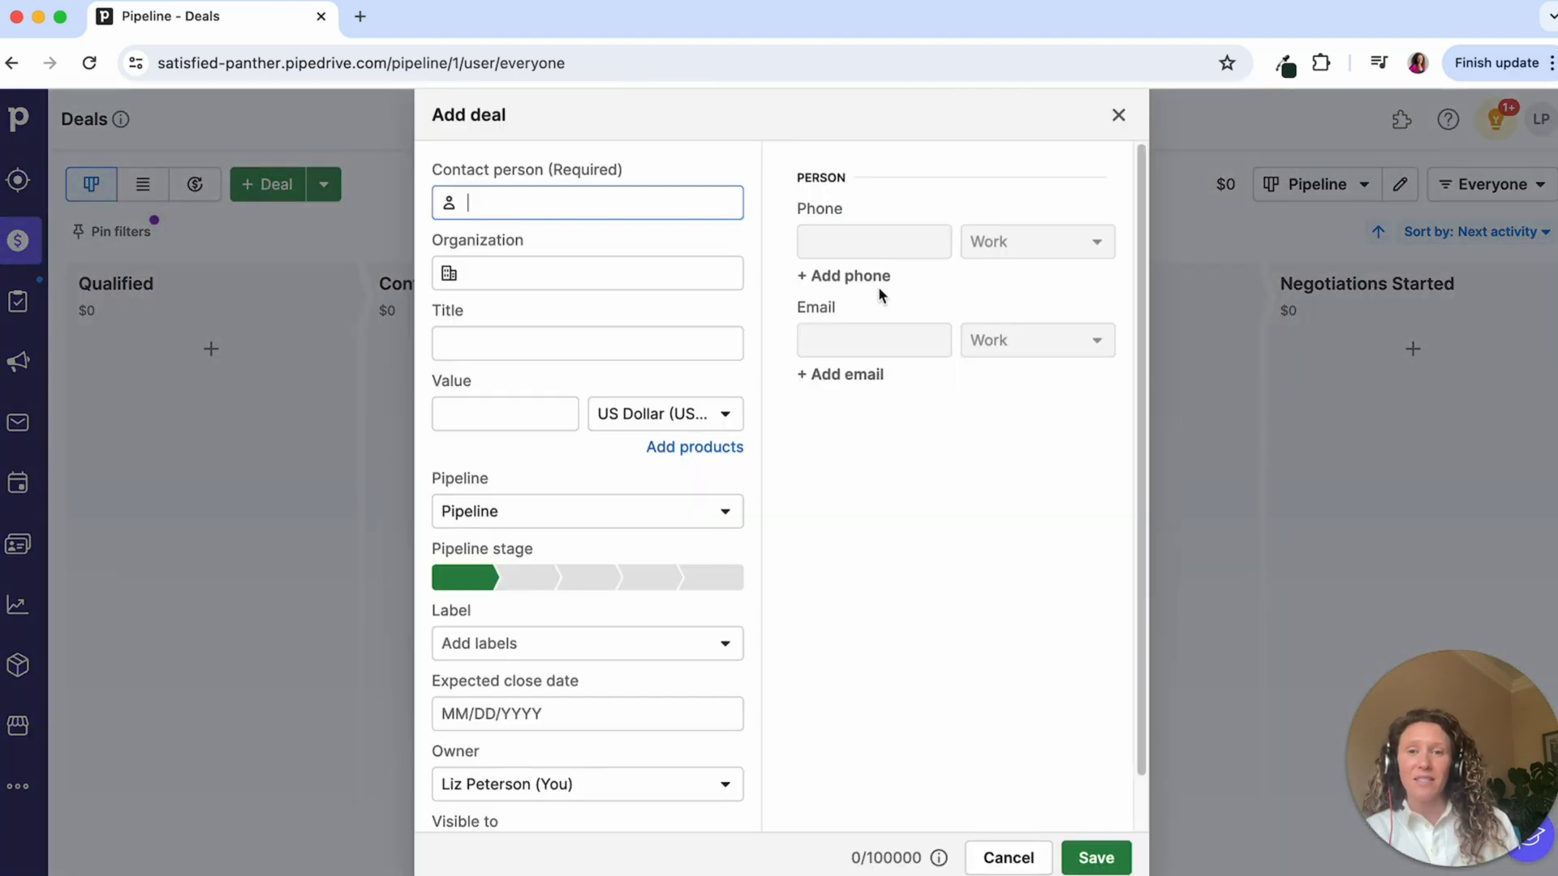
pyautogui.click(1118, 114)
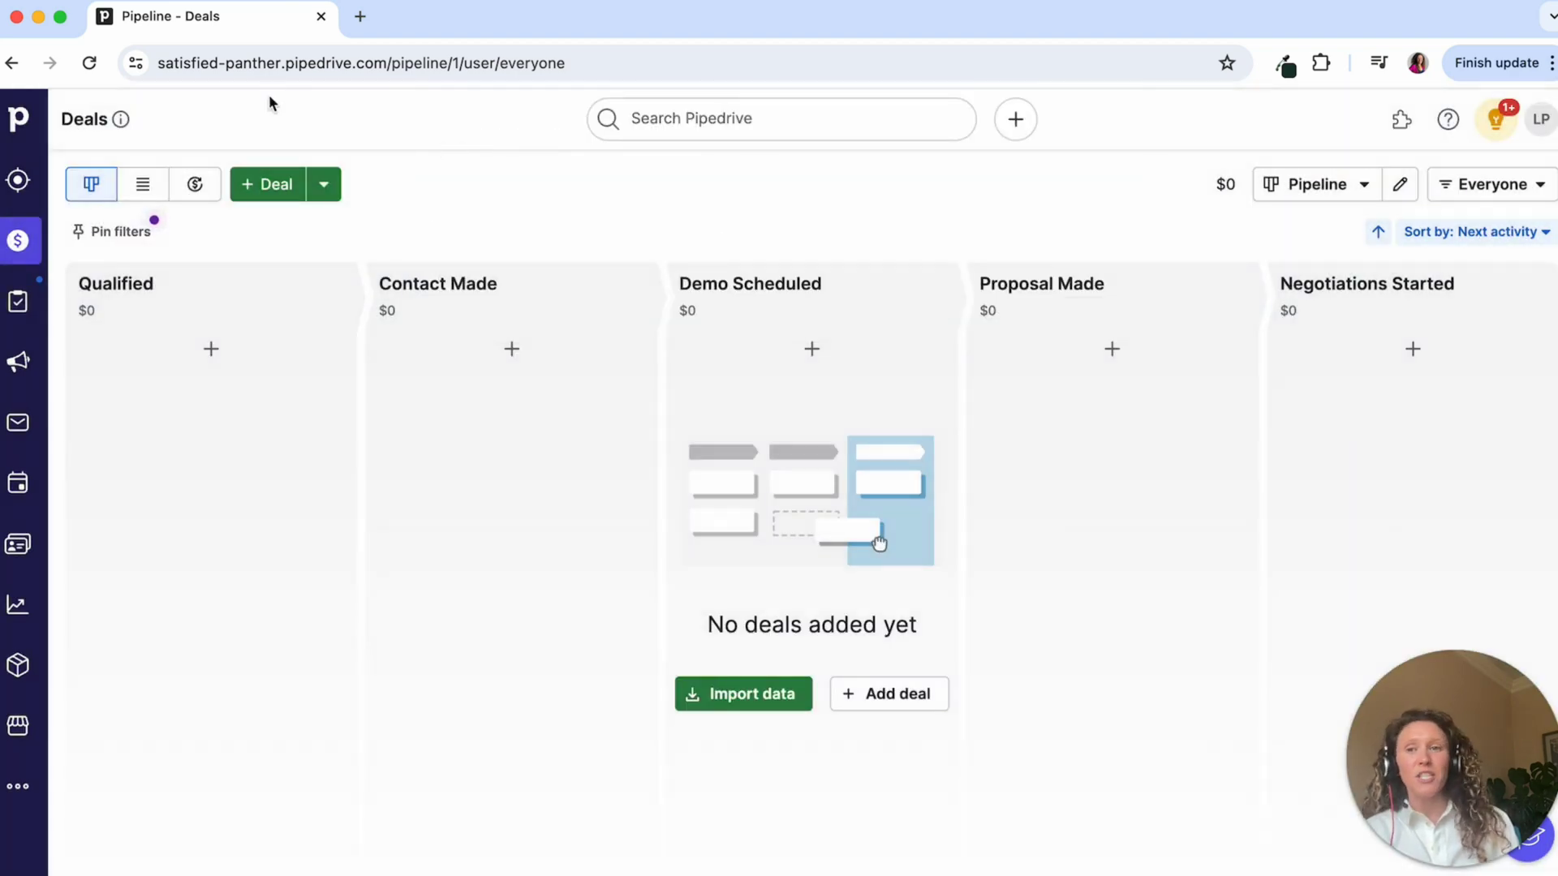
pyautogui.click(89, 62)
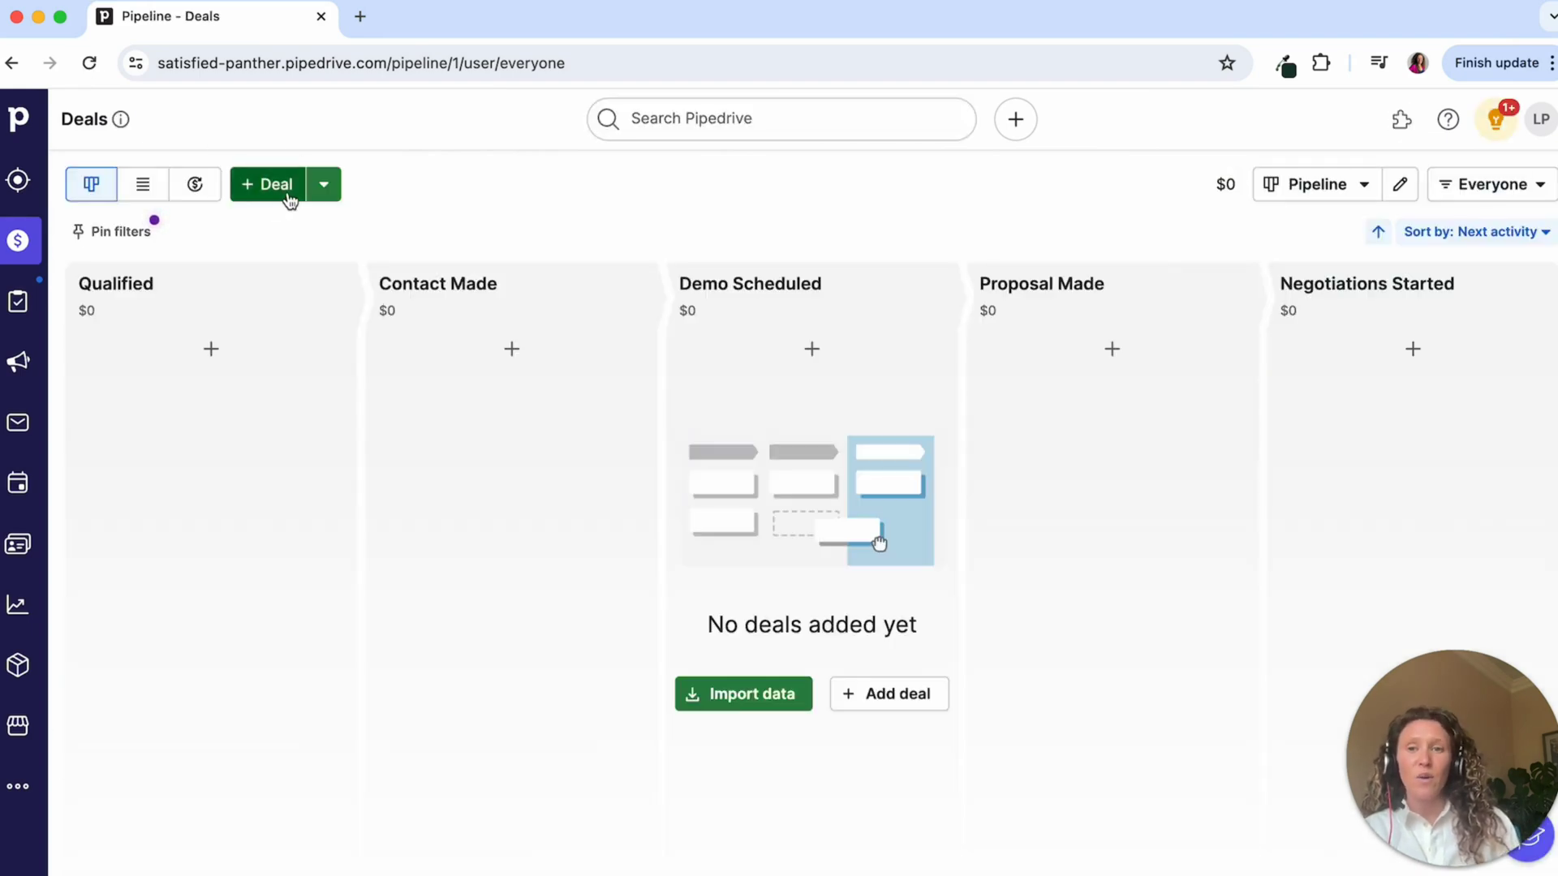
pyautogui.click(284, 187)
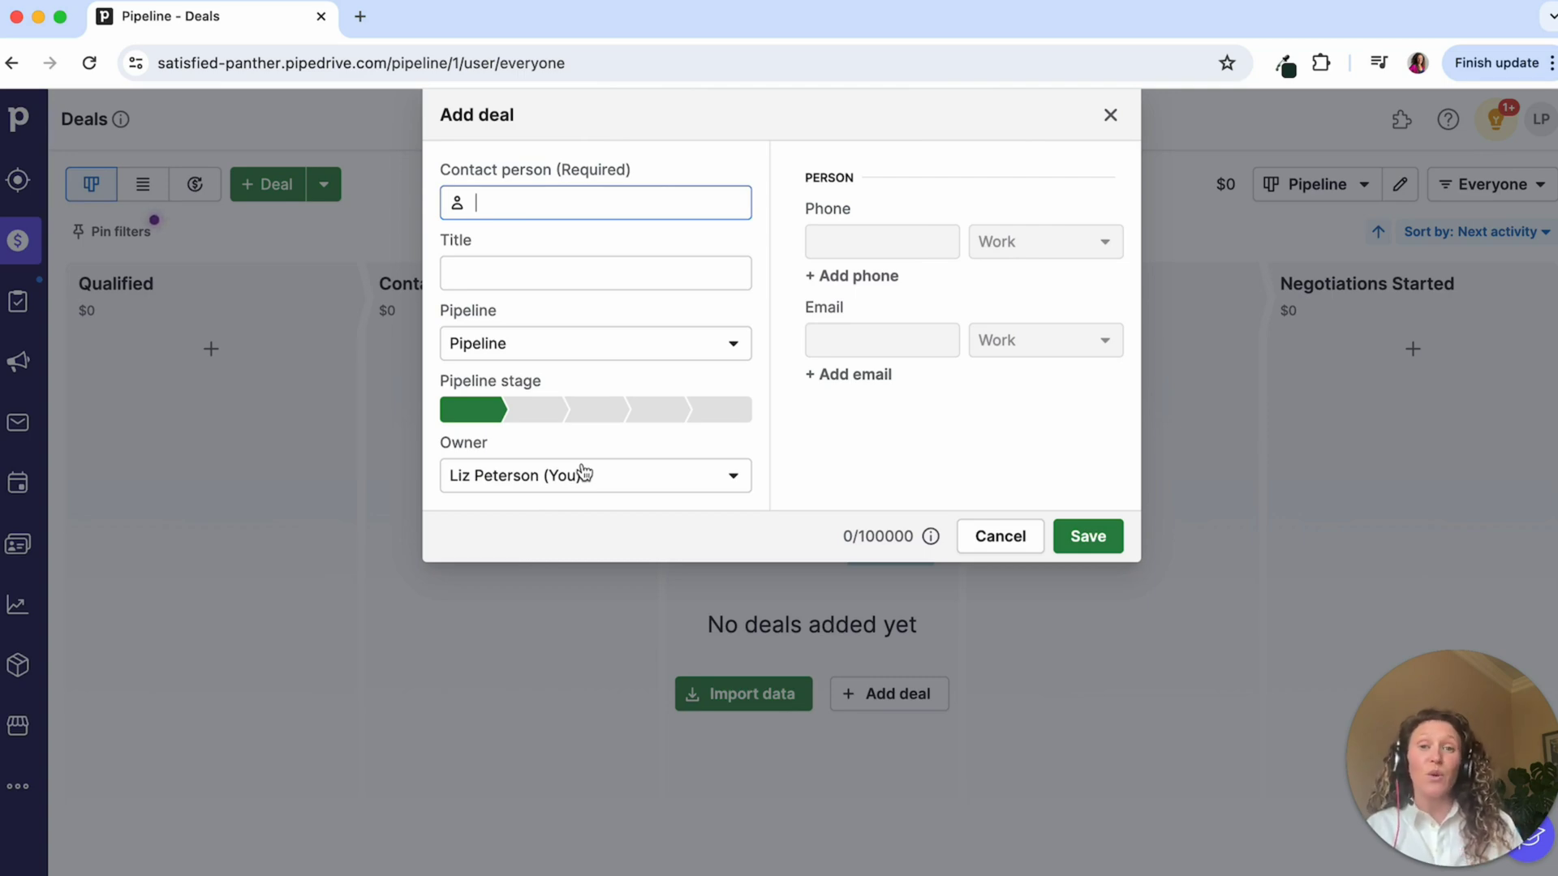
pyautogui.click(969, 537)
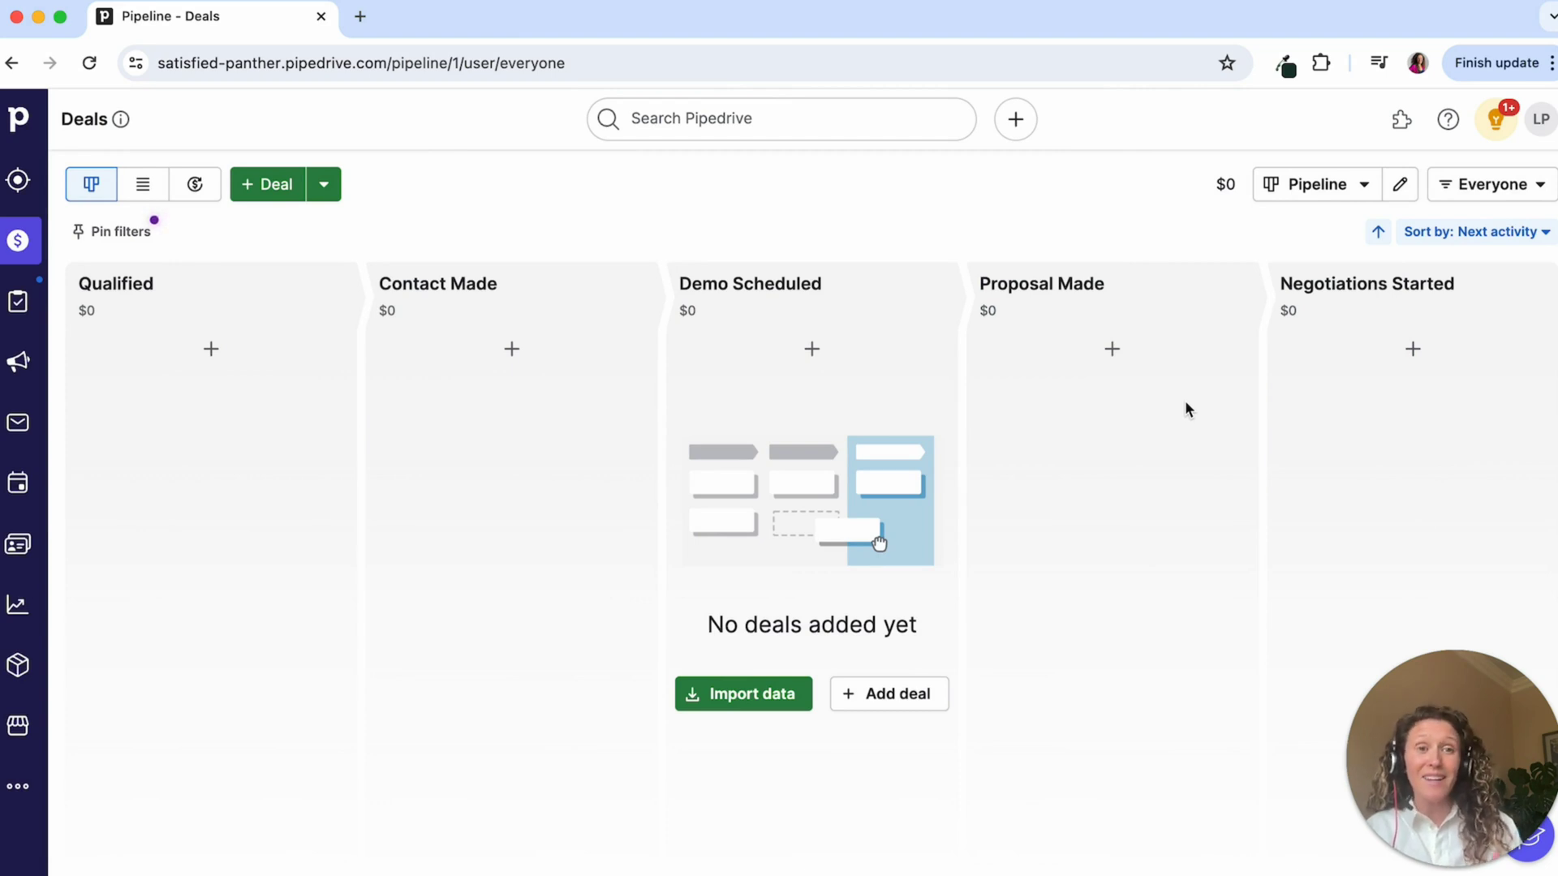
# Return to Company settings > Data fields and scroll to the default deal fields.
pyautogui.click(1535, 122)
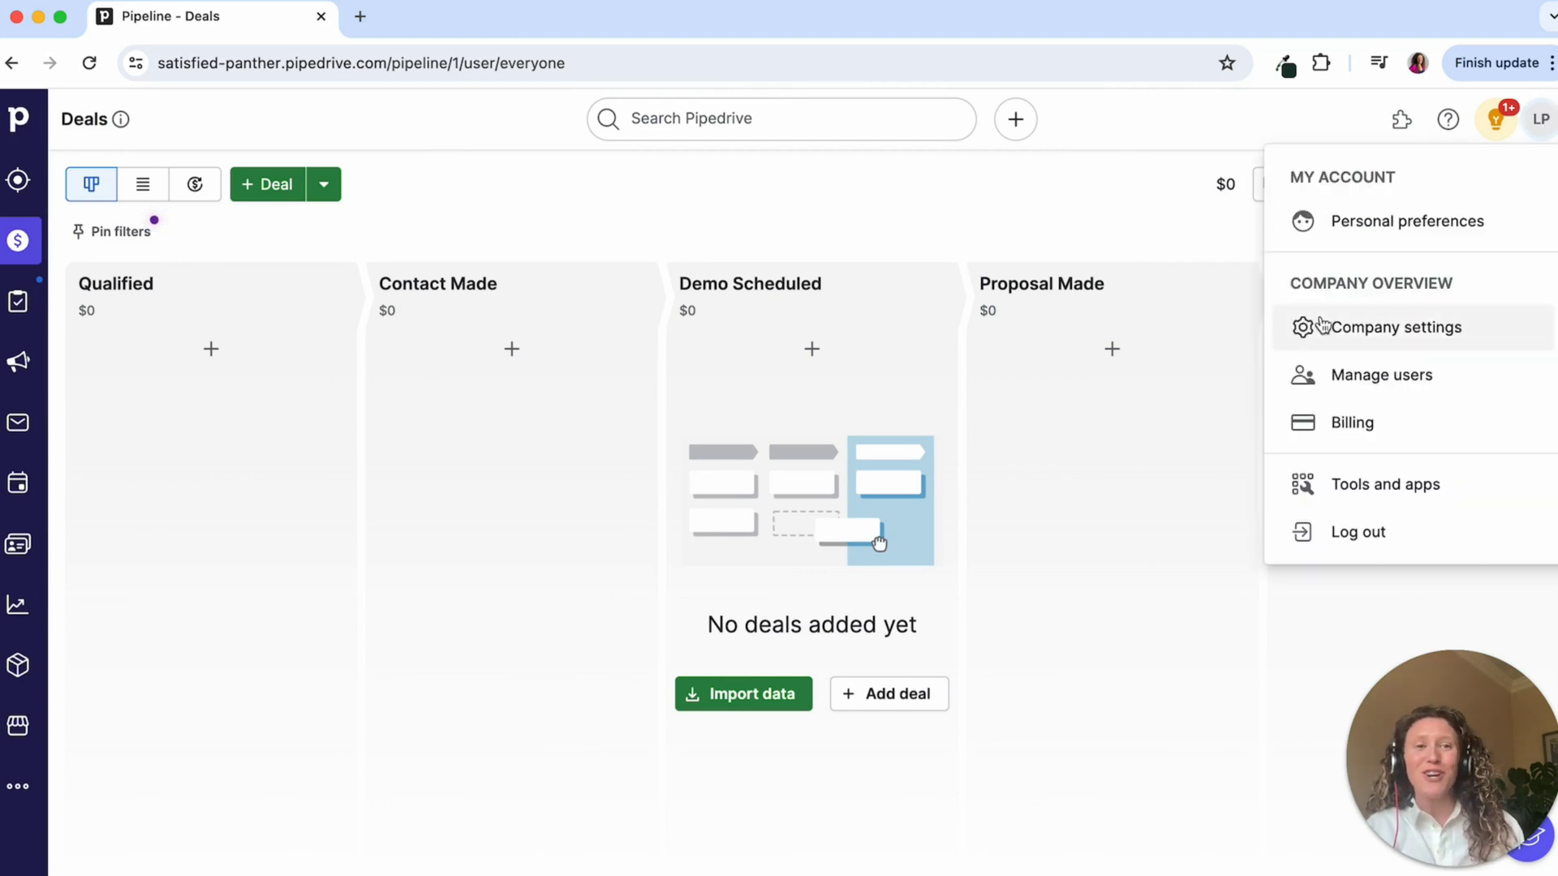
pyautogui.click(1362, 332)
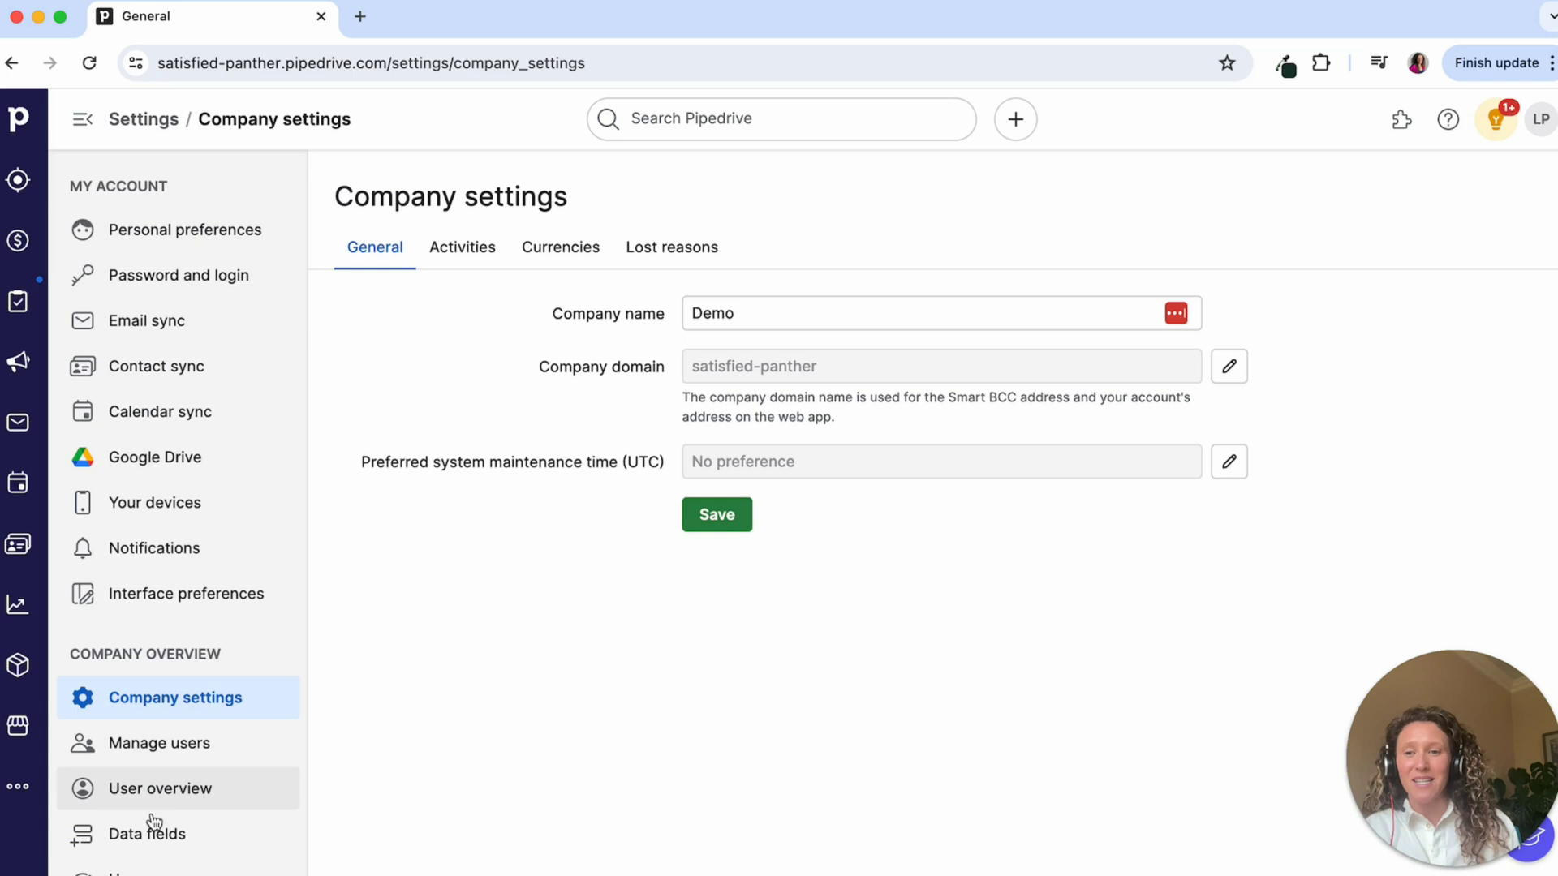
pyautogui.click(162, 832)
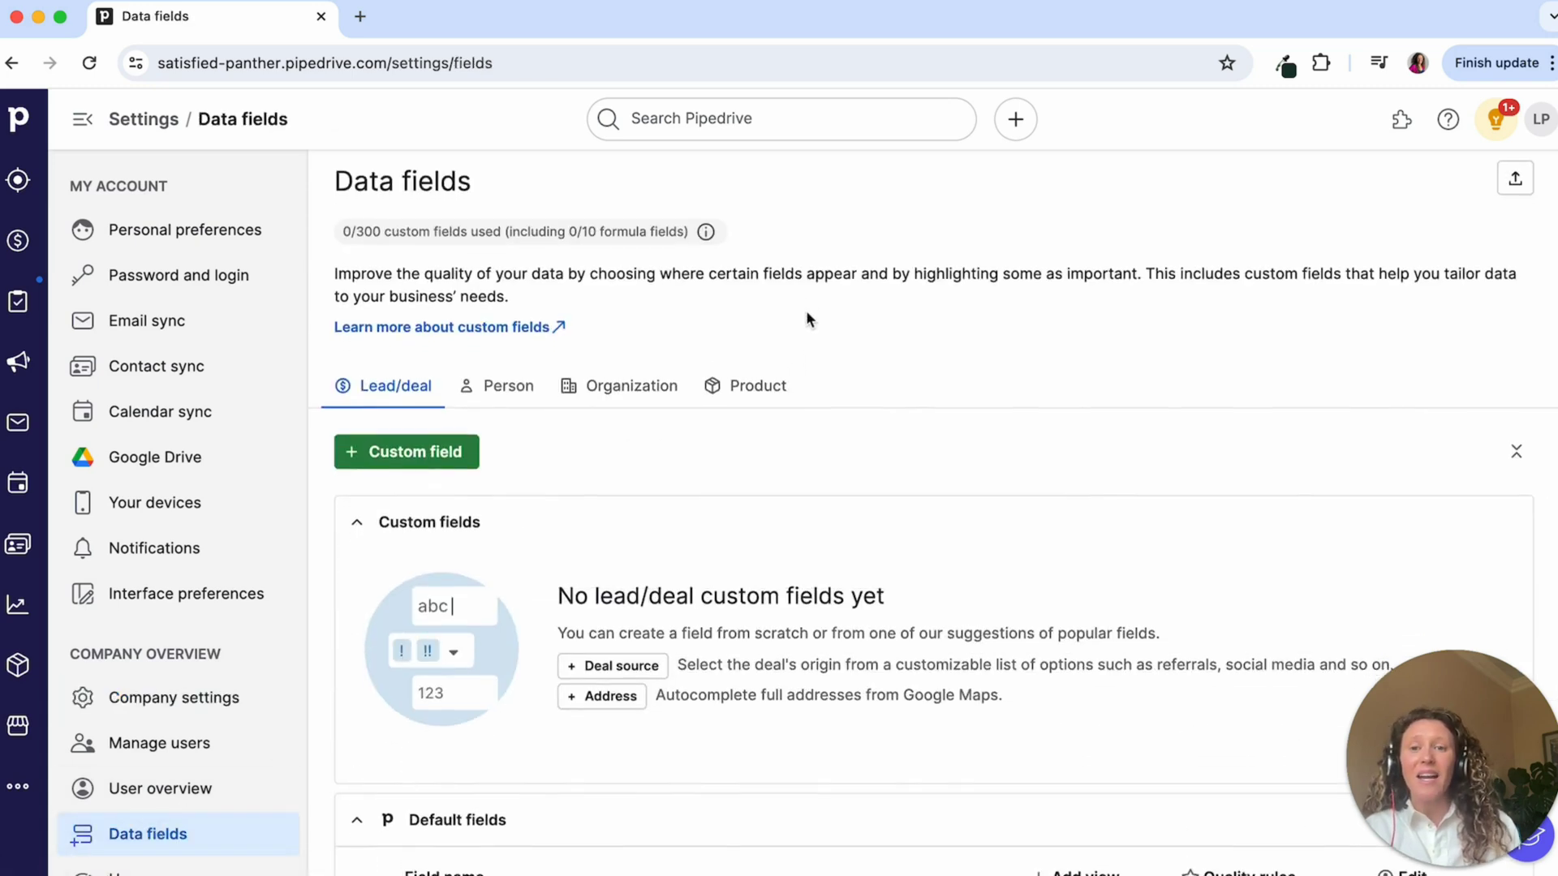
pyautogui.scroll(-2, 807, 319)
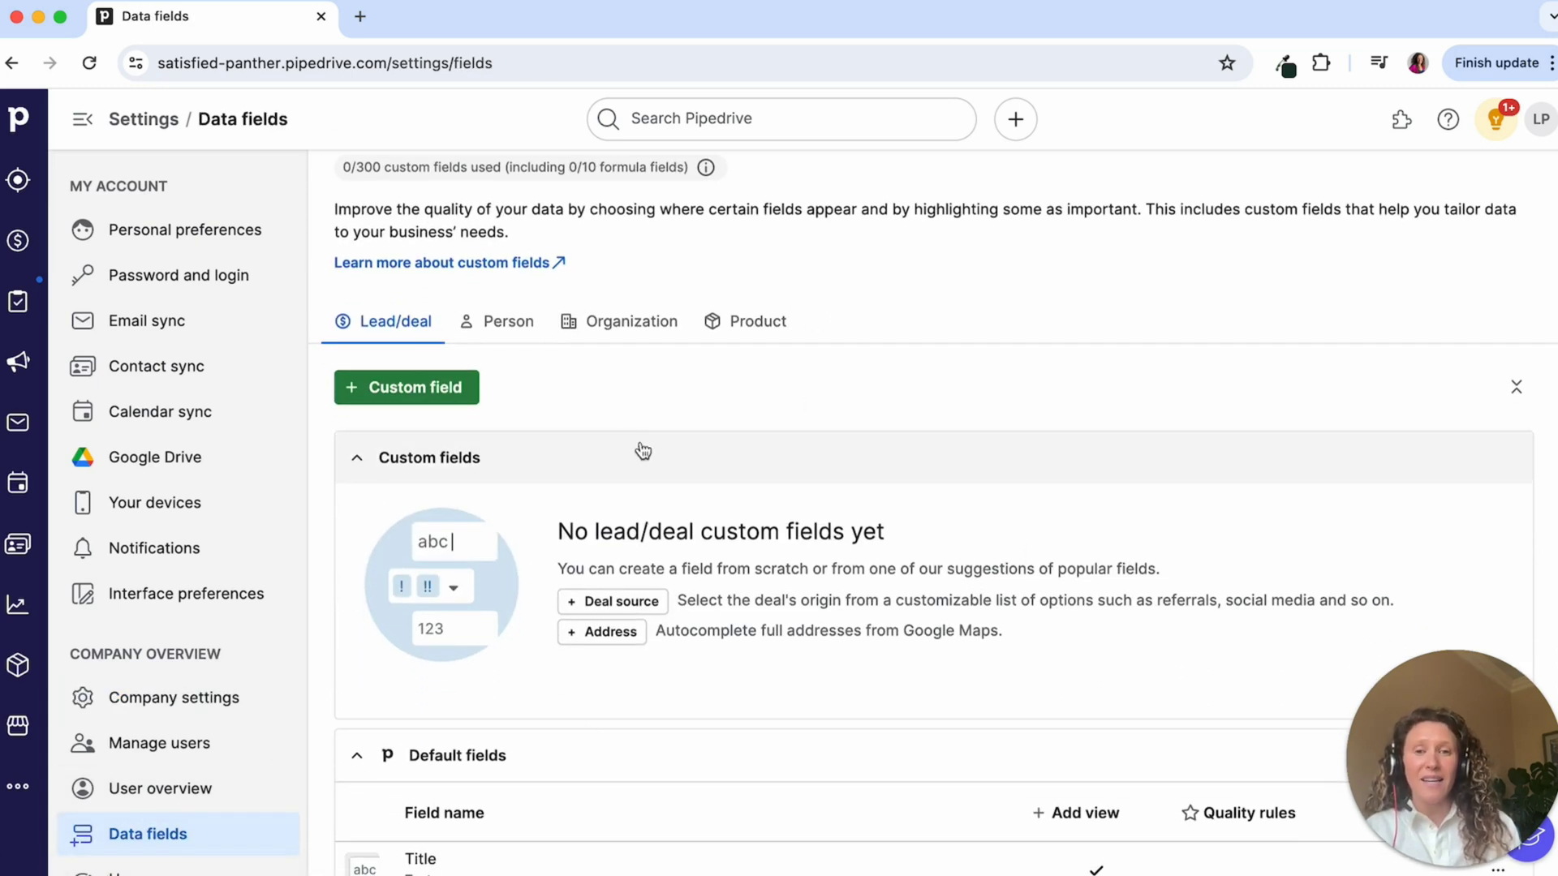
# Create a custom deal field named Source with the Single option type.
pyautogui.scroll(-1, 653, 430)
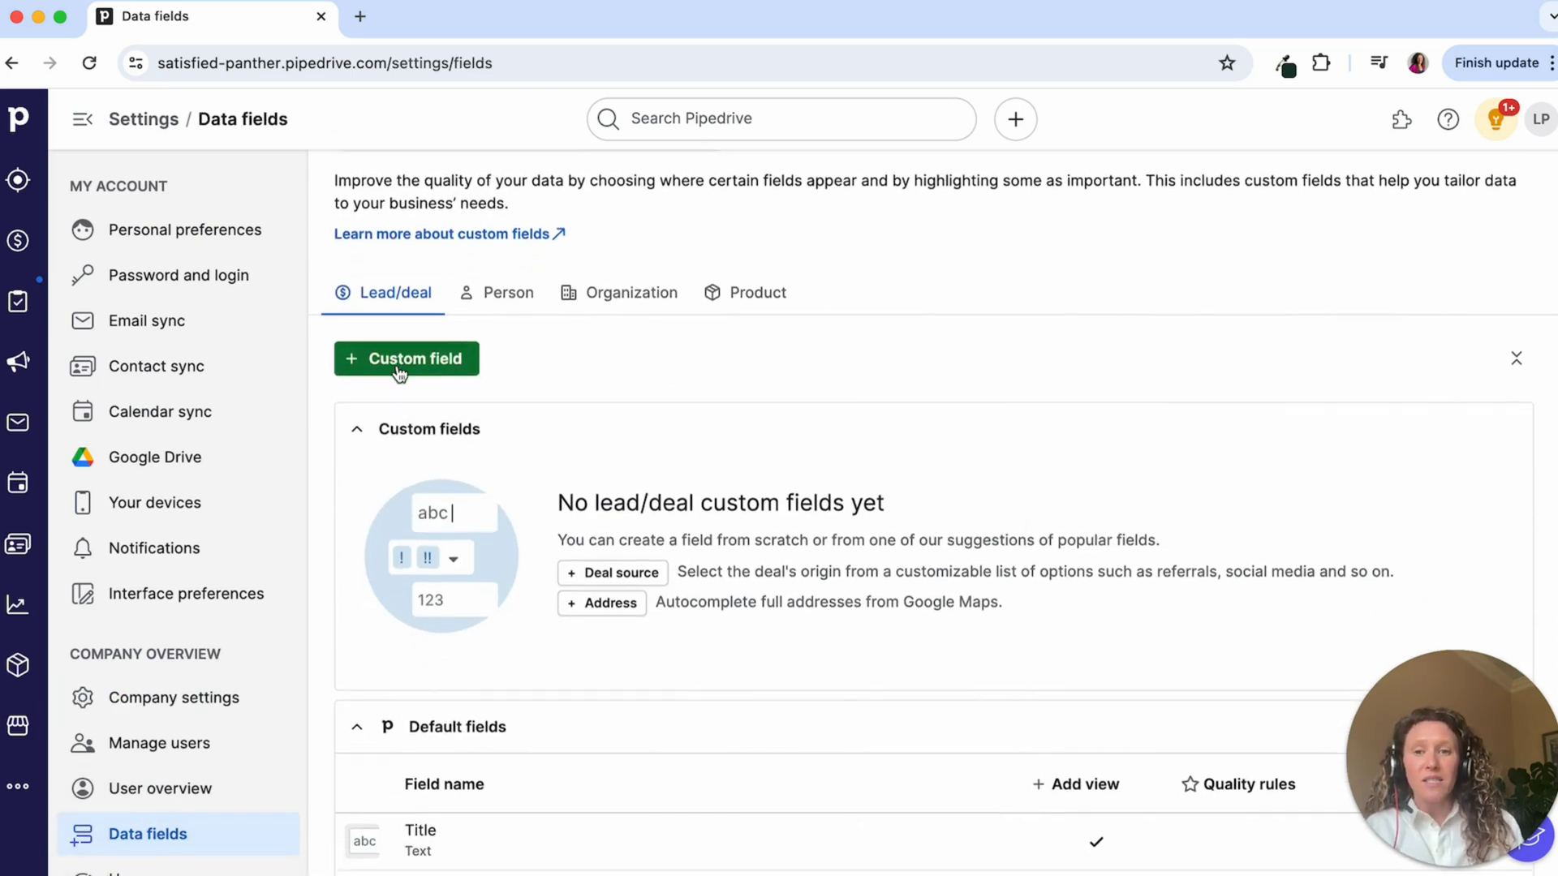
pyautogui.click(400, 372)
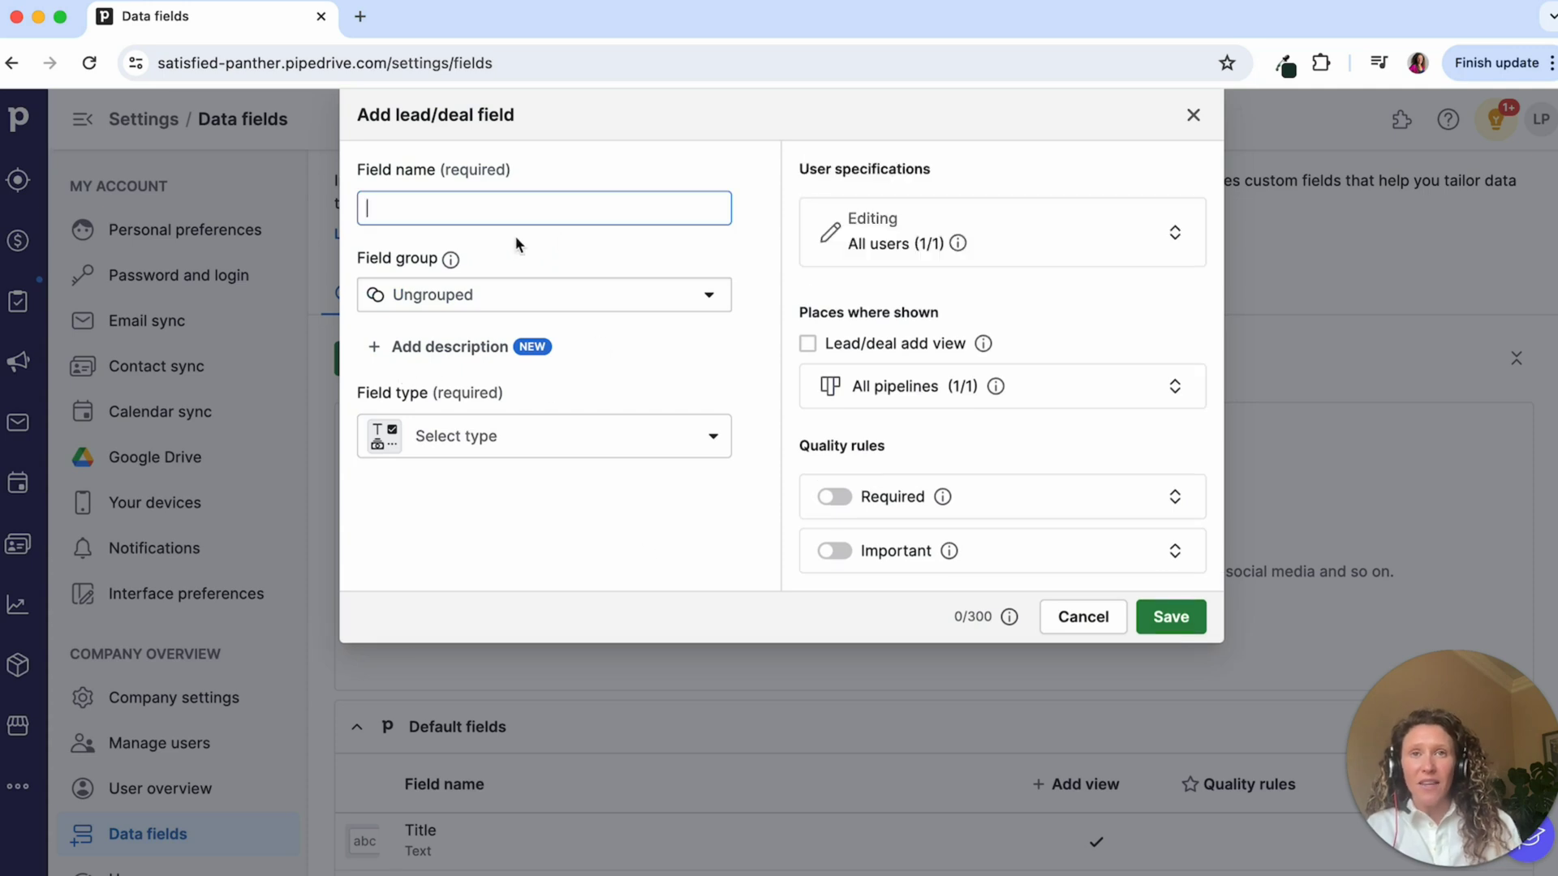
pyautogui.write('Source')
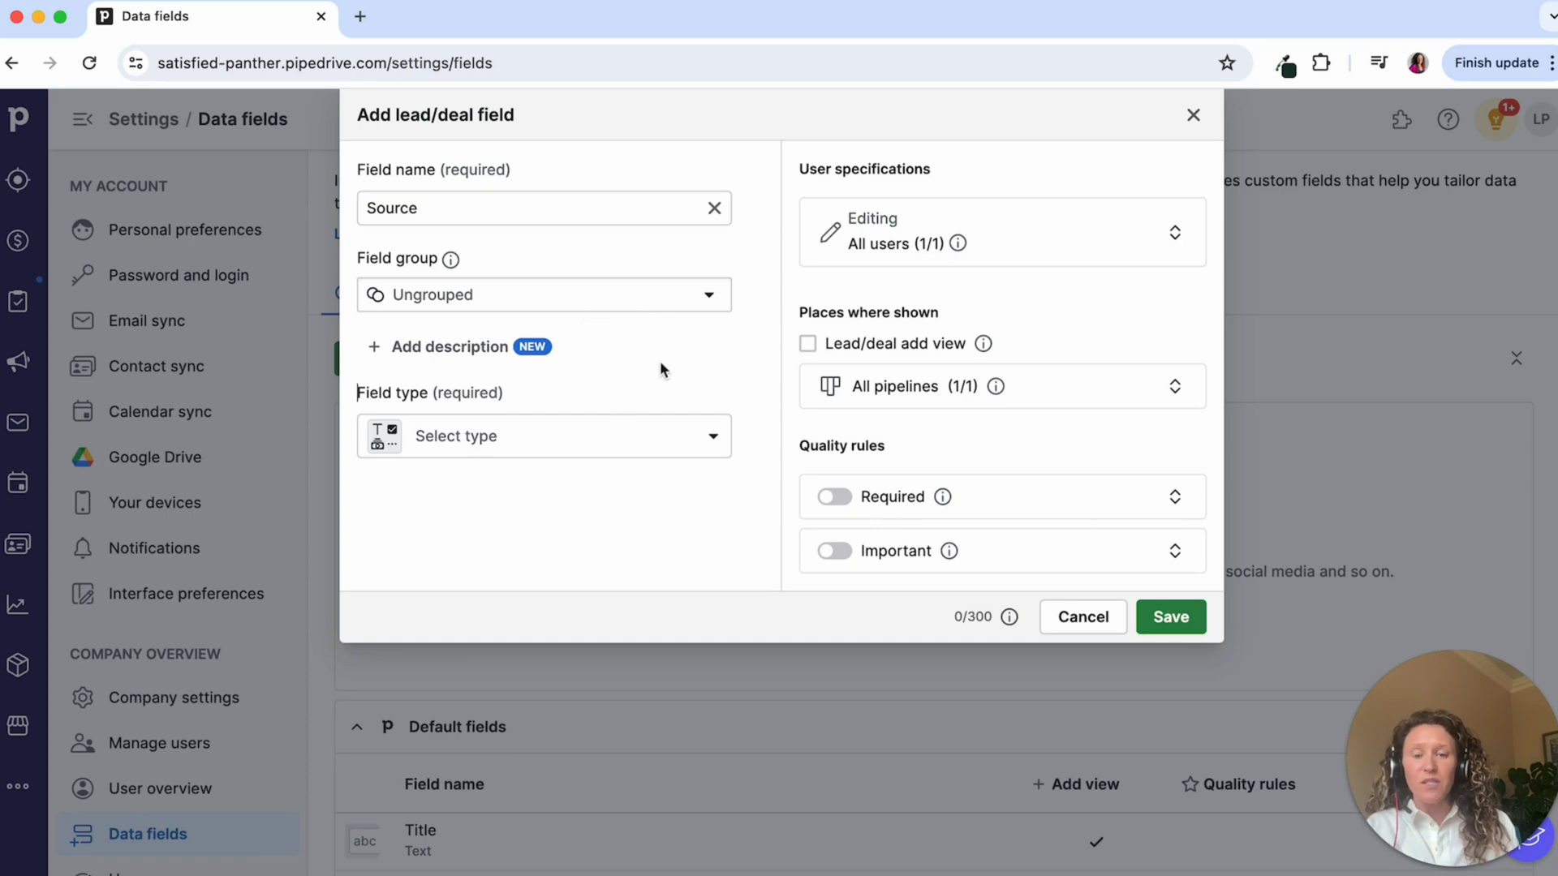
pyautogui.click(583, 431)
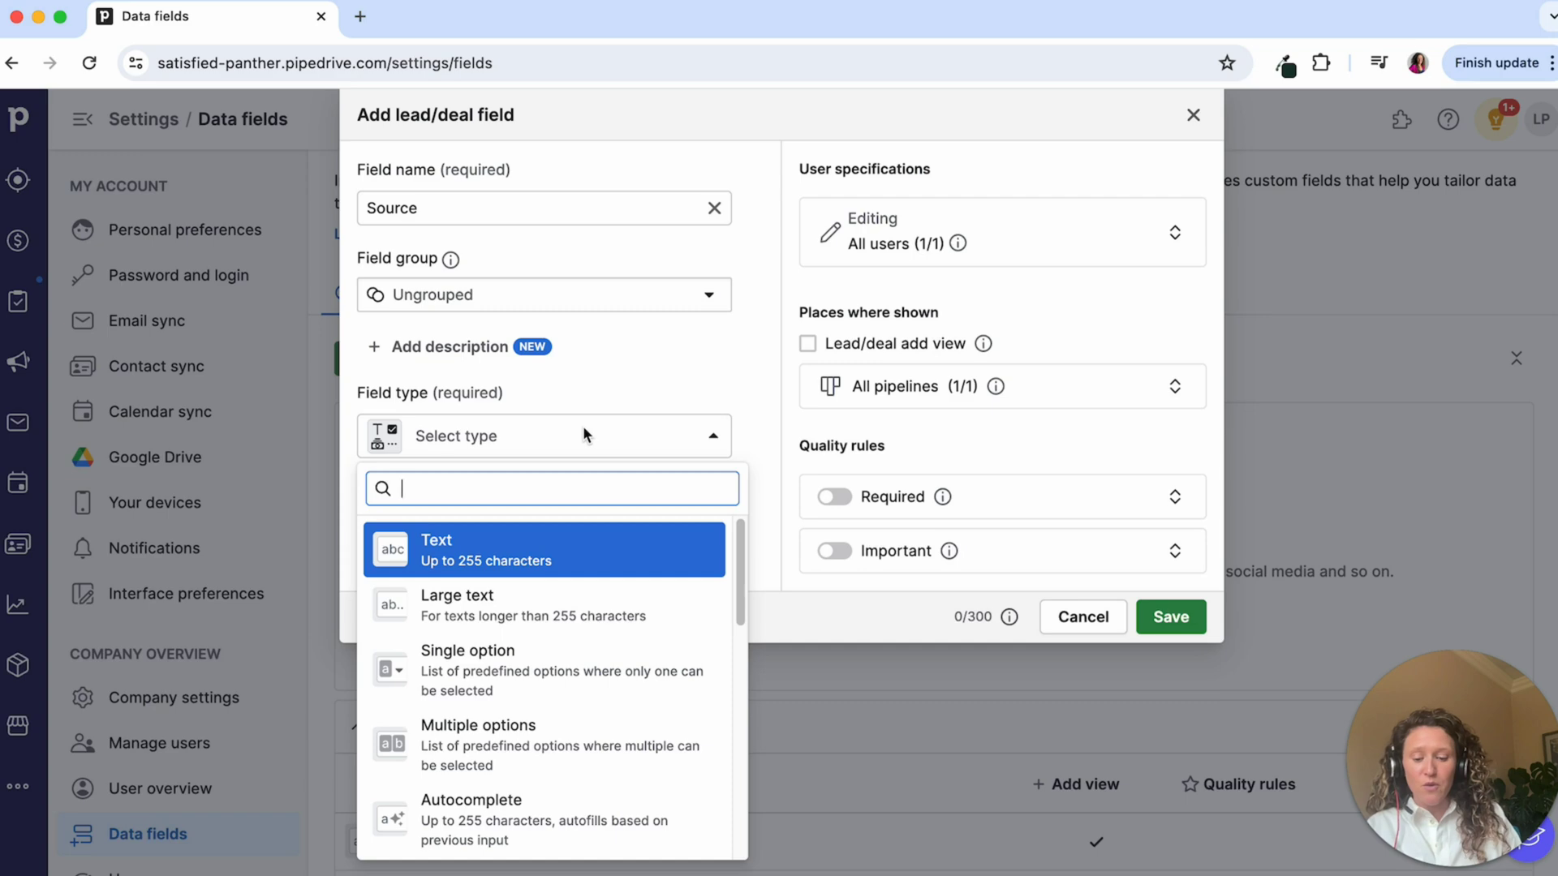
pyautogui.write('sing')
pyautogui.click(446, 544)
# Add the options Website, Tradeshow and Inbound Call to Source.
pyautogui.click(445, 547)
pyautogui.write('W')
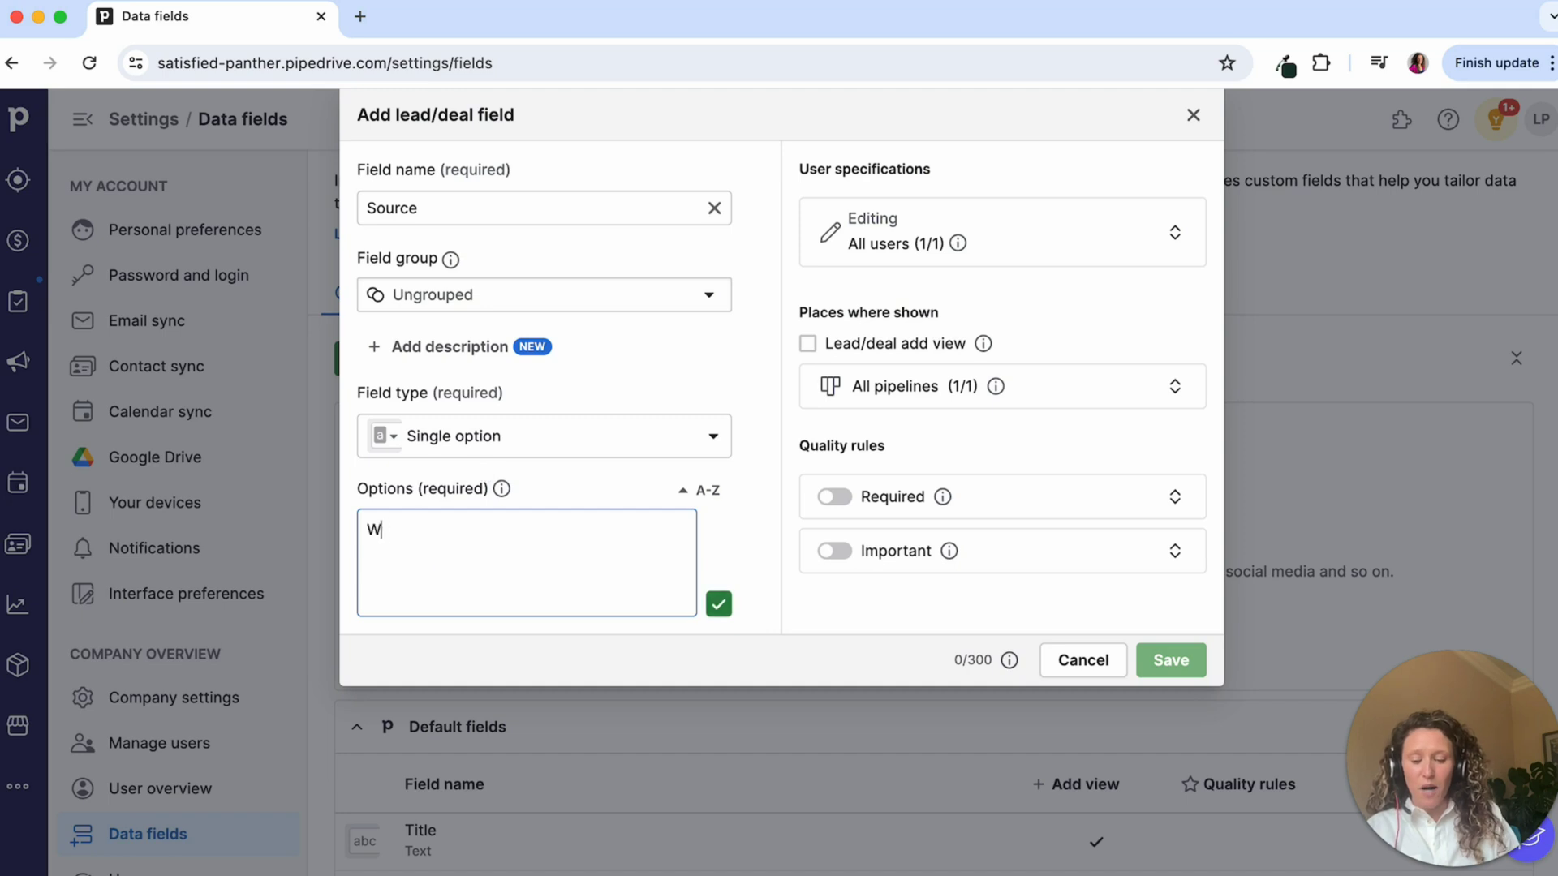
pyautogui.write('ebsite')
pyautogui.press('Return')
pyautogui.write('Tradeshow')
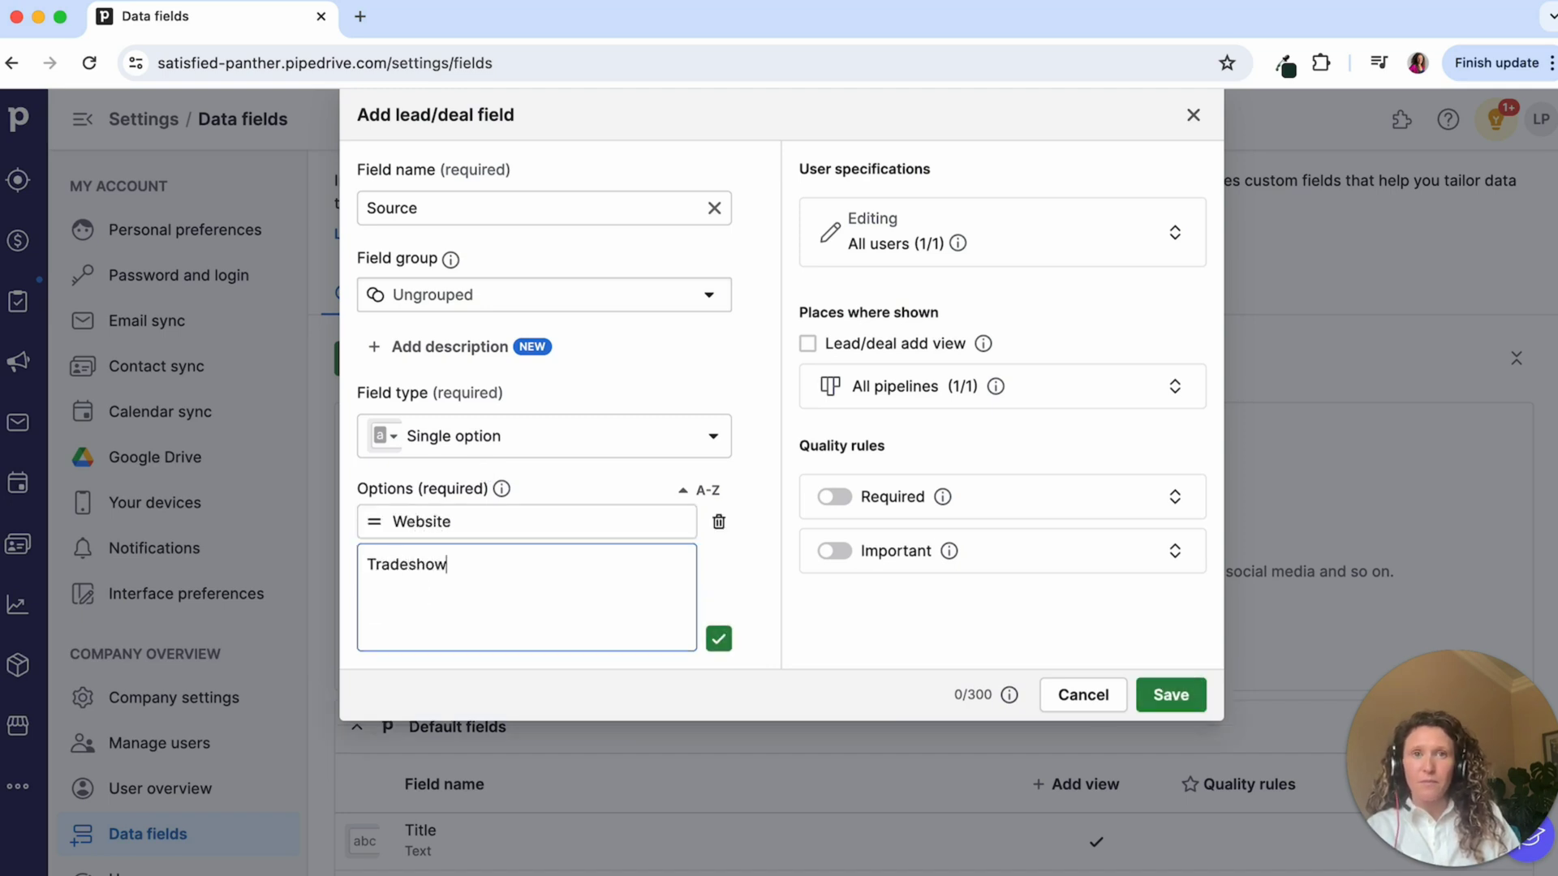
pyautogui.press('Return')
pyautogui.write('Inbound Call')
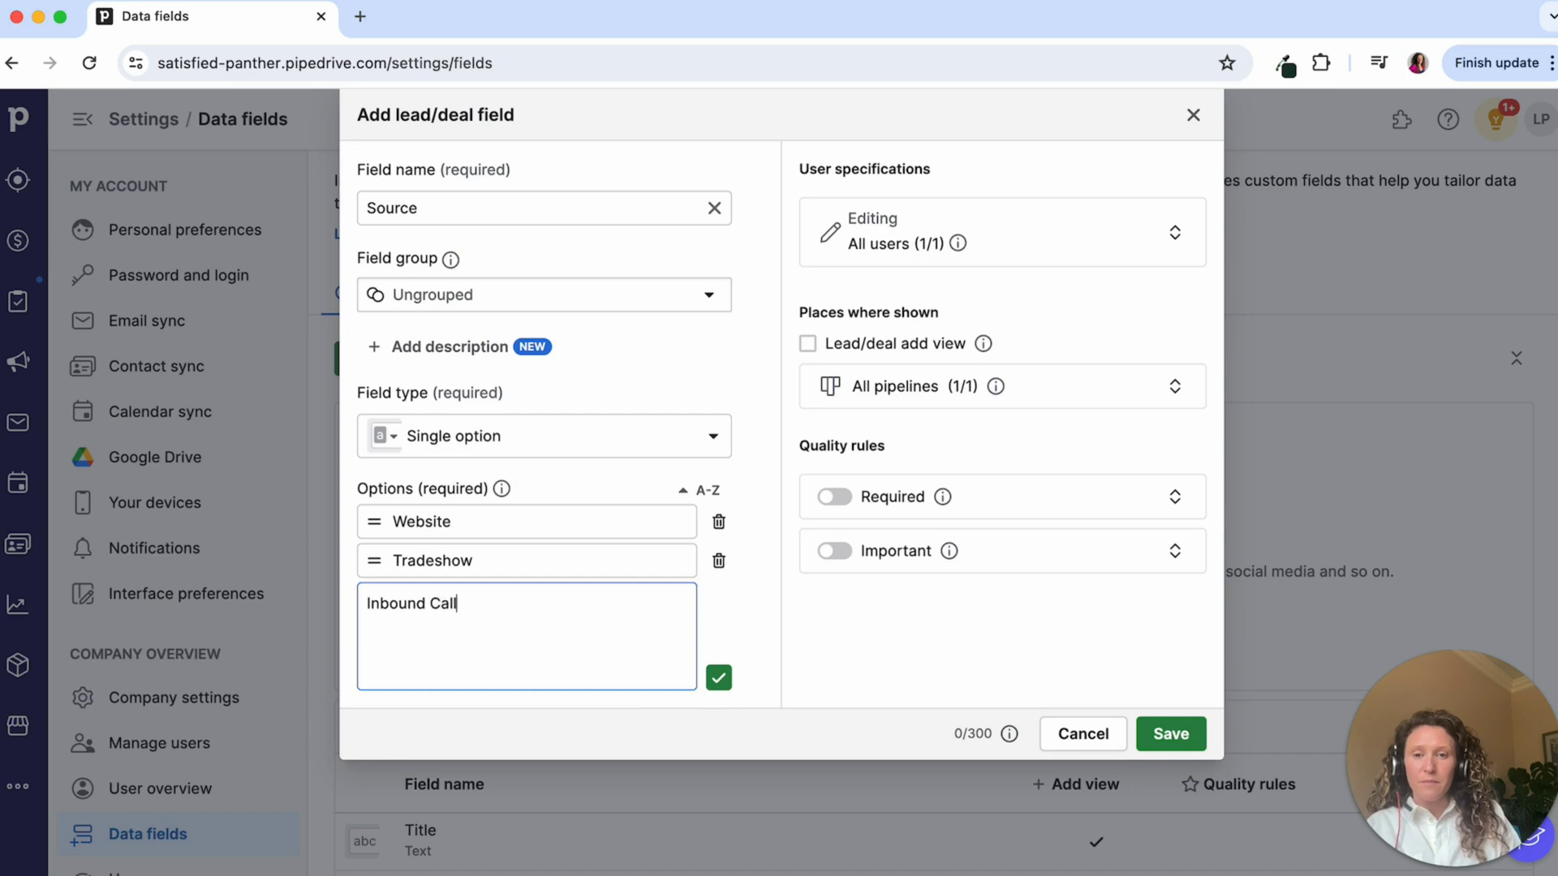
pyautogui.press('Return')
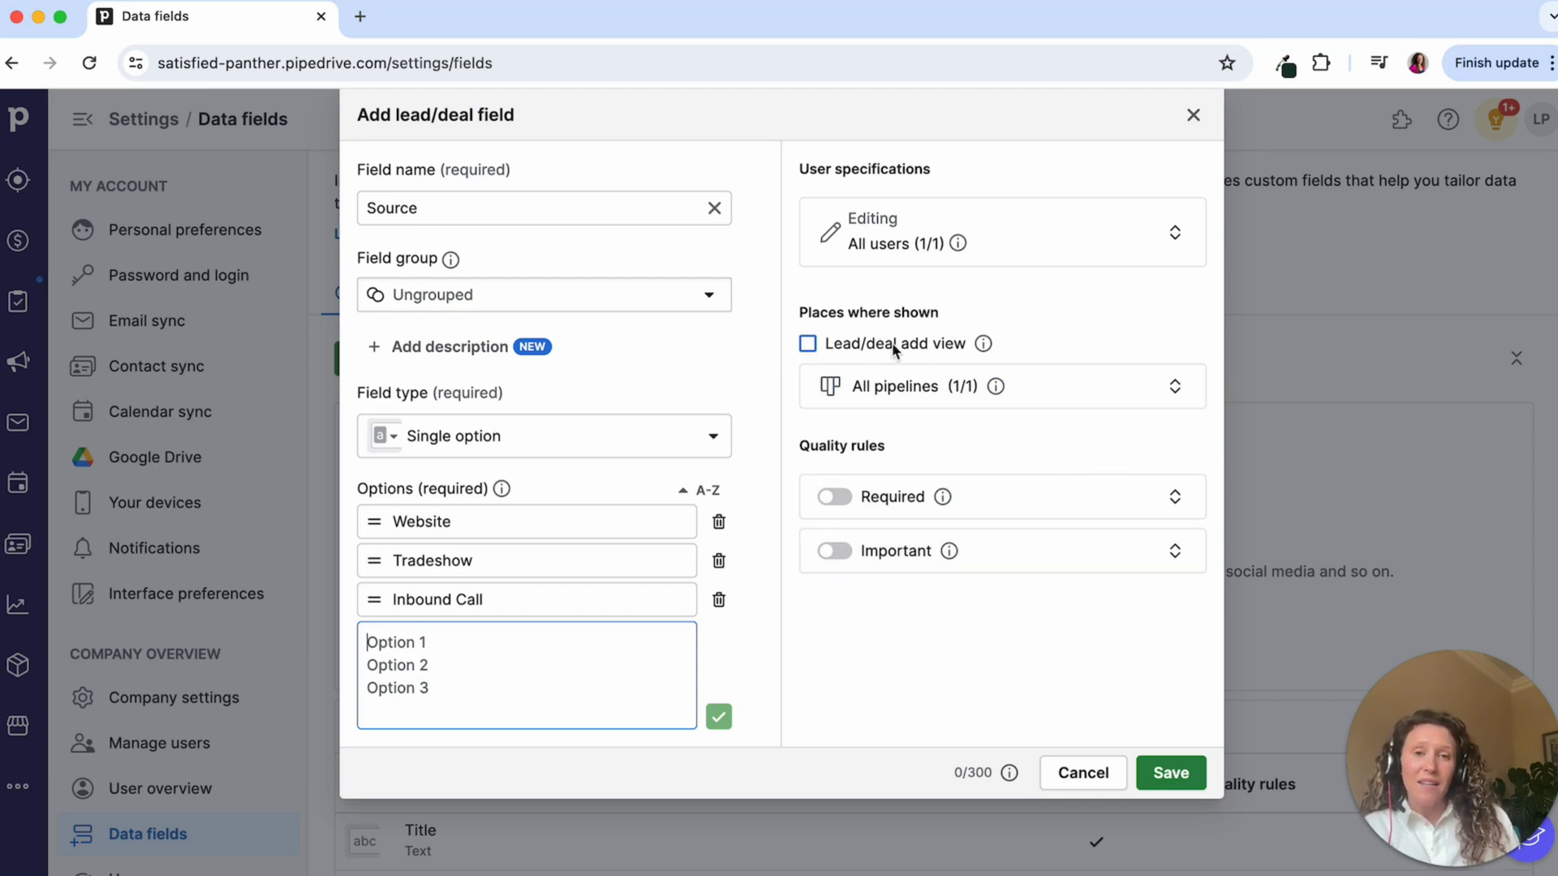
# Show Source on the add-deal form, make it required and important at all stages, and save.
pyautogui.click(809, 344)
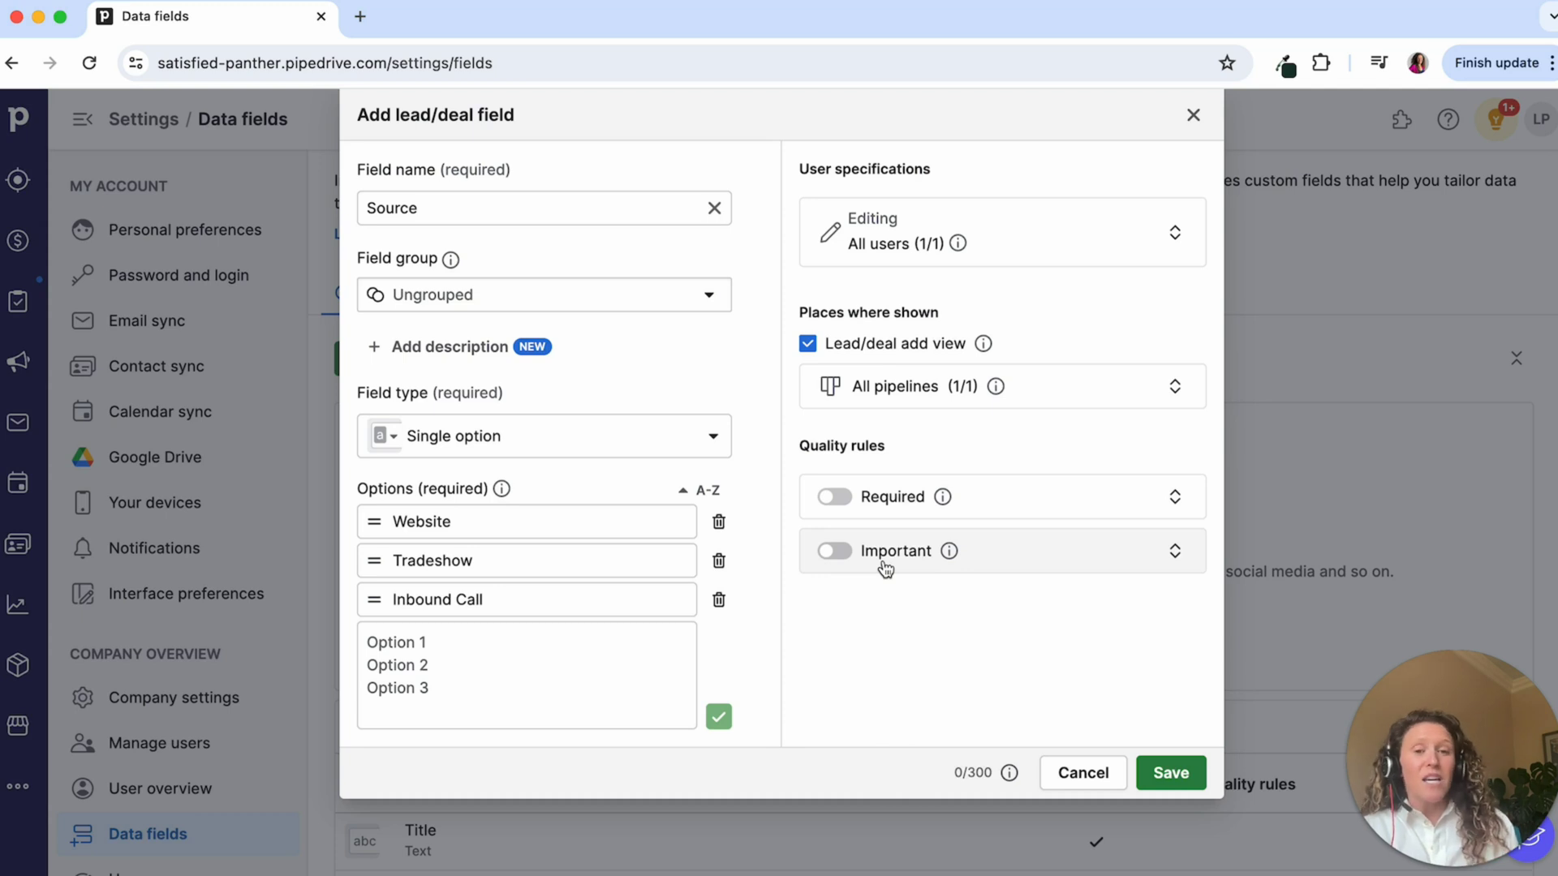
pyautogui.click(884, 496)
pyautogui.scroll(-2, 913, 455)
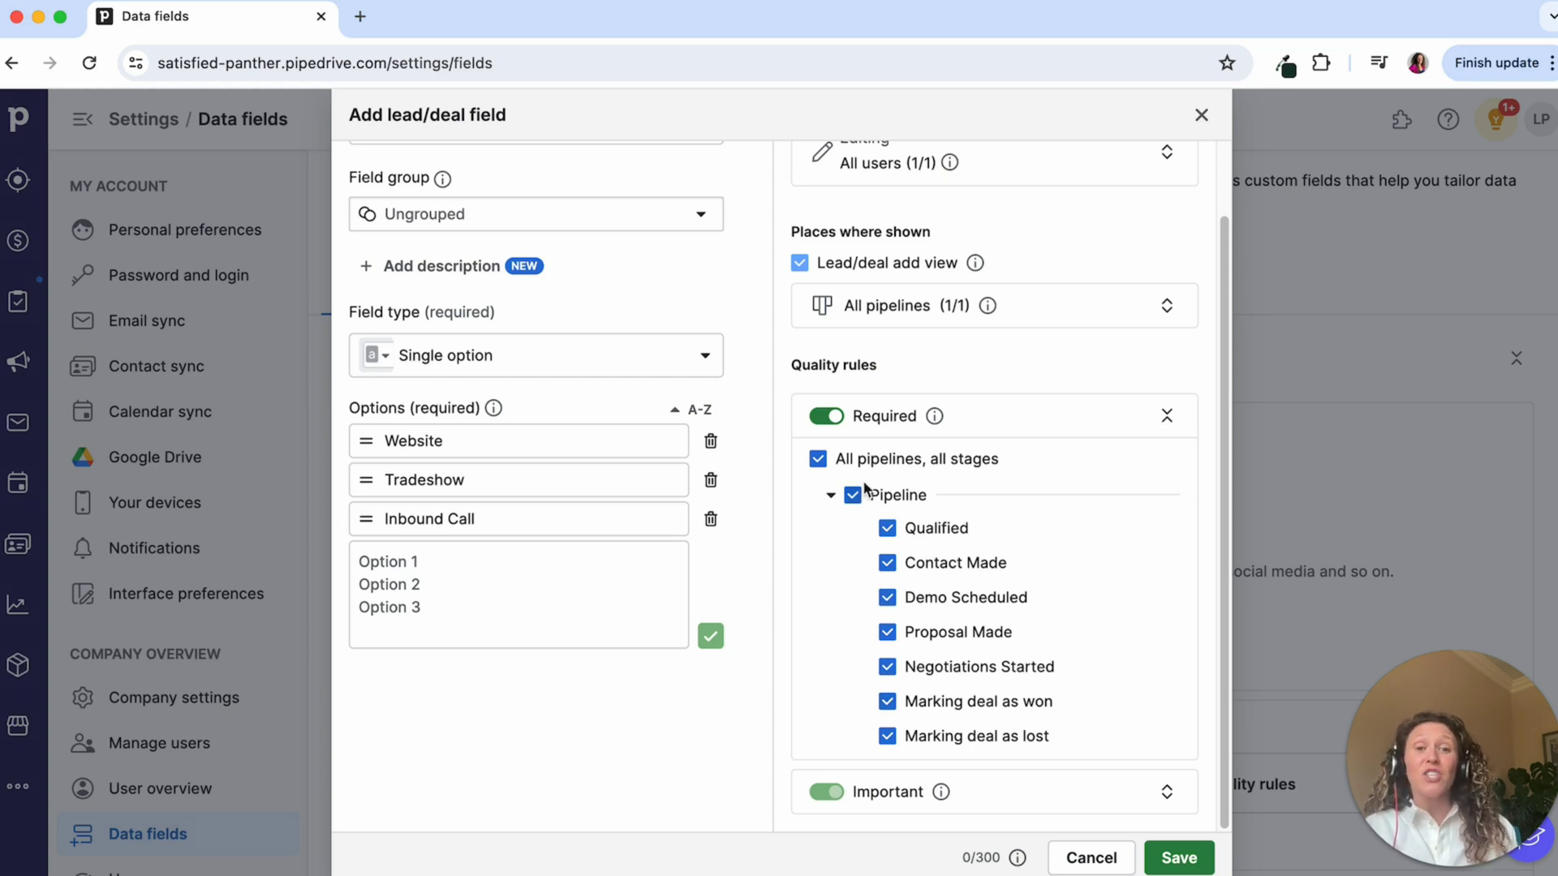
pyautogui.click(1180, 860)
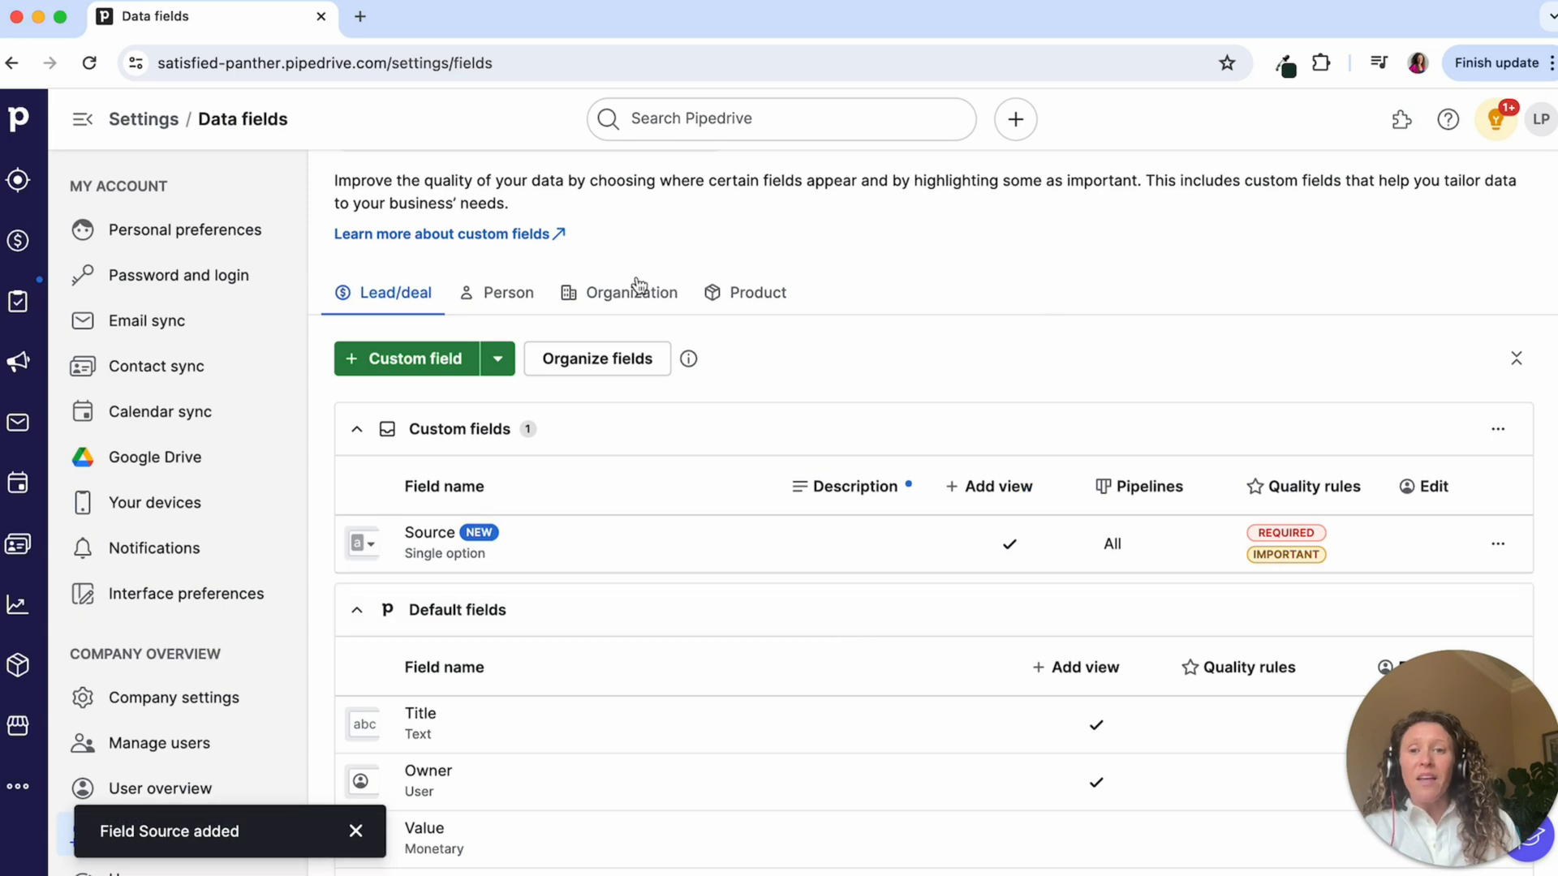
pyautogui.click(446, 357)
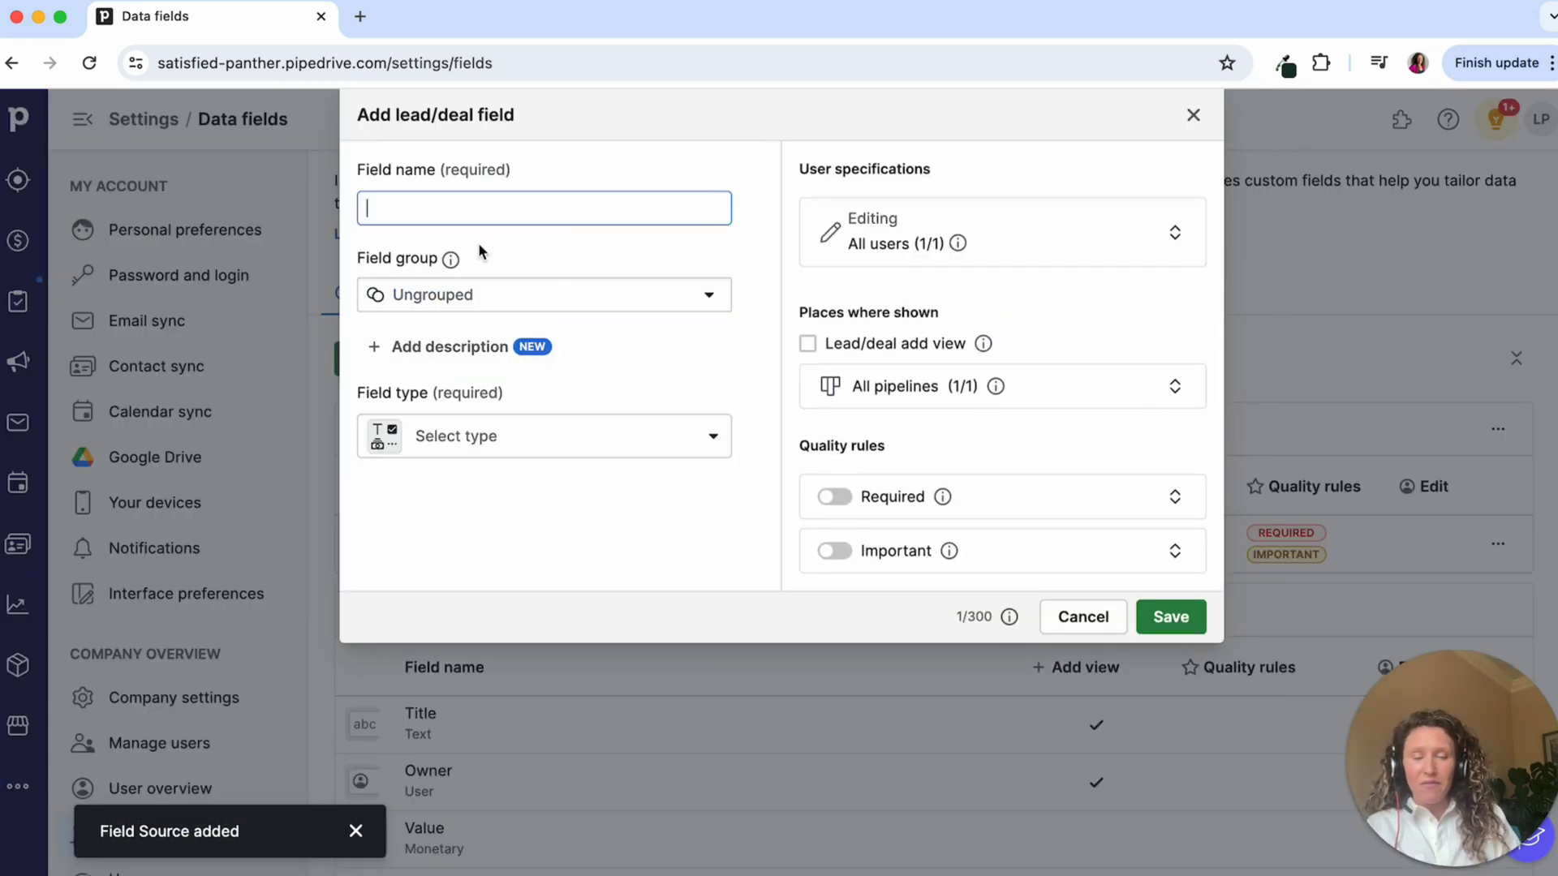
# Name the new custom field Demo Date with the Date field type.
pyautogui.write('Demo Date')
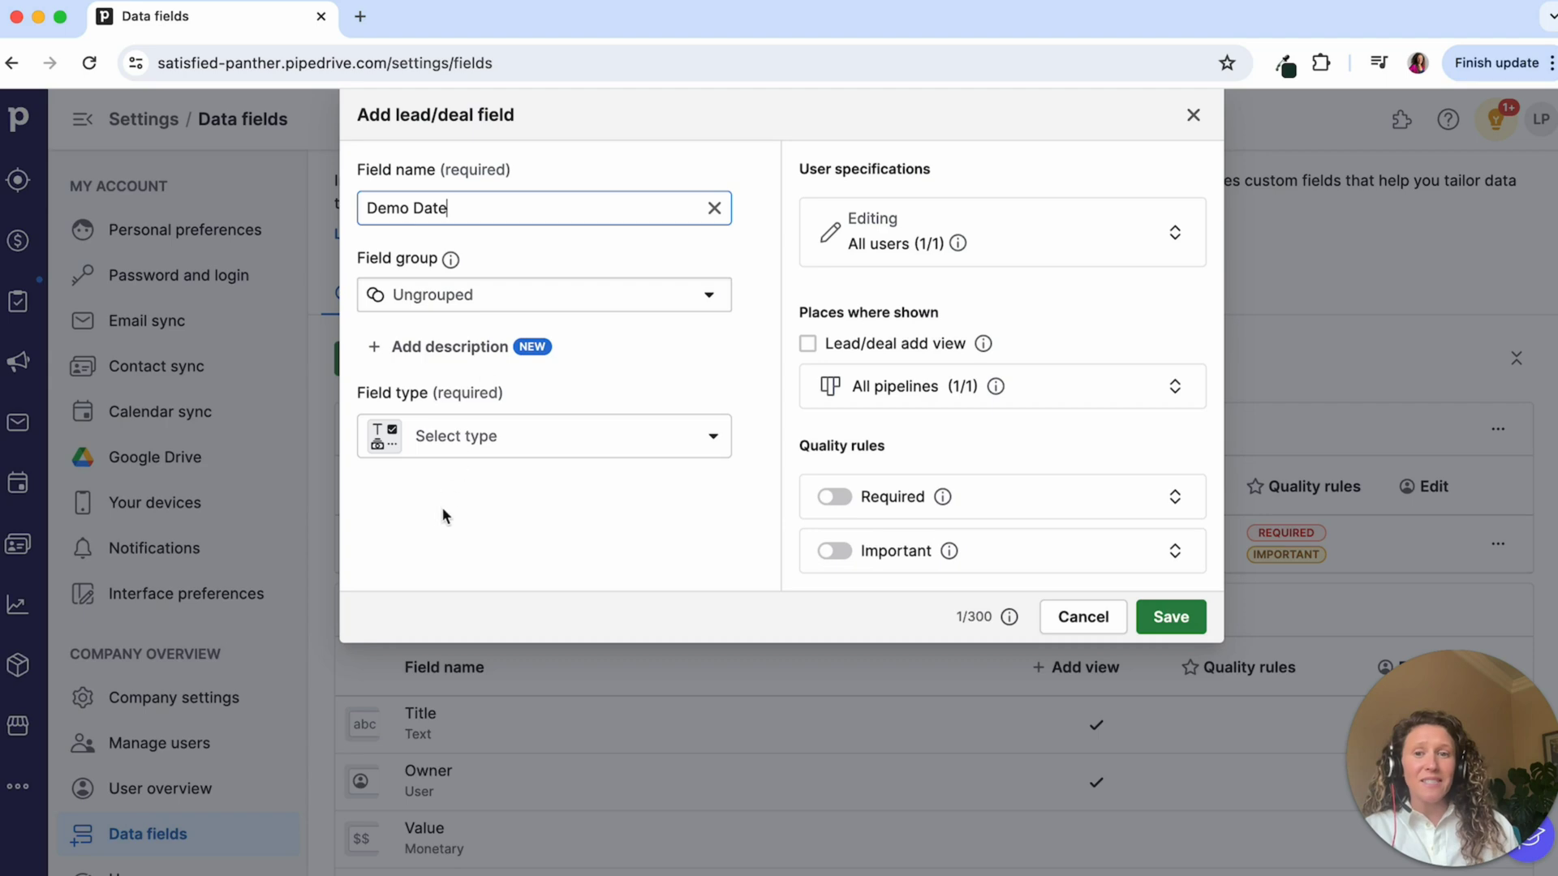
pyautogui.click(508, 448)
pyautogui.write('date')
pyautogui.click(498, 556)
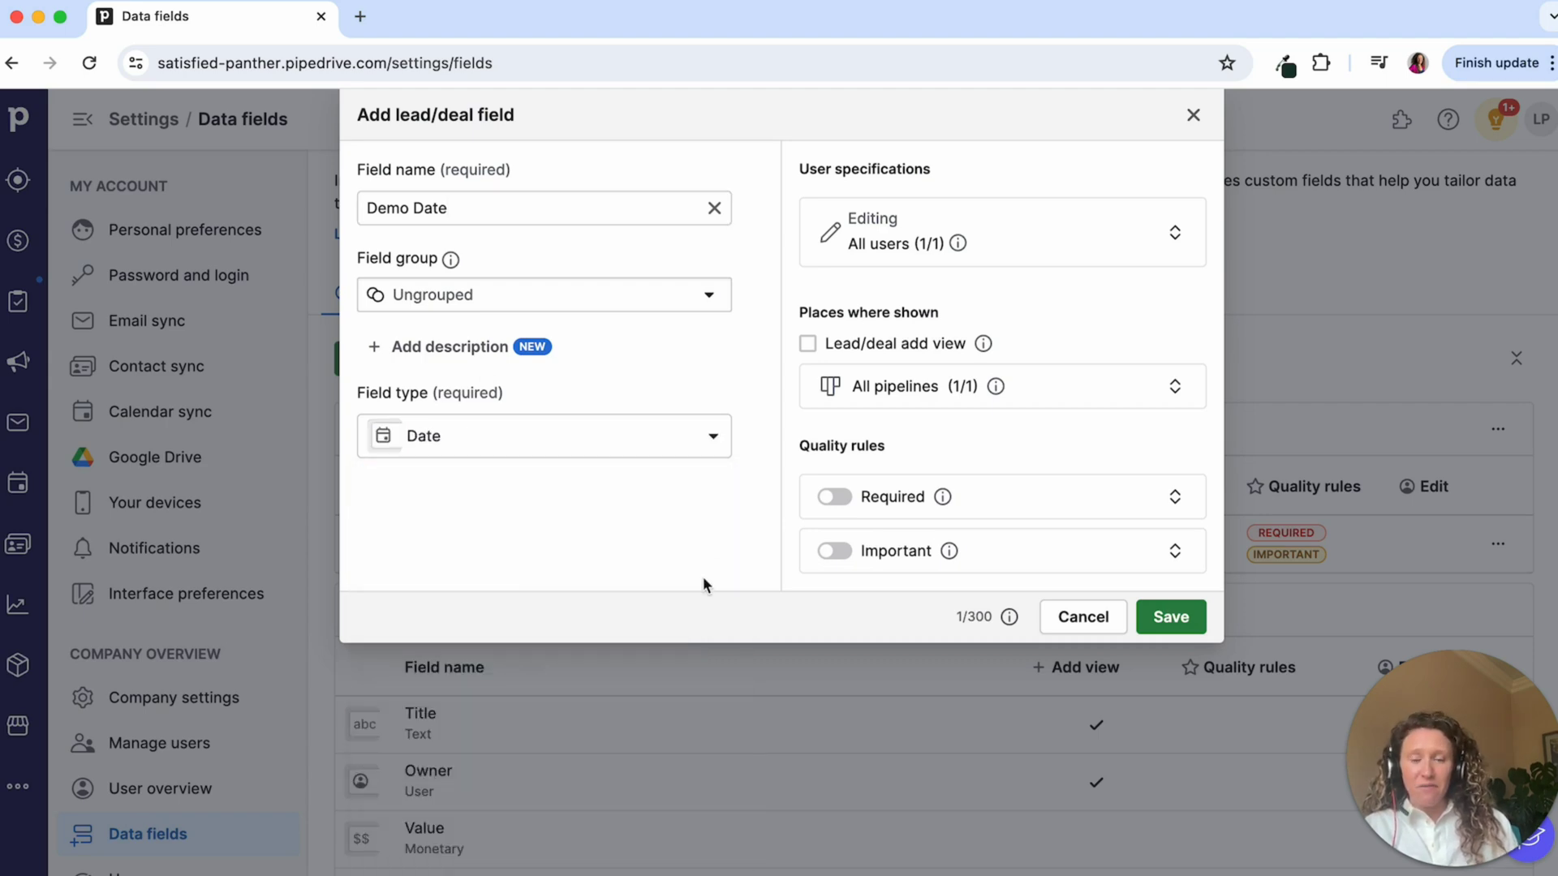
# Make Demo Date required, excluding the Qualified, Contact Made and marking-lost stages.
pyautogui.click(834, 497)
pyautogui.scroll(-2, 904, 442)
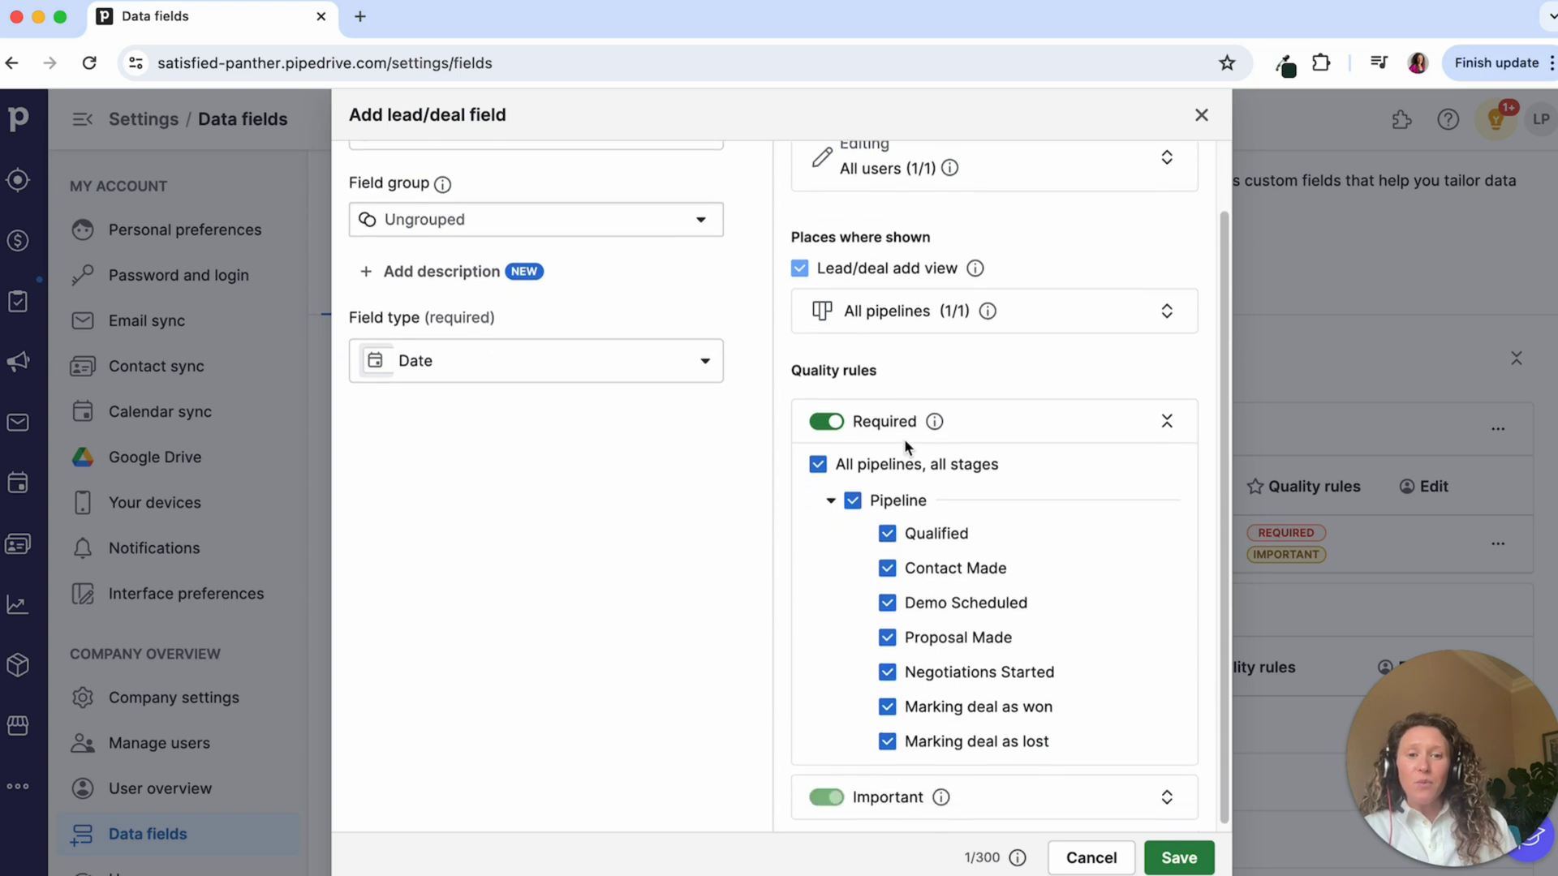
pyautogui.click(888, 563)
pyautogui.click(887, 531)
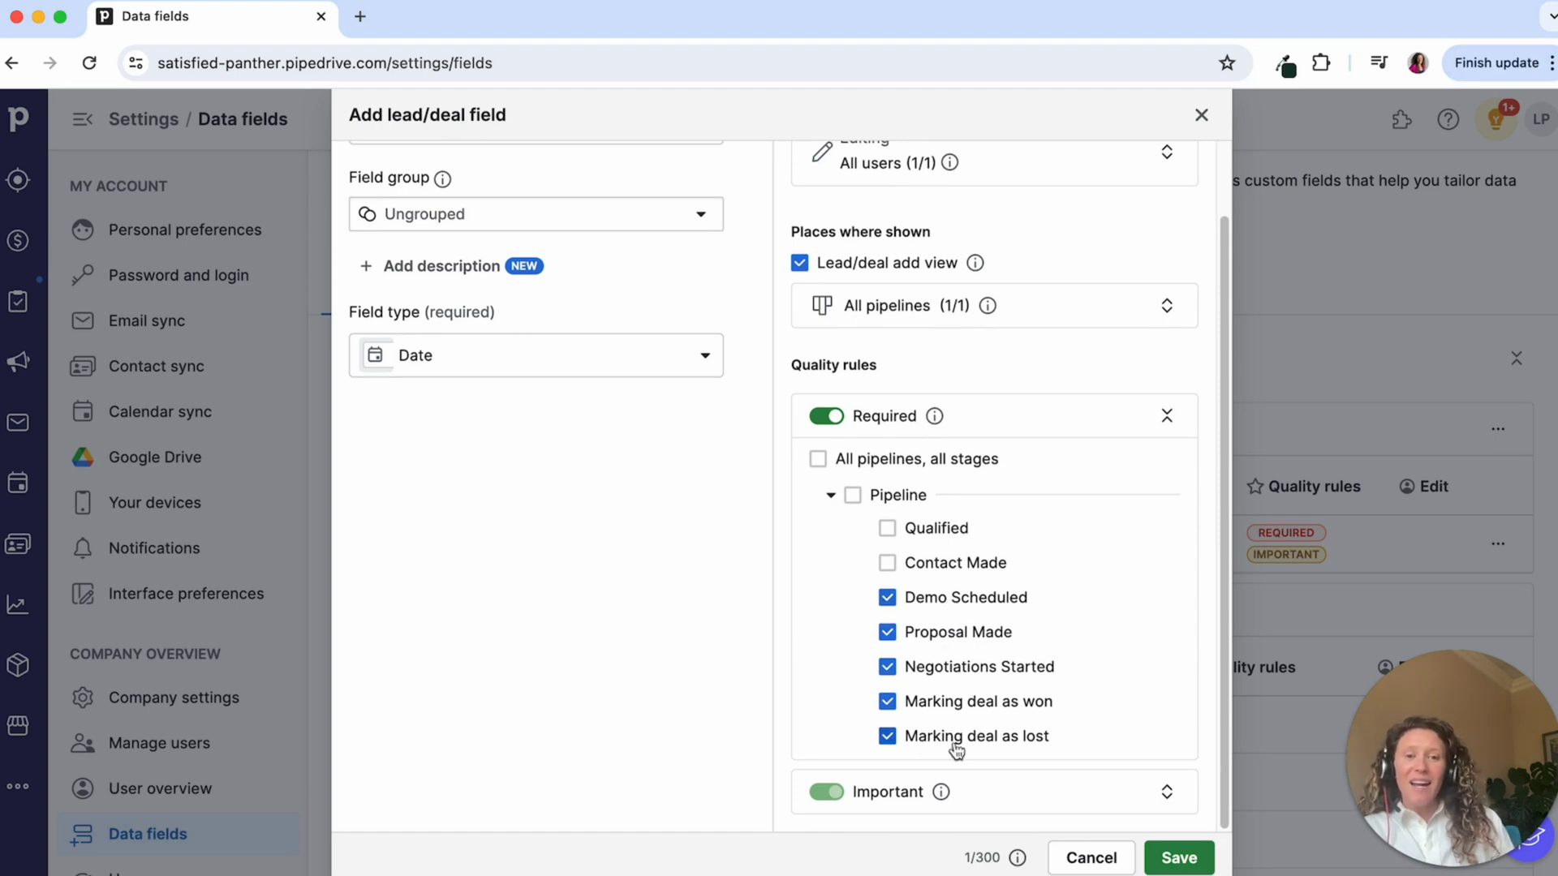
pyautogui.click(887, 736)
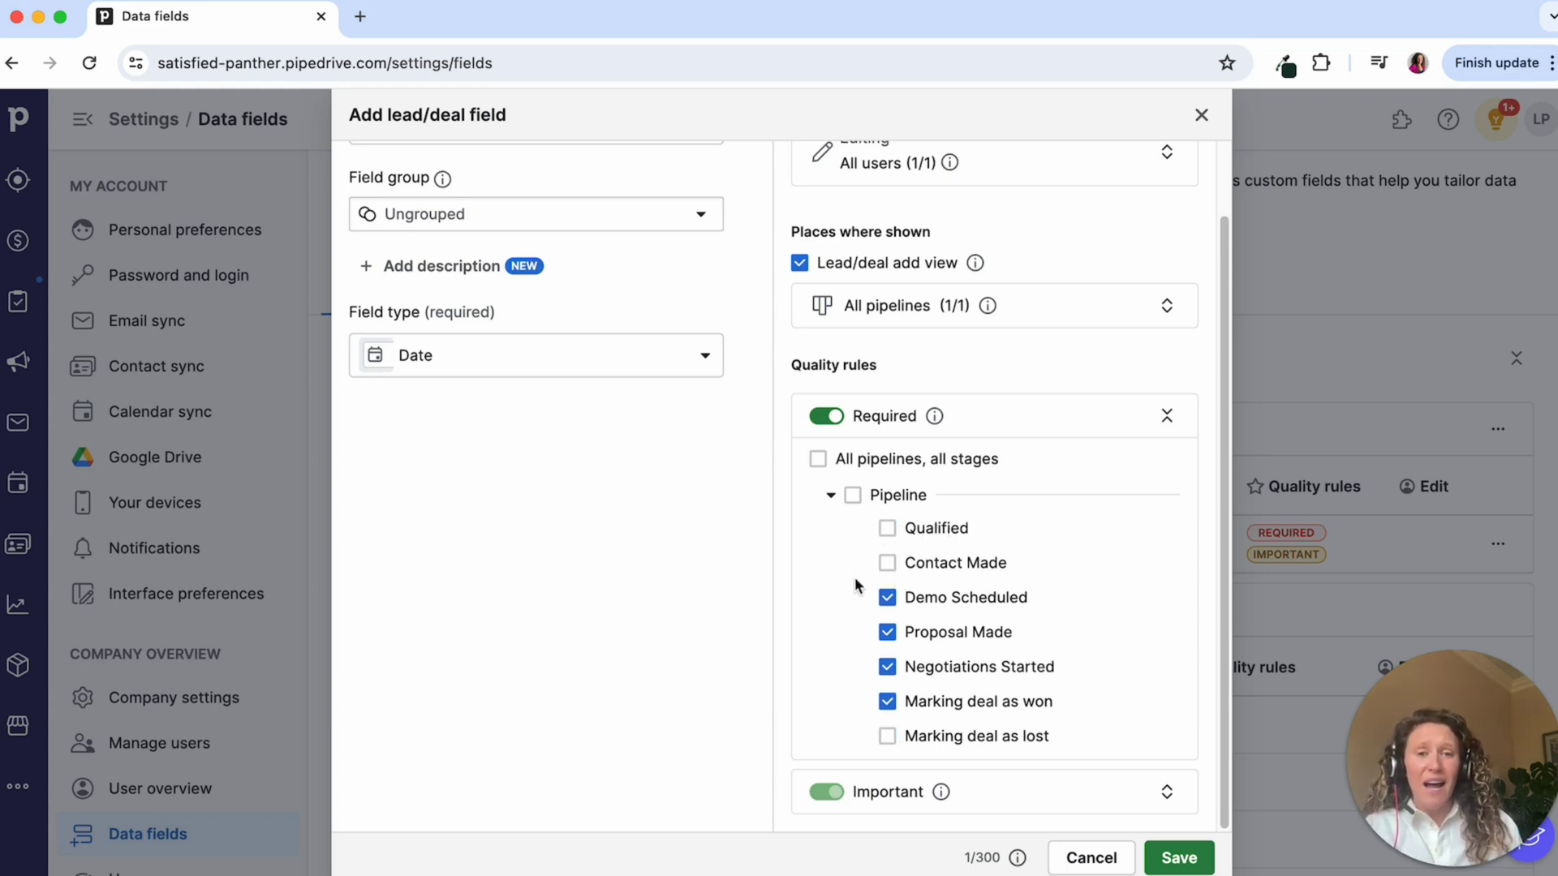
# Mark Demo Date important from the Contact Made stage onward and save the field.
pyautogui.click(872, 793)
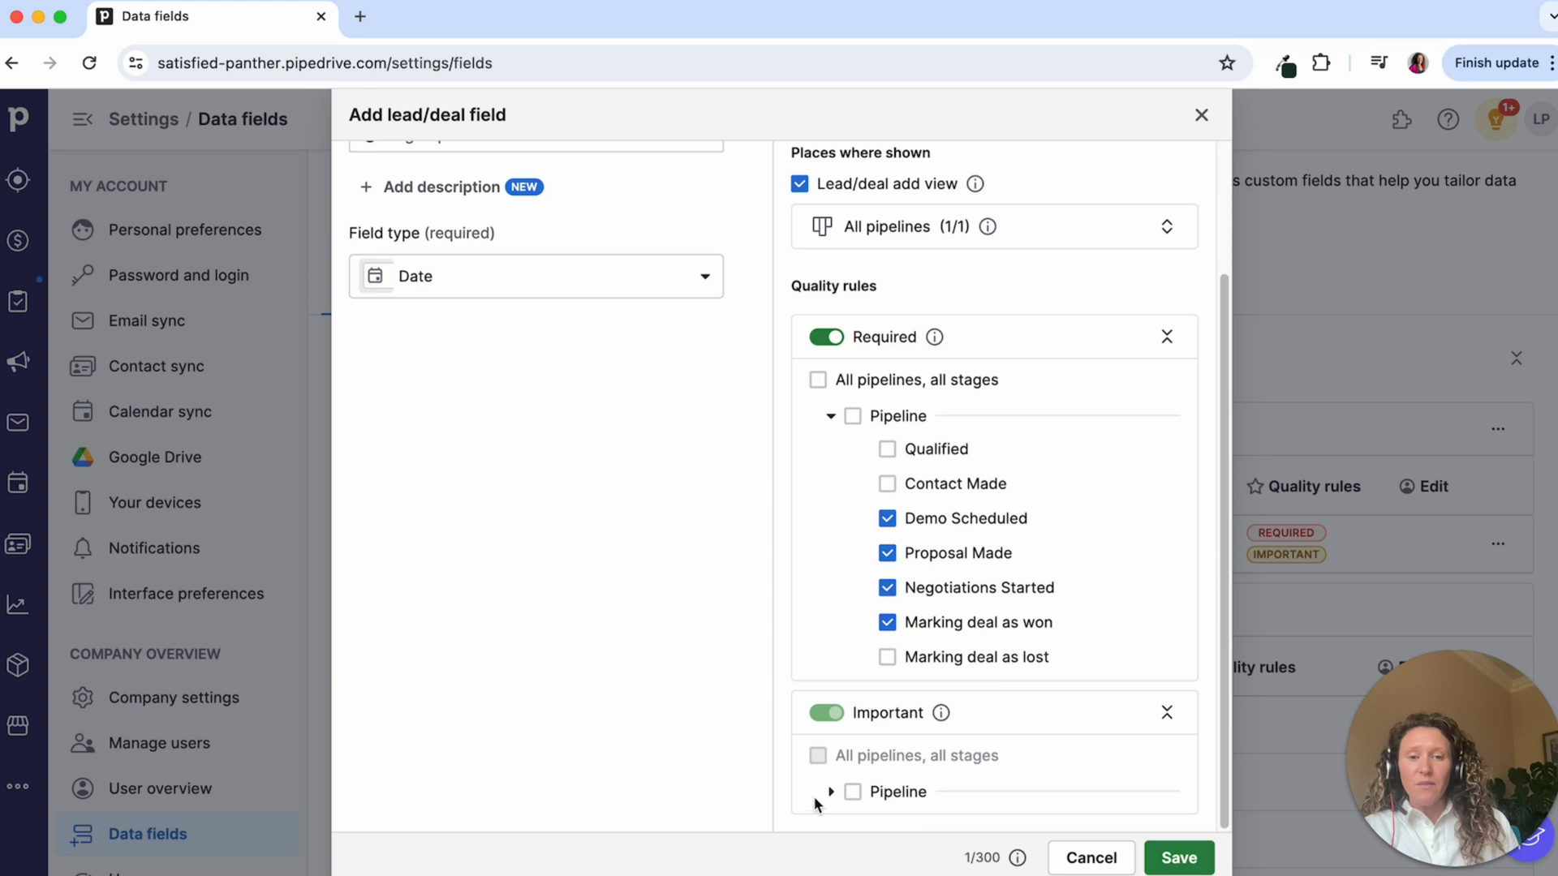
pyautogui.click(829, 793)
pyautogui.scroll(-2, 907, 476)
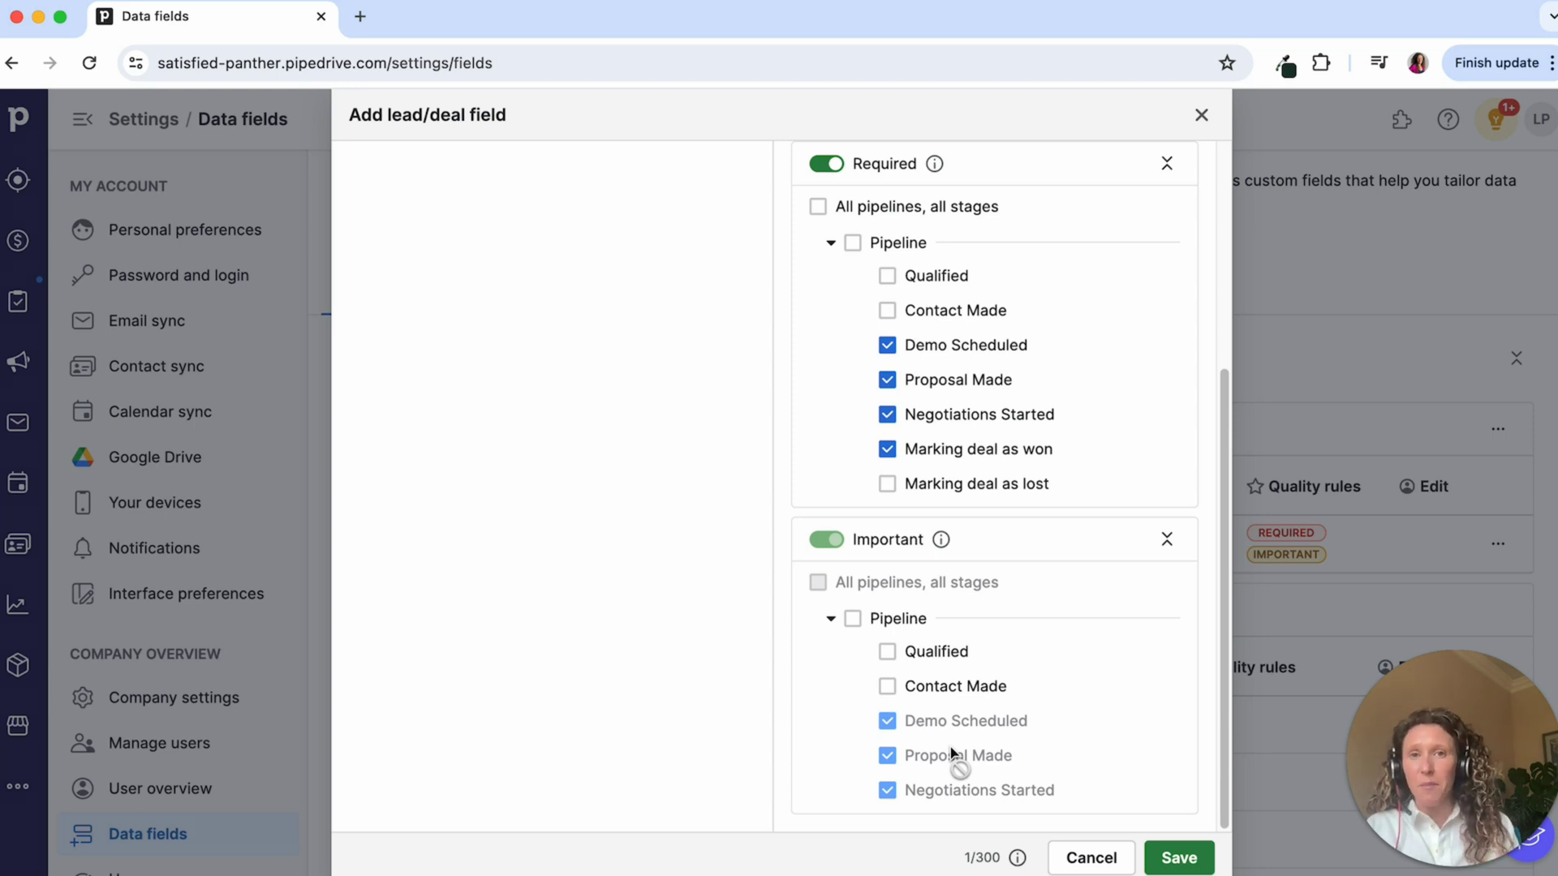
pyautogui.click(919, 691)
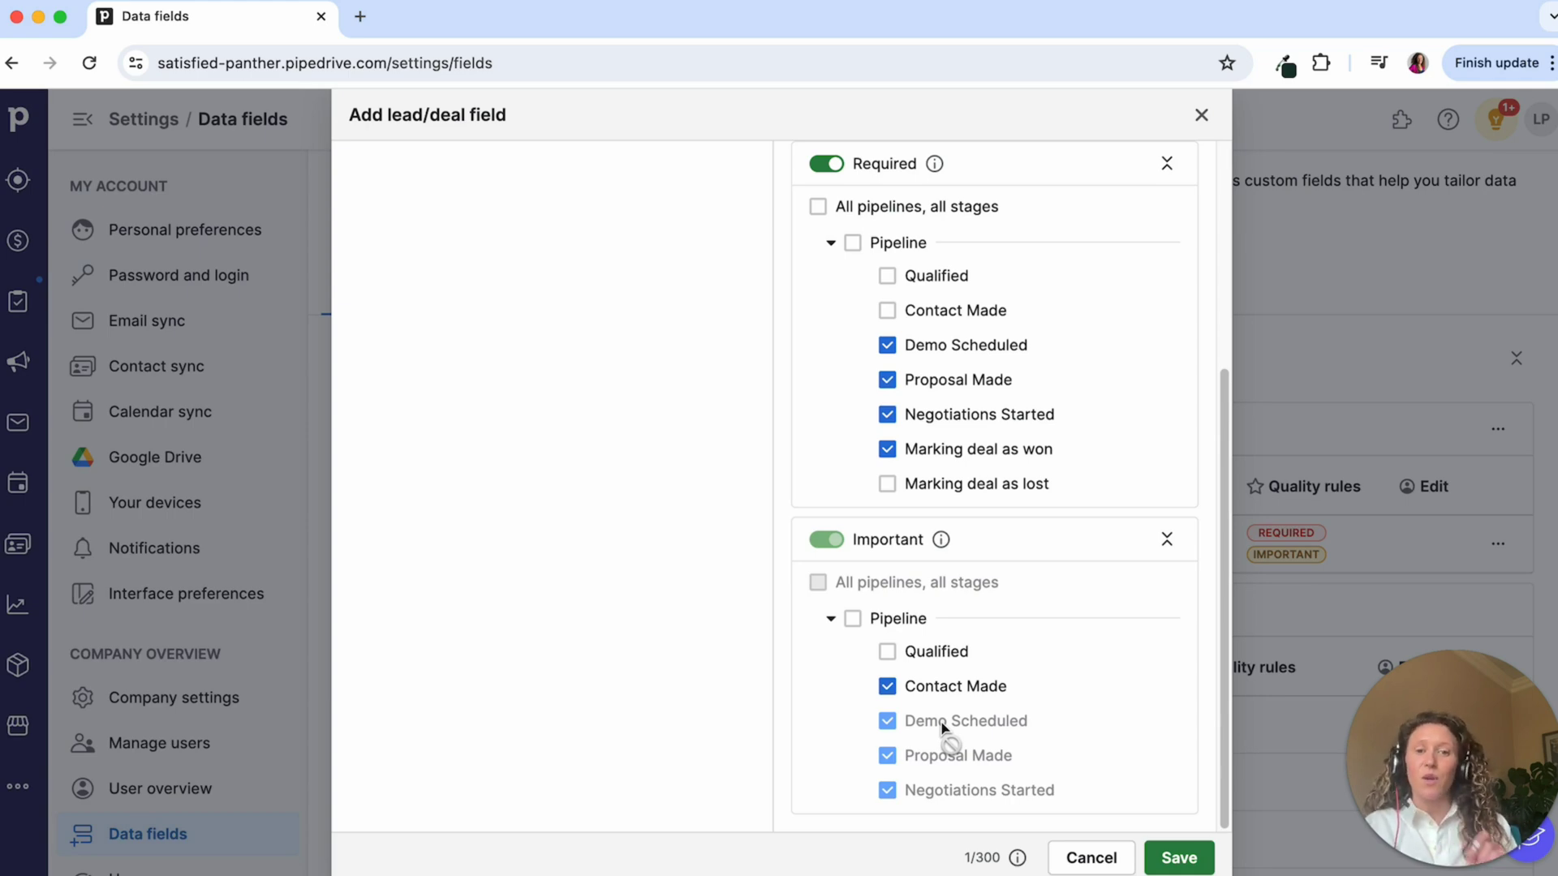
pyautogui.click(1179, 858)
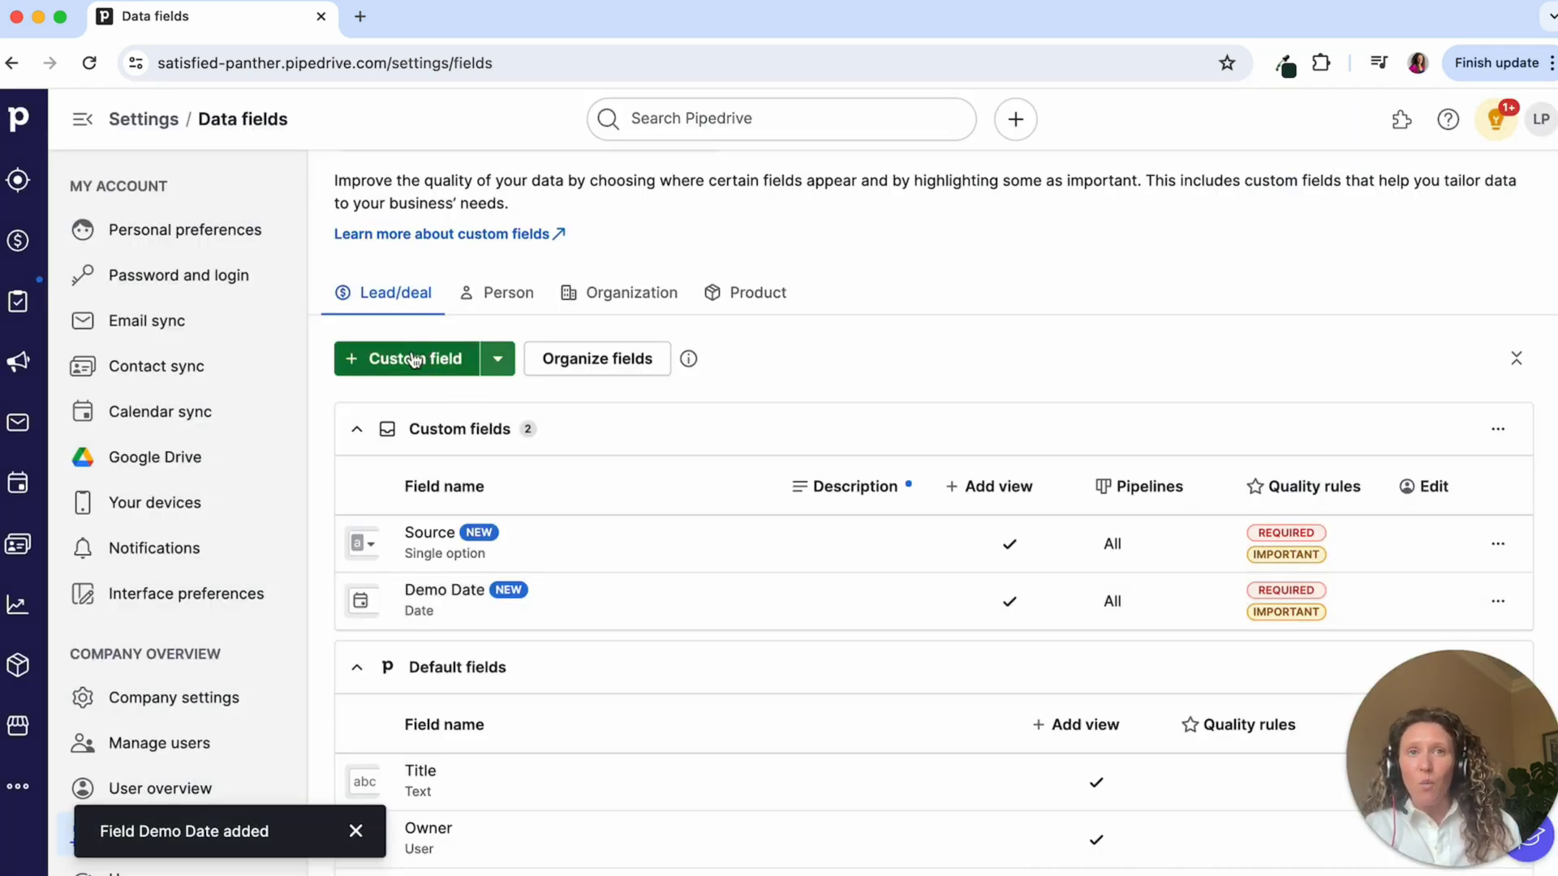
# Create a custom deal field named Products with the Multiple options type.
pyautogui.click(398, 360)
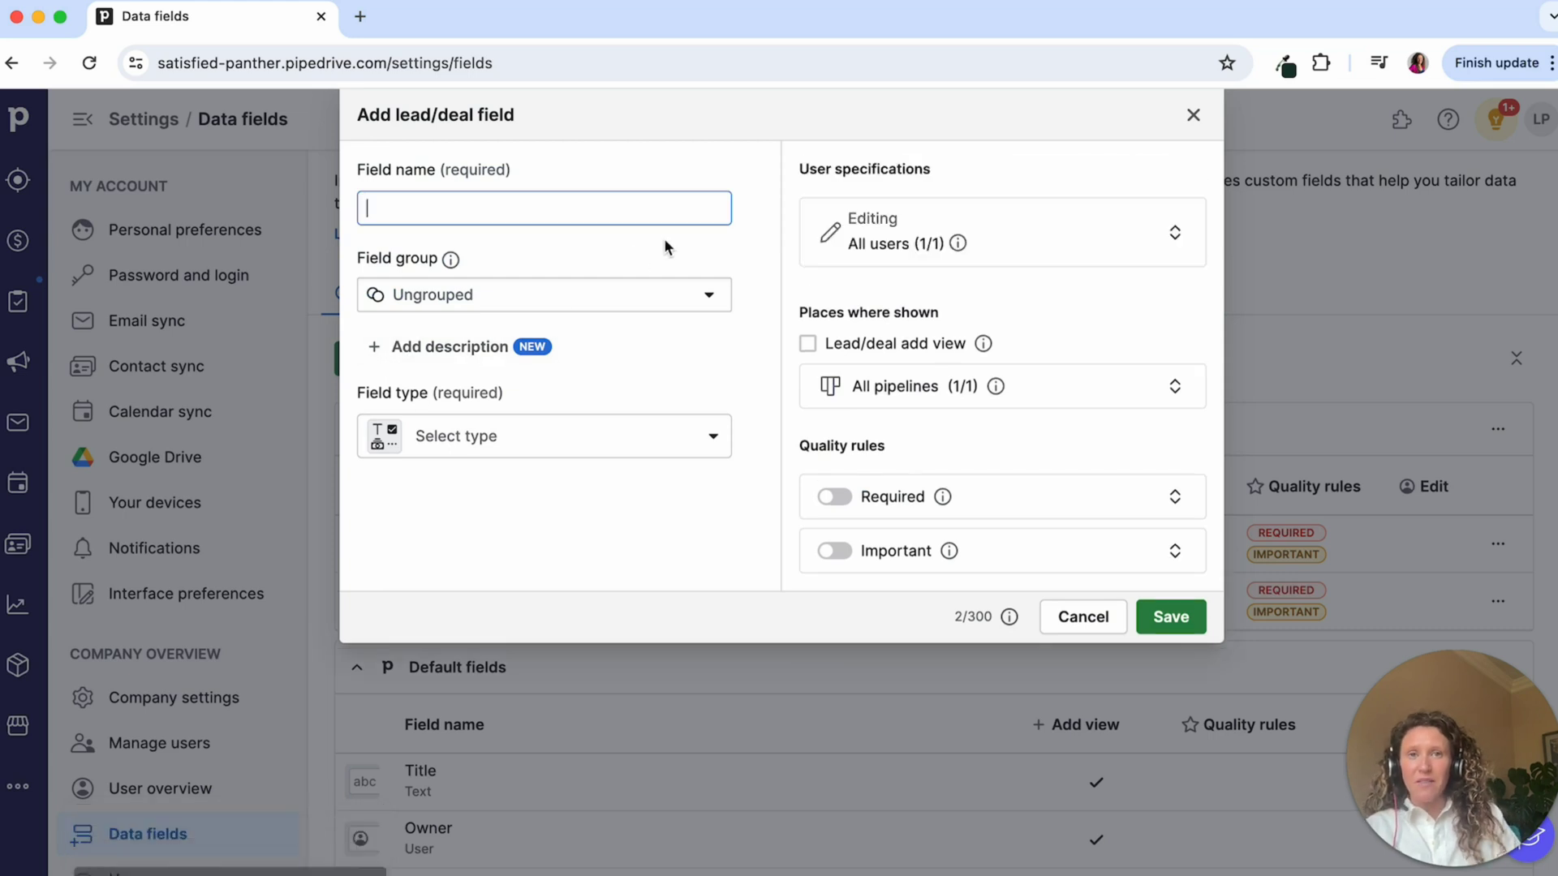
pyautogui.write('Products')
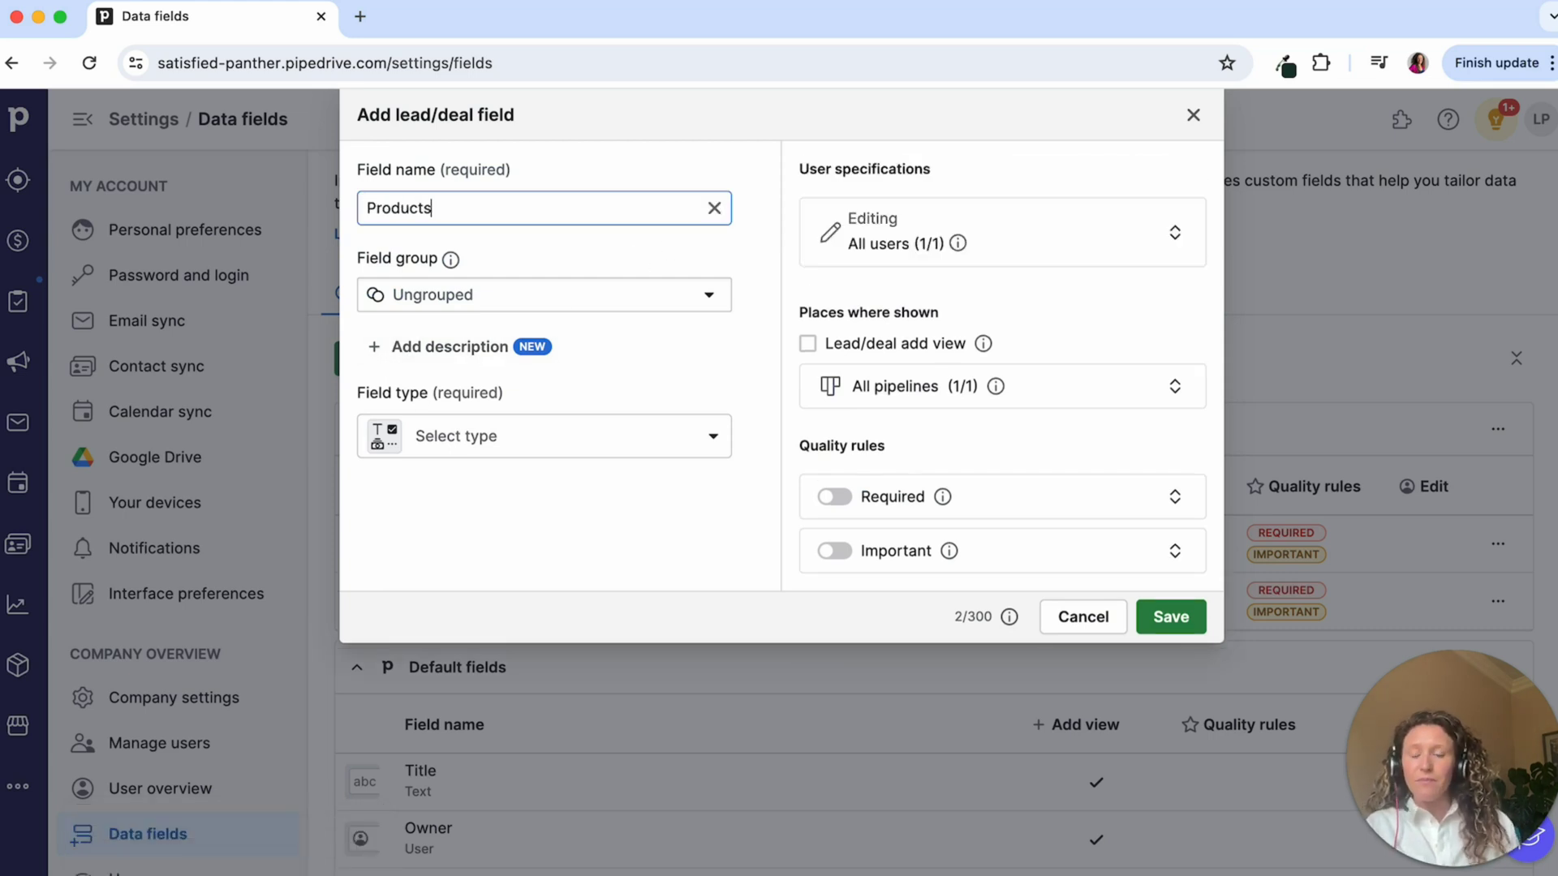
pyautogui.click(553, 451)
pyautogui.write('sin')
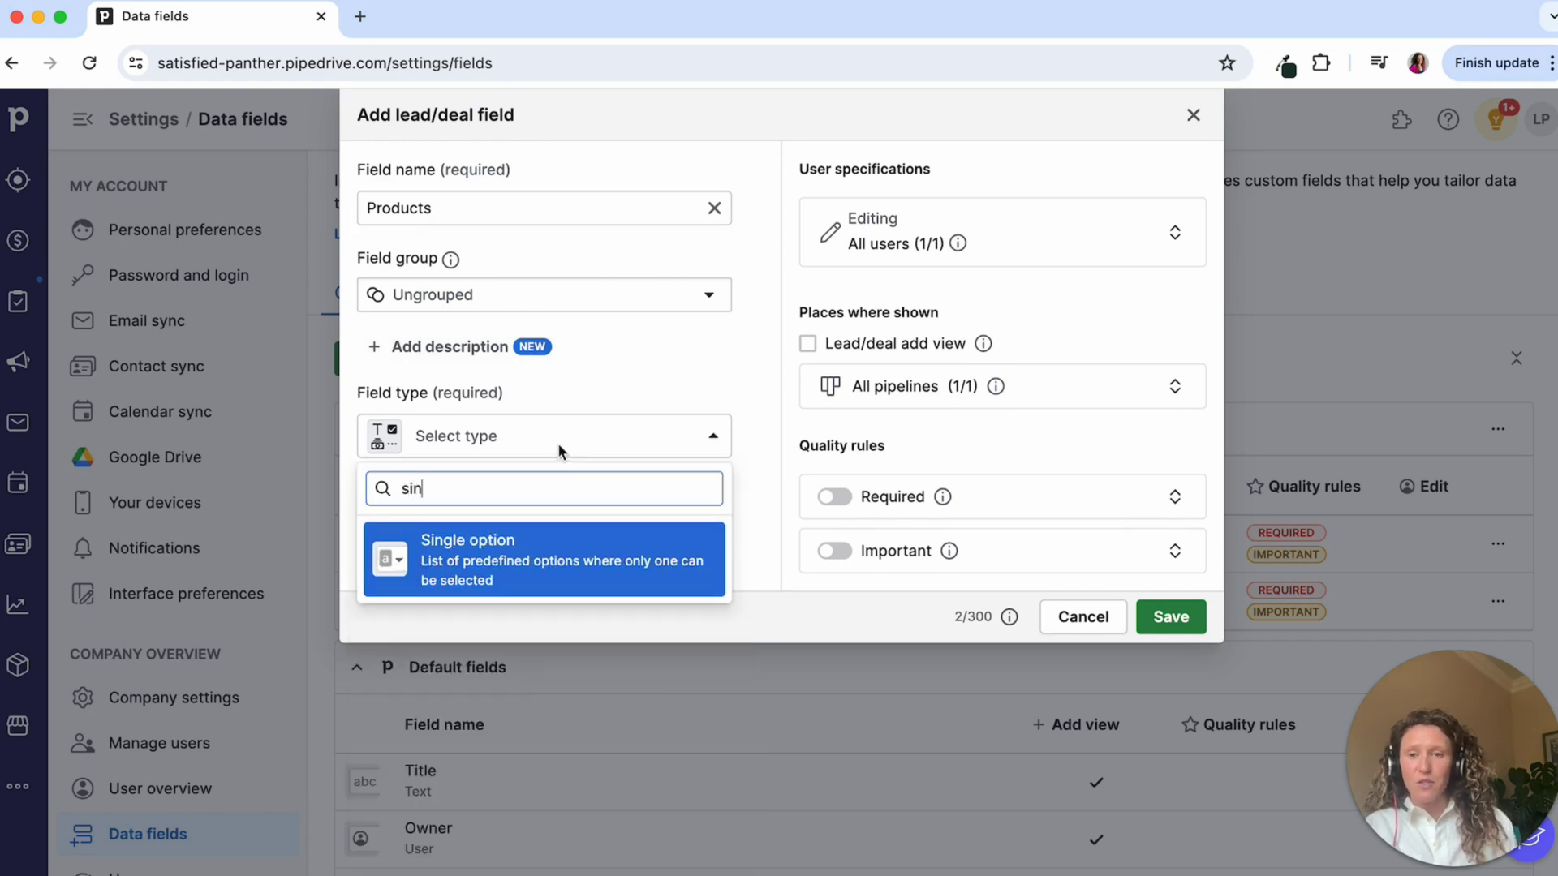
pyautogui.doubleClick(479, 484)
pyautogui.write('muls')
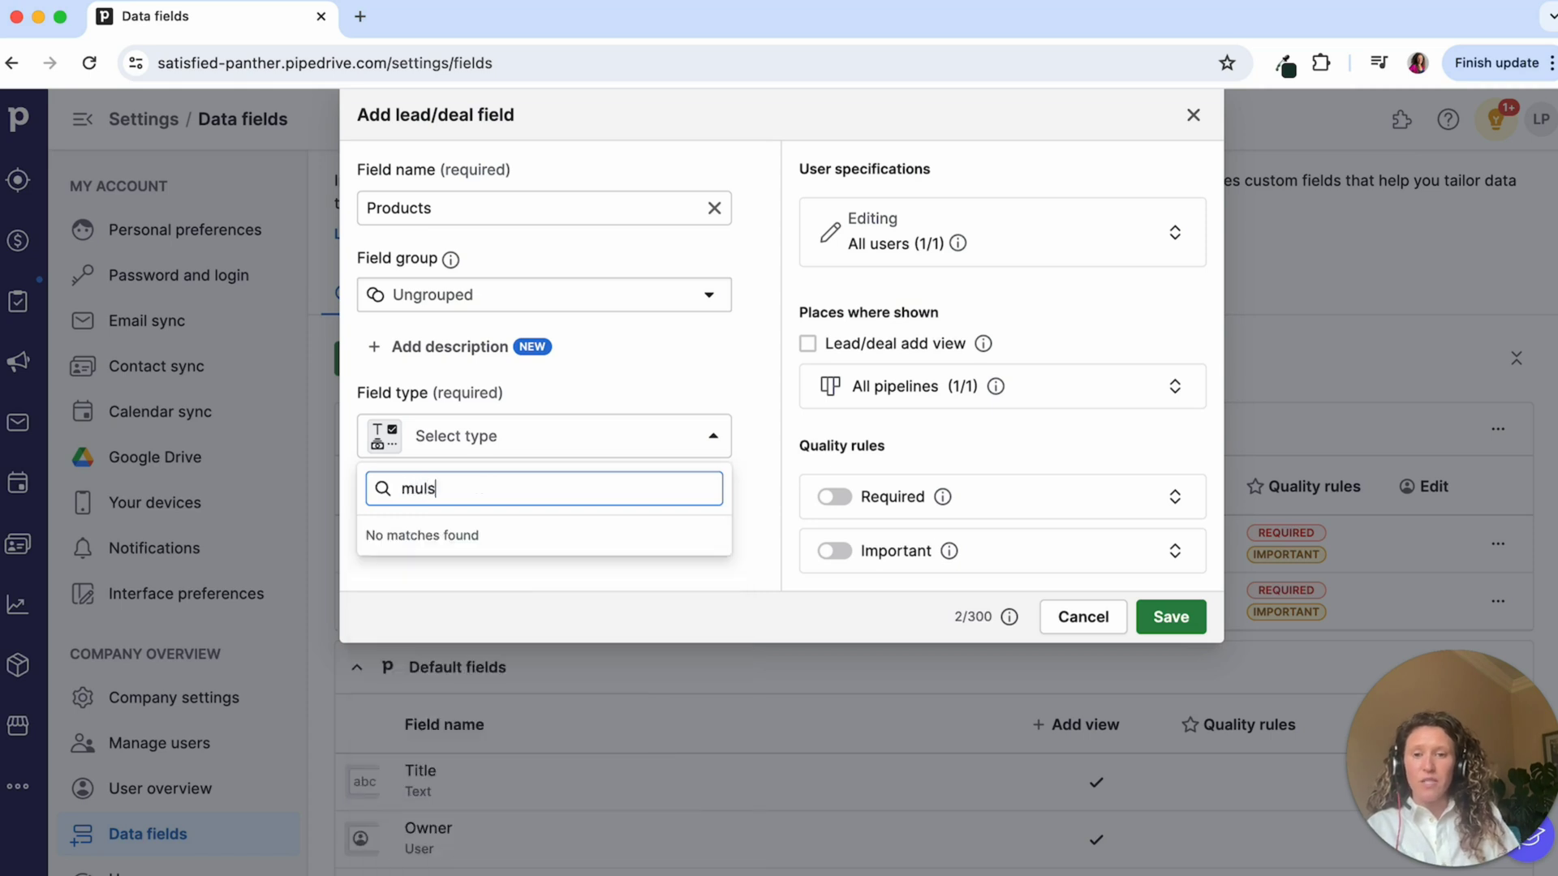
pyautogui.press('BackSpace')
pyautogui.write('t')
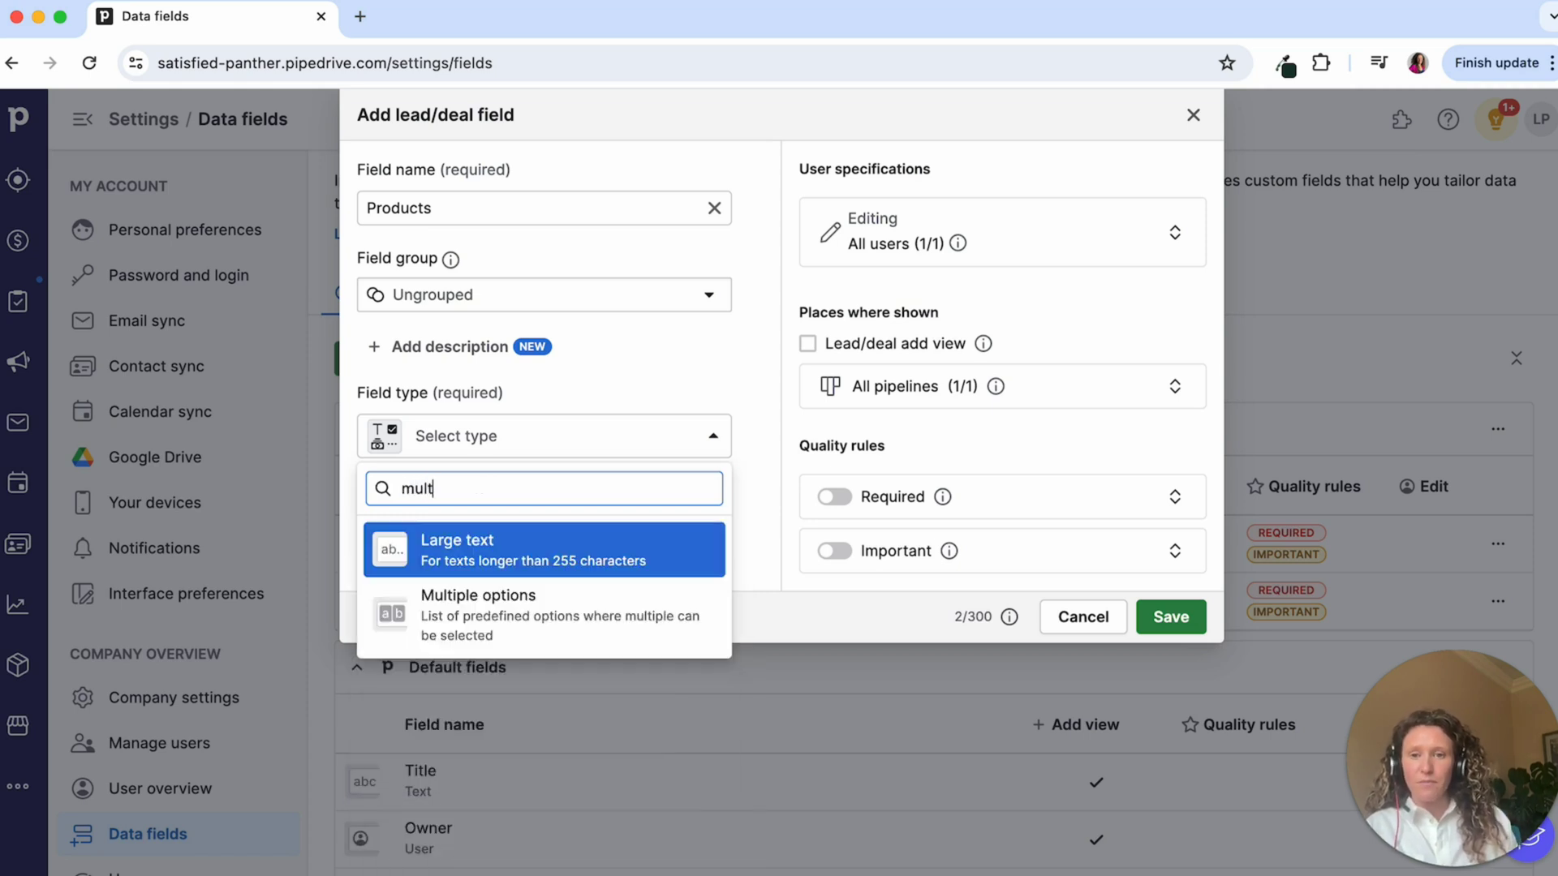
pyautogui.click(481, 626)
# Add the options Product 1, Product 2 and Product 3 to Products.
pyautogui.write('Product 1')
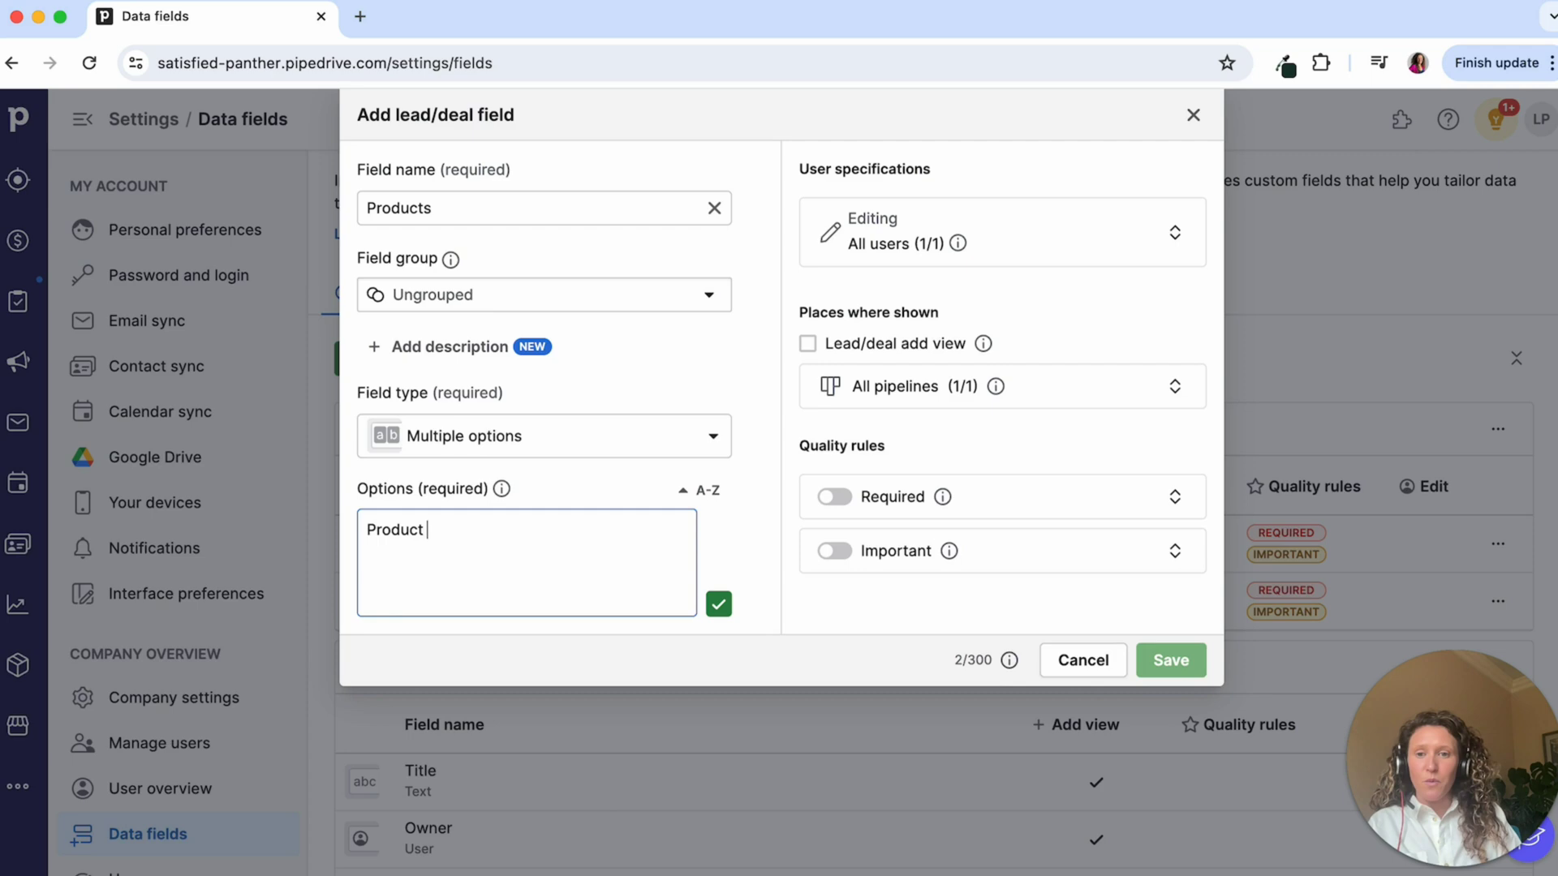
pyautogui.press('Return')
pyautogui.write('Product 2')
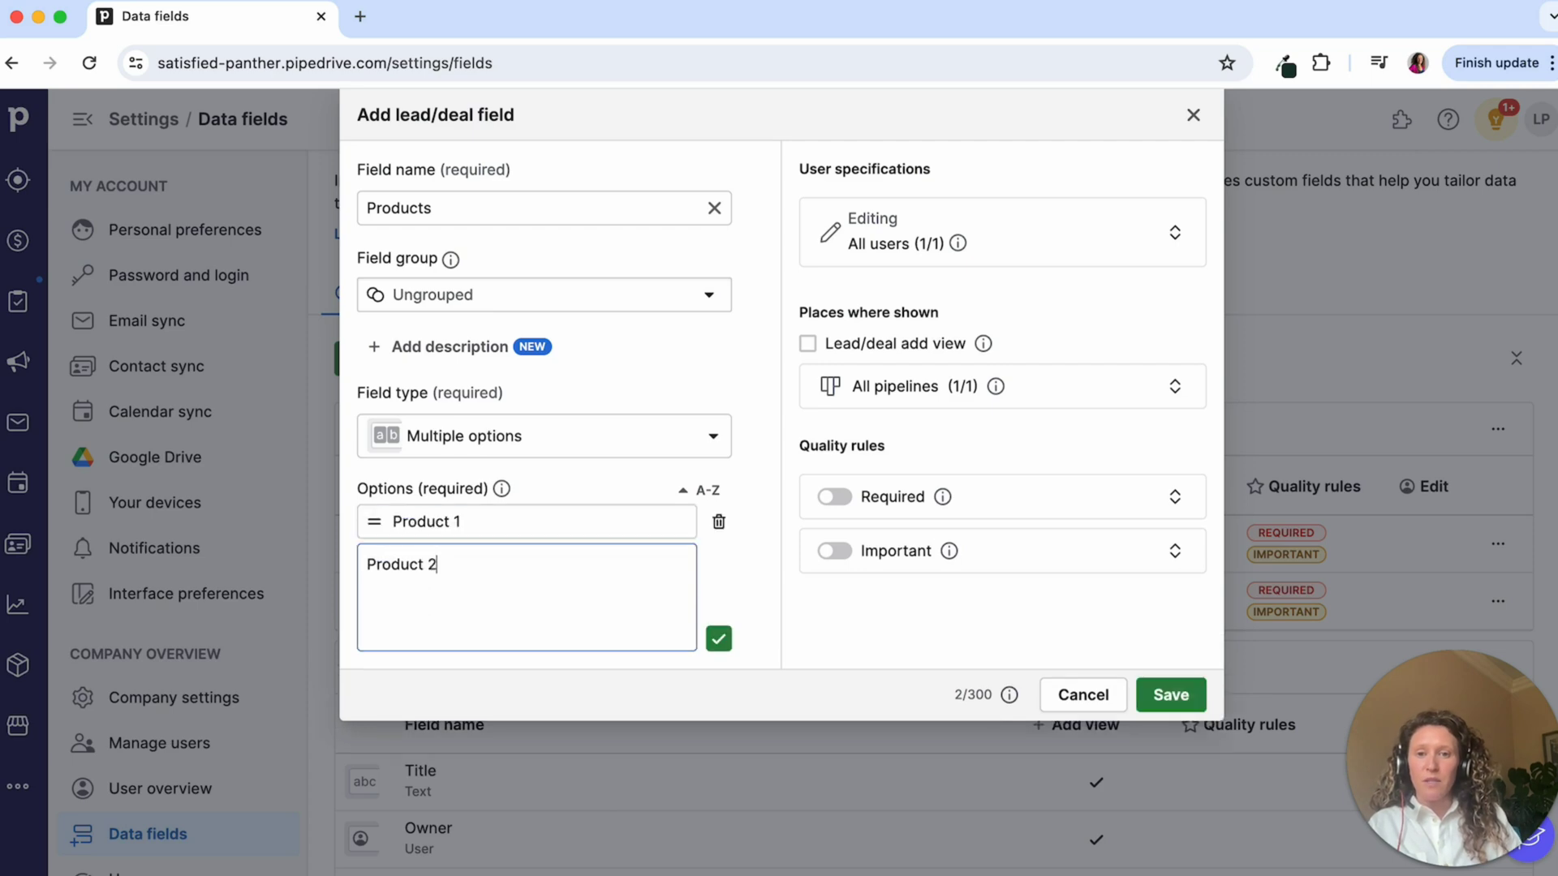
pyautogui.press('Return')
pyautogui.write('Product 3')
pyautogui.press('Return')
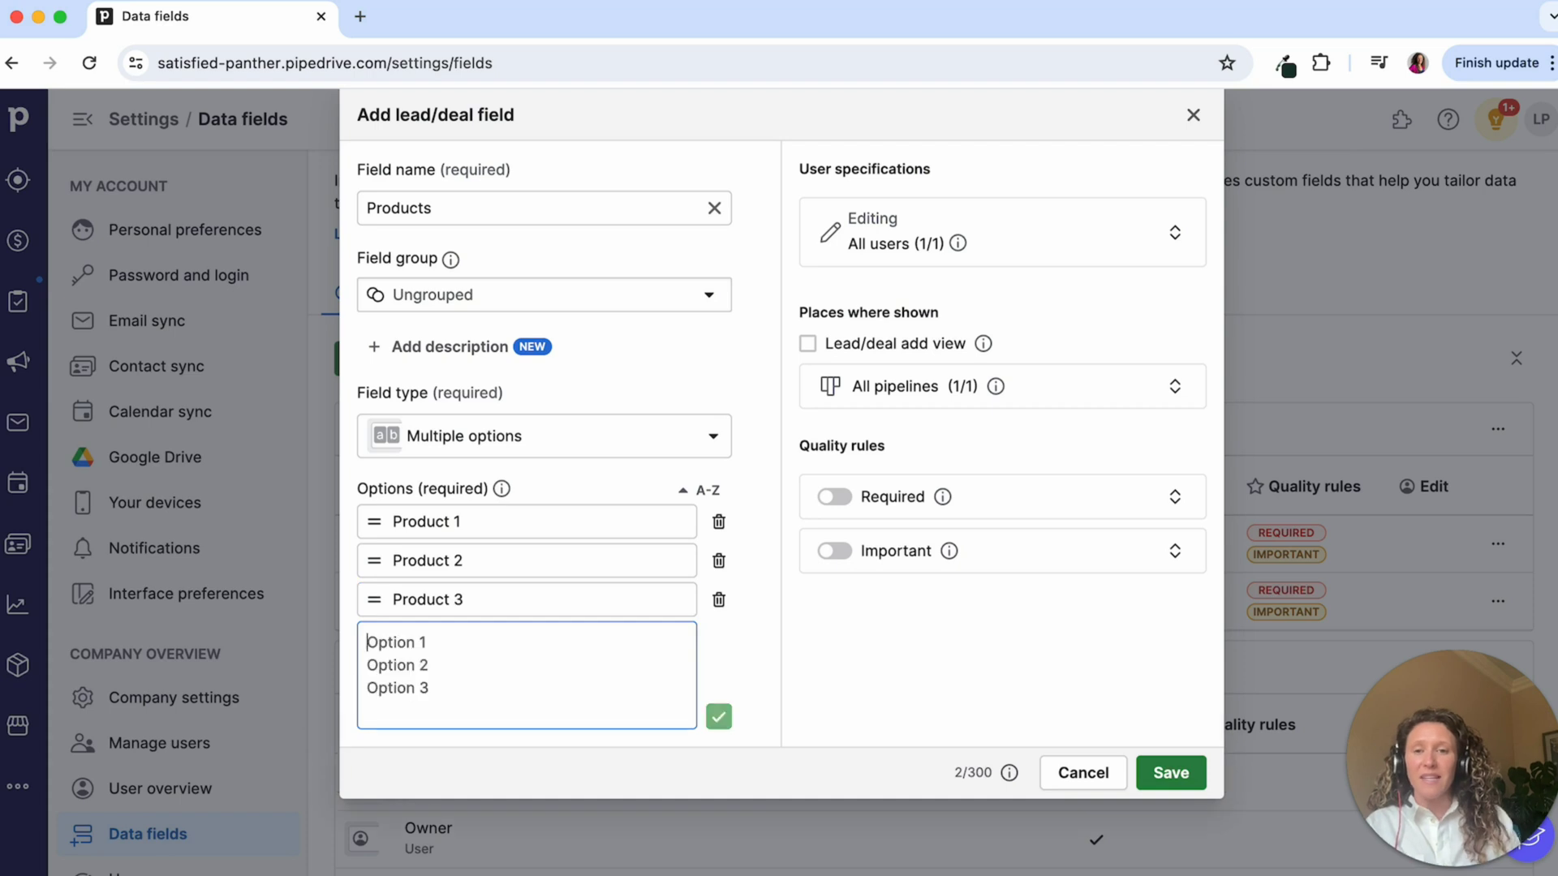
pyautogui.click(988, 653)
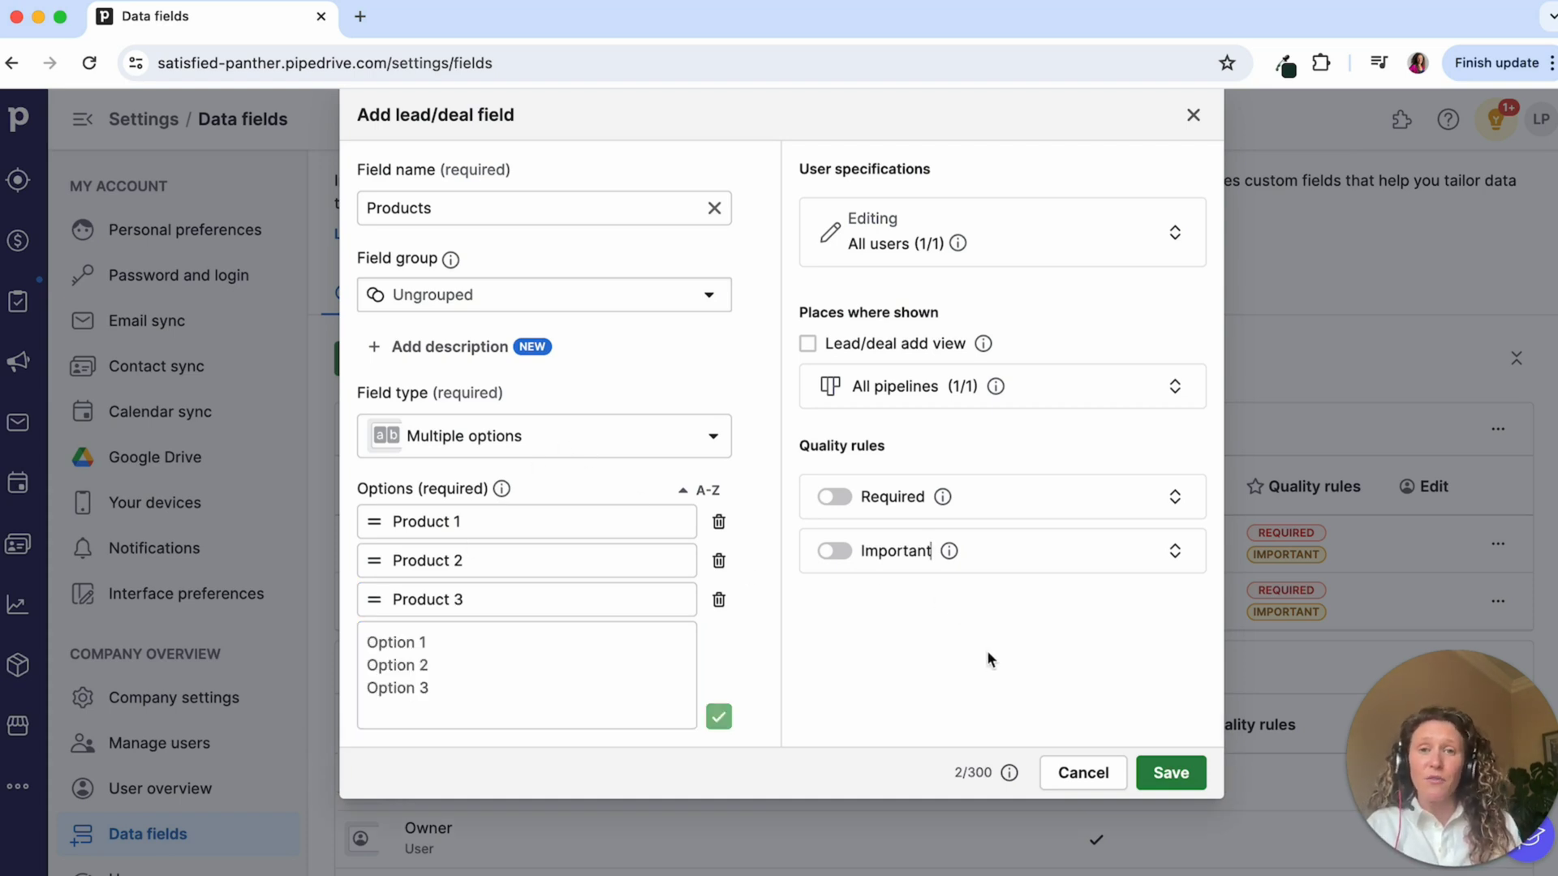
# Save Products as important in all pipelines and stages, then return to the Deals board.
pyautogui.click(834, 551)
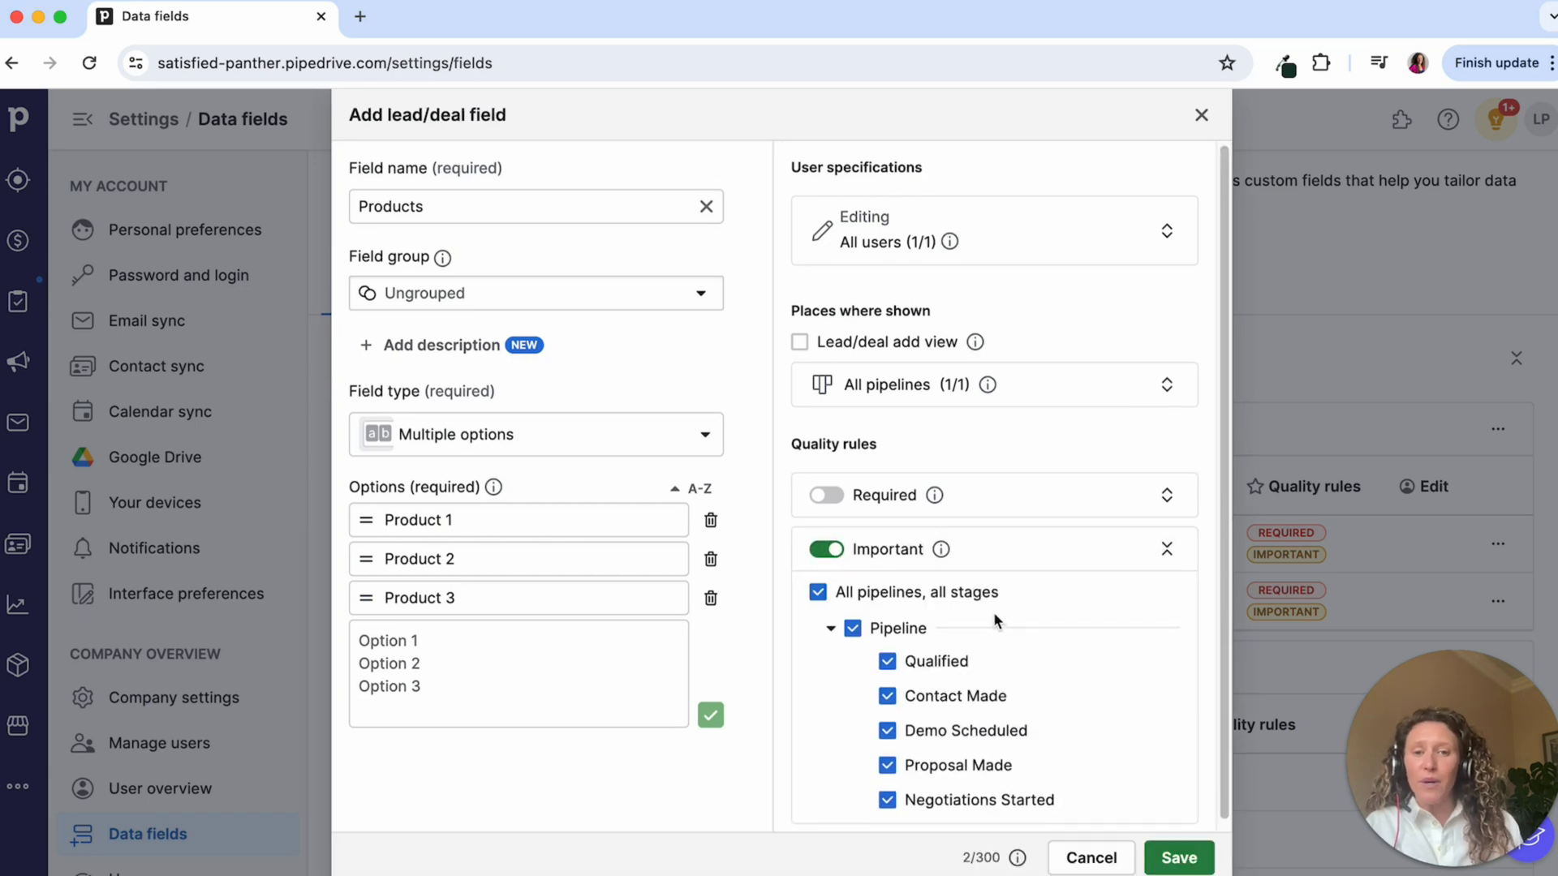
pyautogui.scroll(-1, 993, 611)
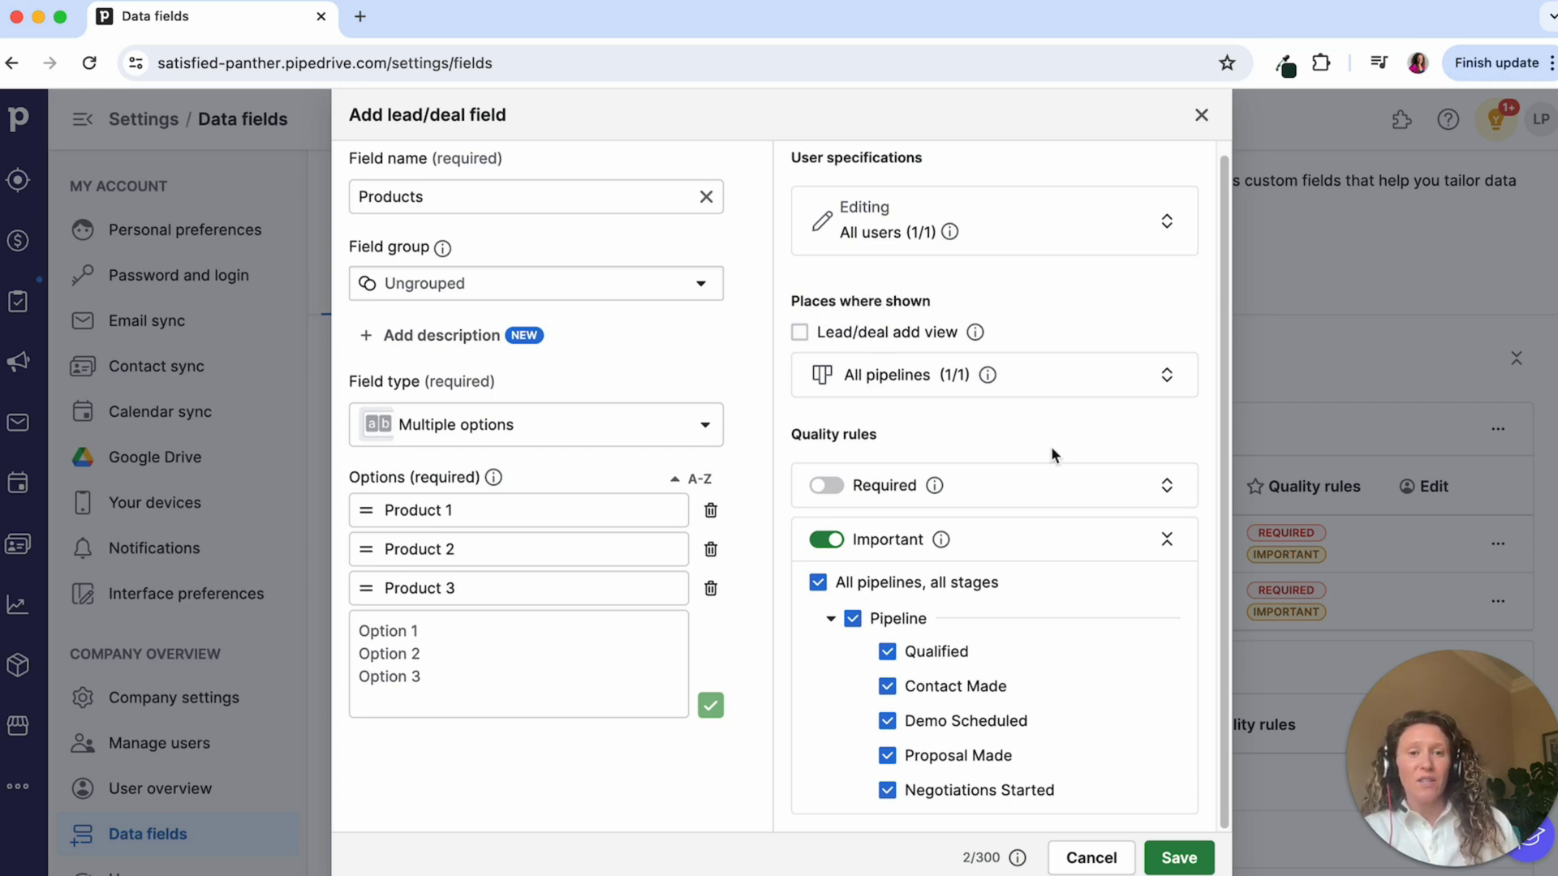
pyautogui.click(1177, 857)
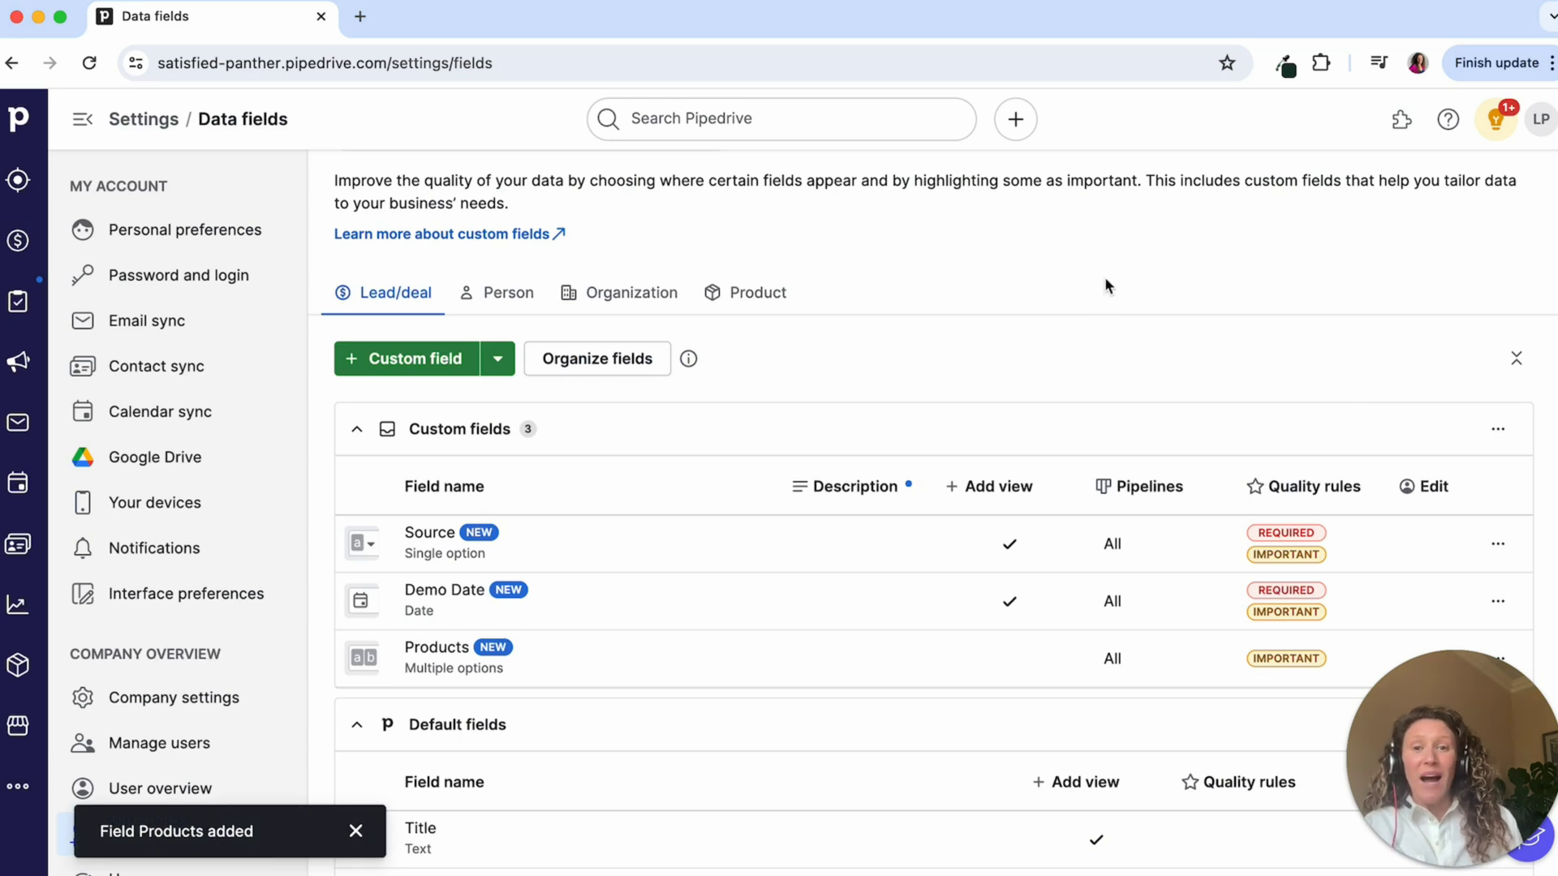
pyautogui.click(17, 240)
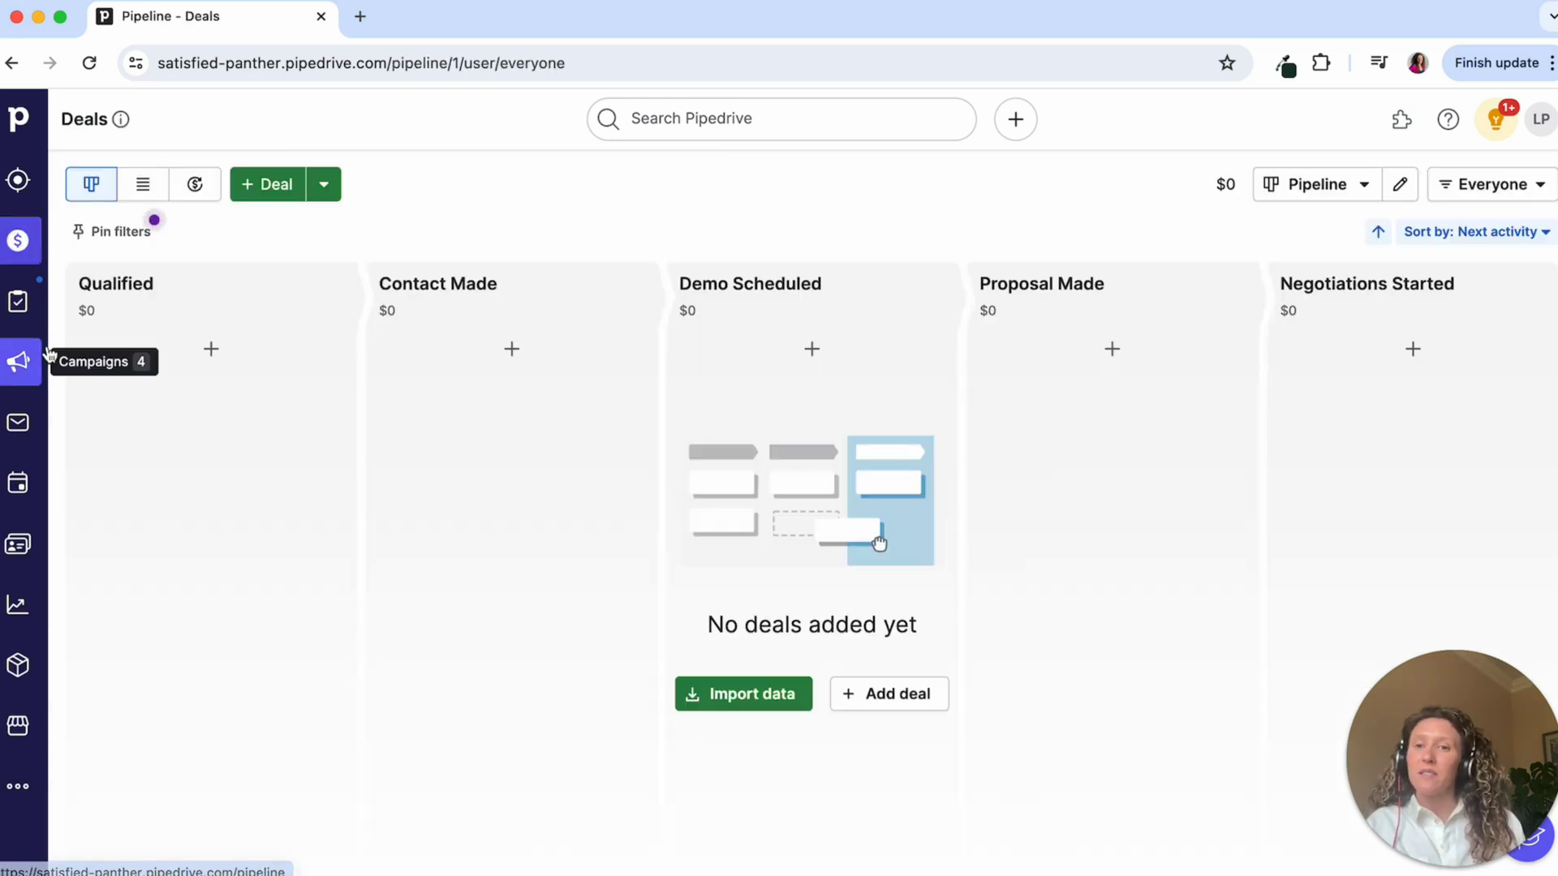
# Reload the Deals page, open the Add deal form, and add new contact 'Demo Person'.
pyautogui.click(273, 185)
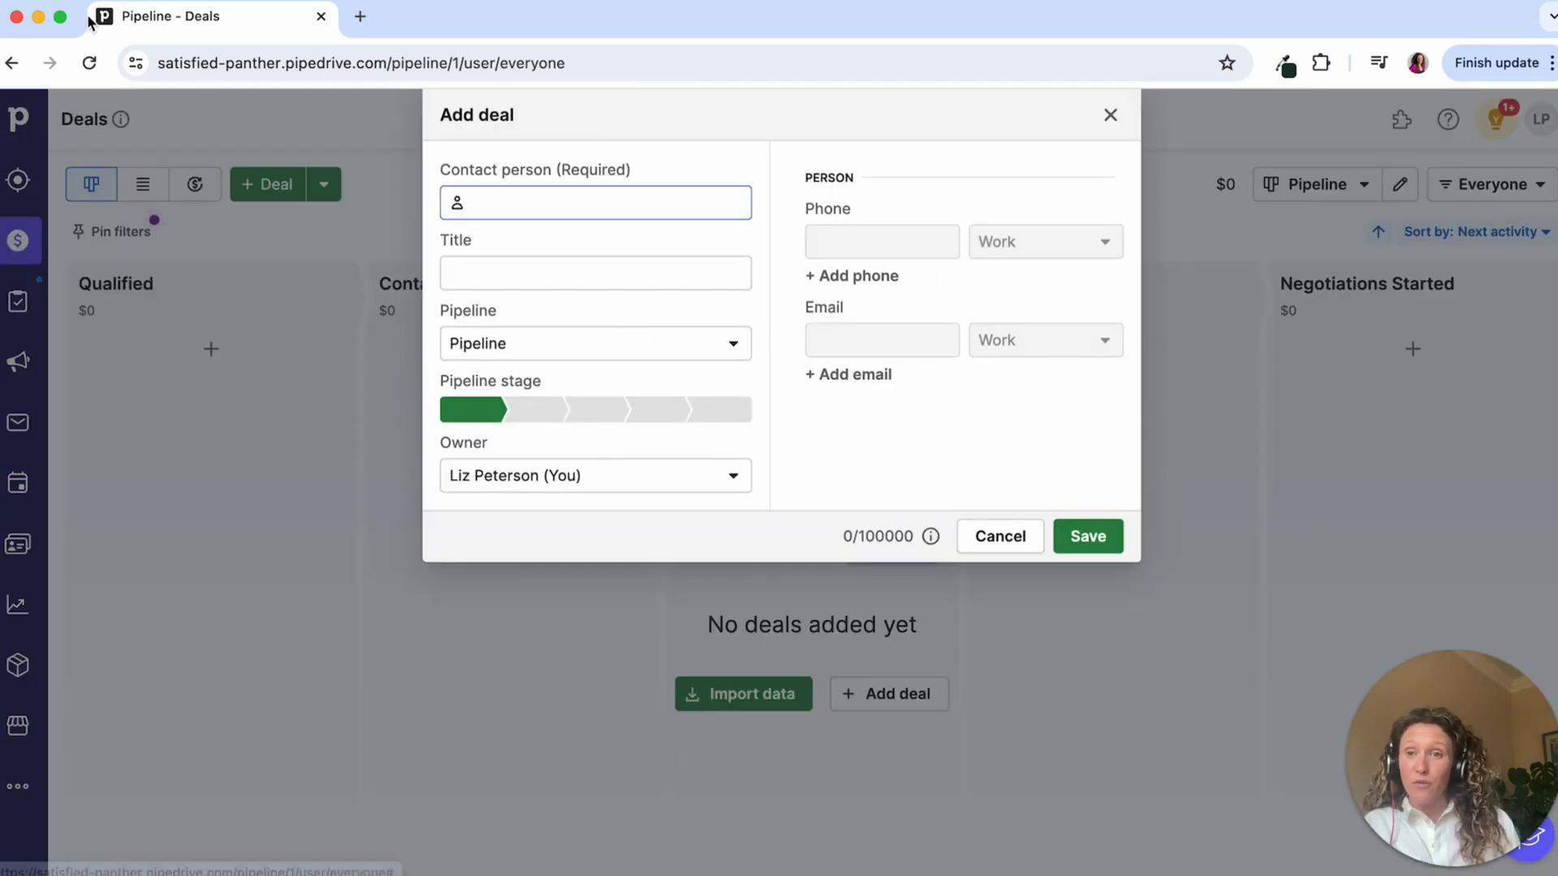
pyautogui.click(90, 63)
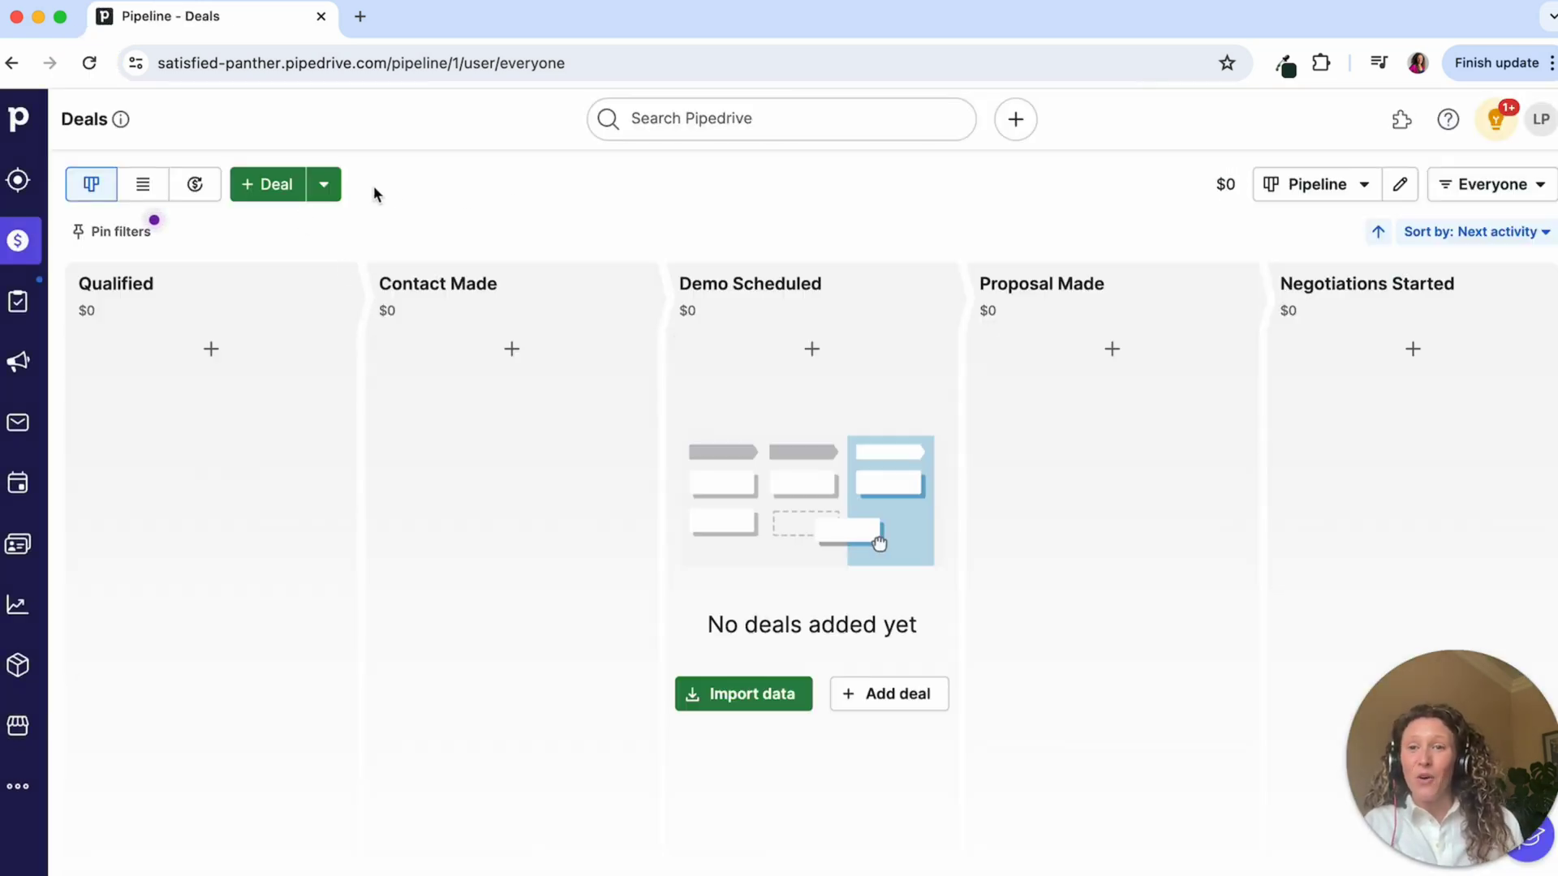
pyautogui.click(279, 181)
pyautogui.click(557, 202)
pyautogui.write('T')
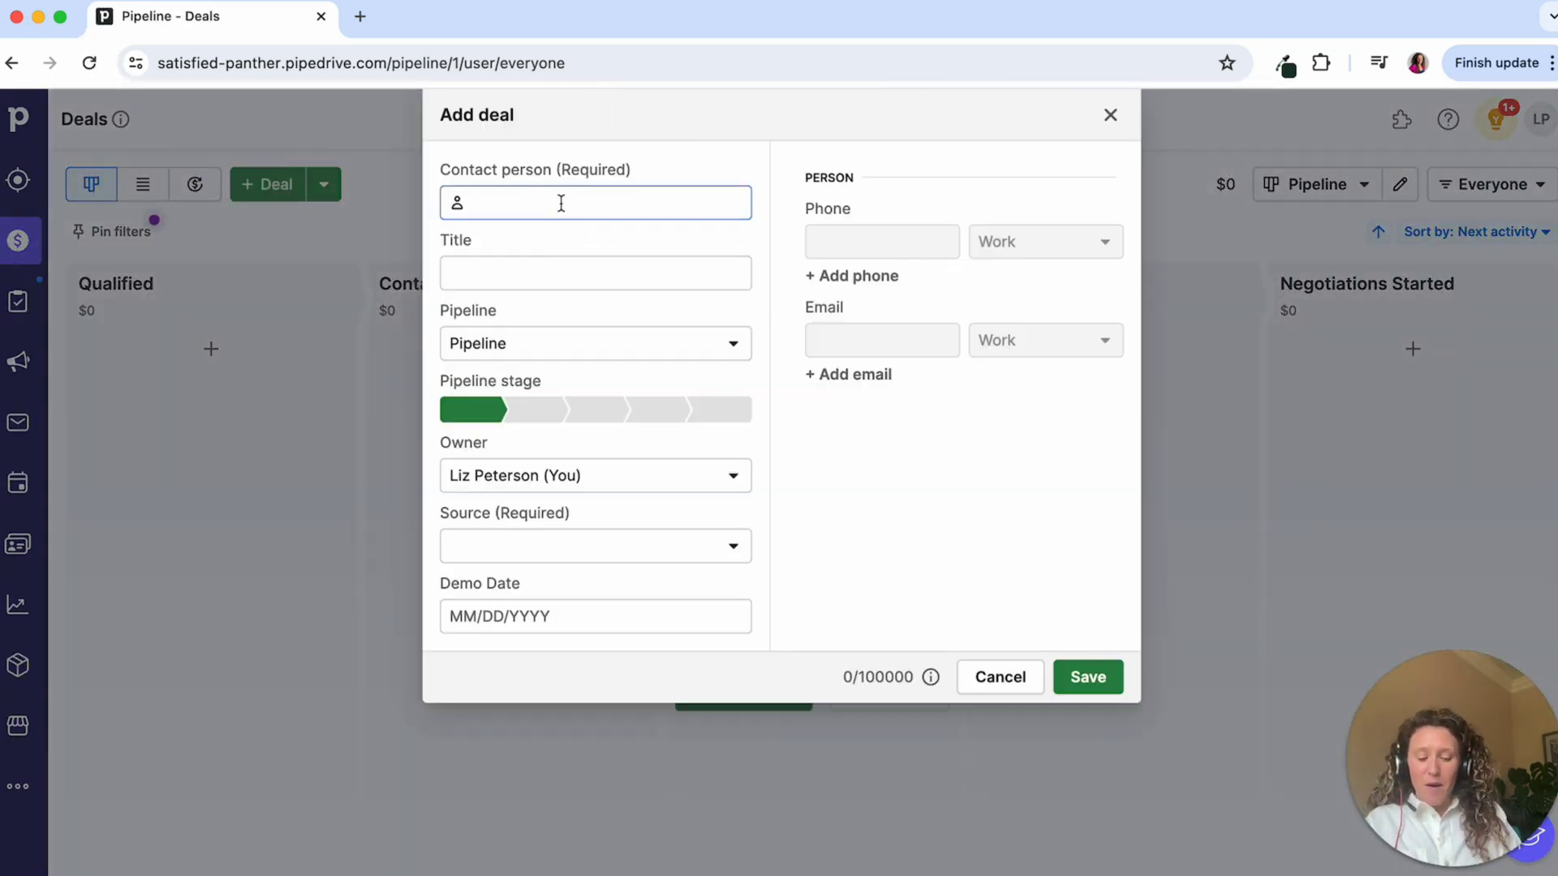
pyautogui.press('BackSpace')
pyautogui.write('Demo Person')
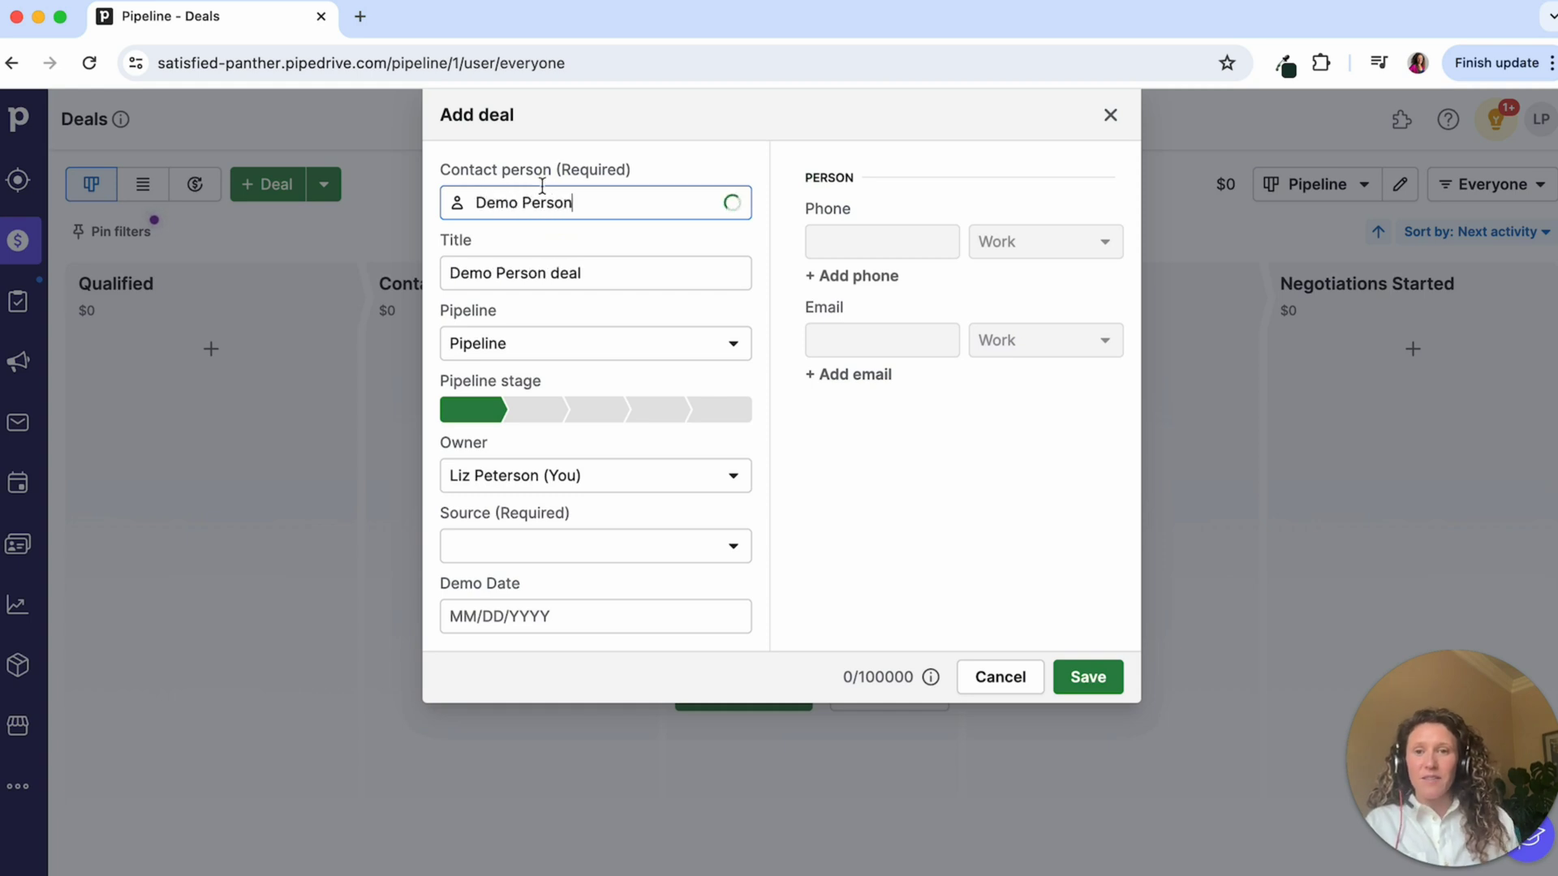
pyautogui.click(812, 199)
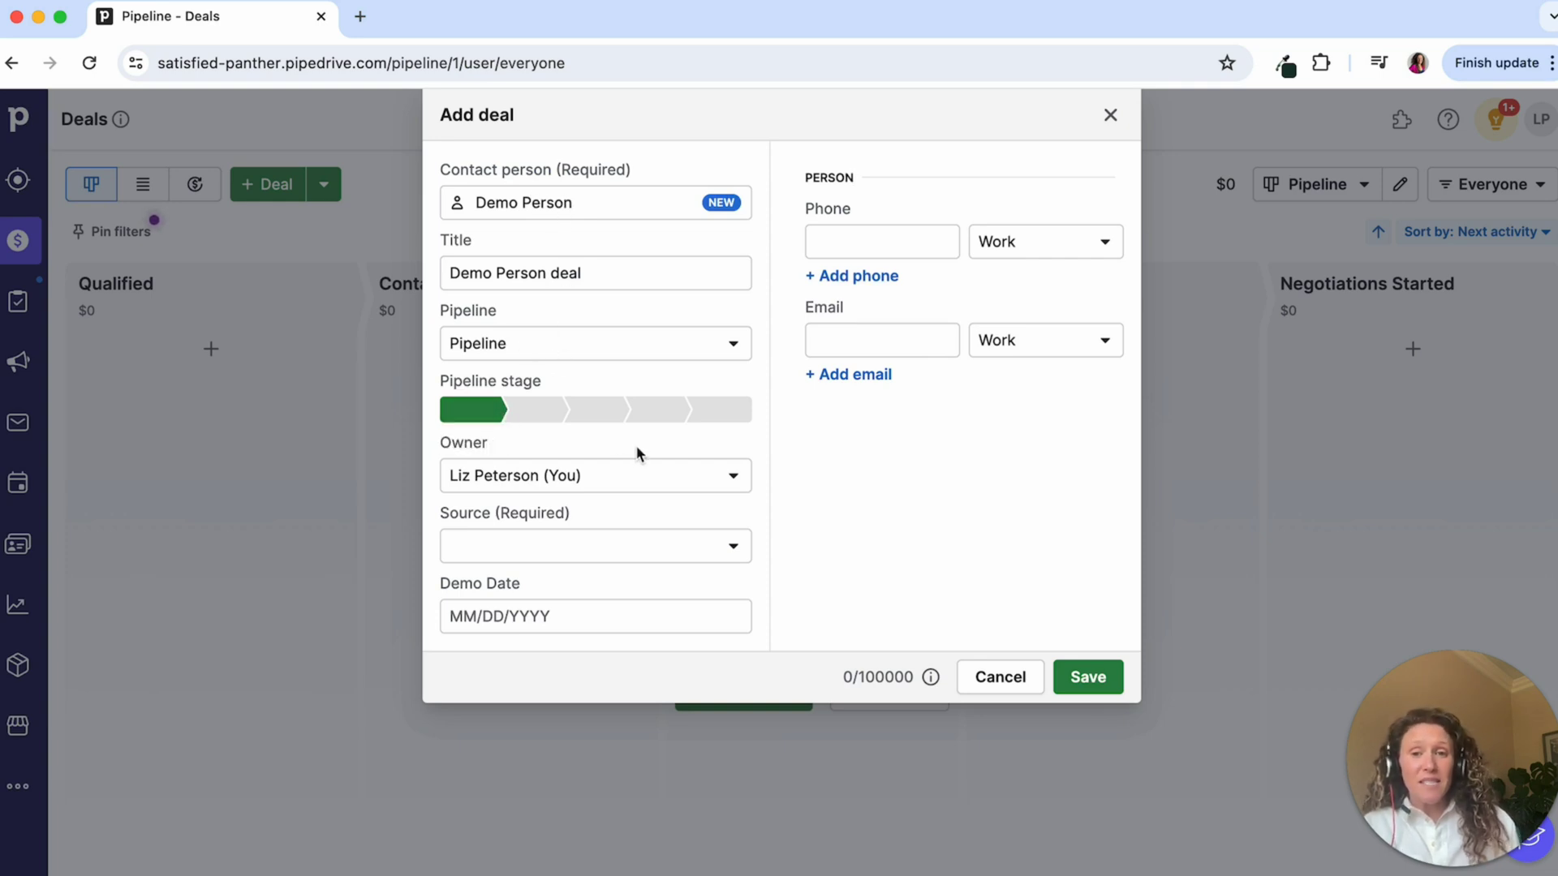
# After a failed save without Source, set Source to Website and save the deal.
pyautogui.click(587, 564)
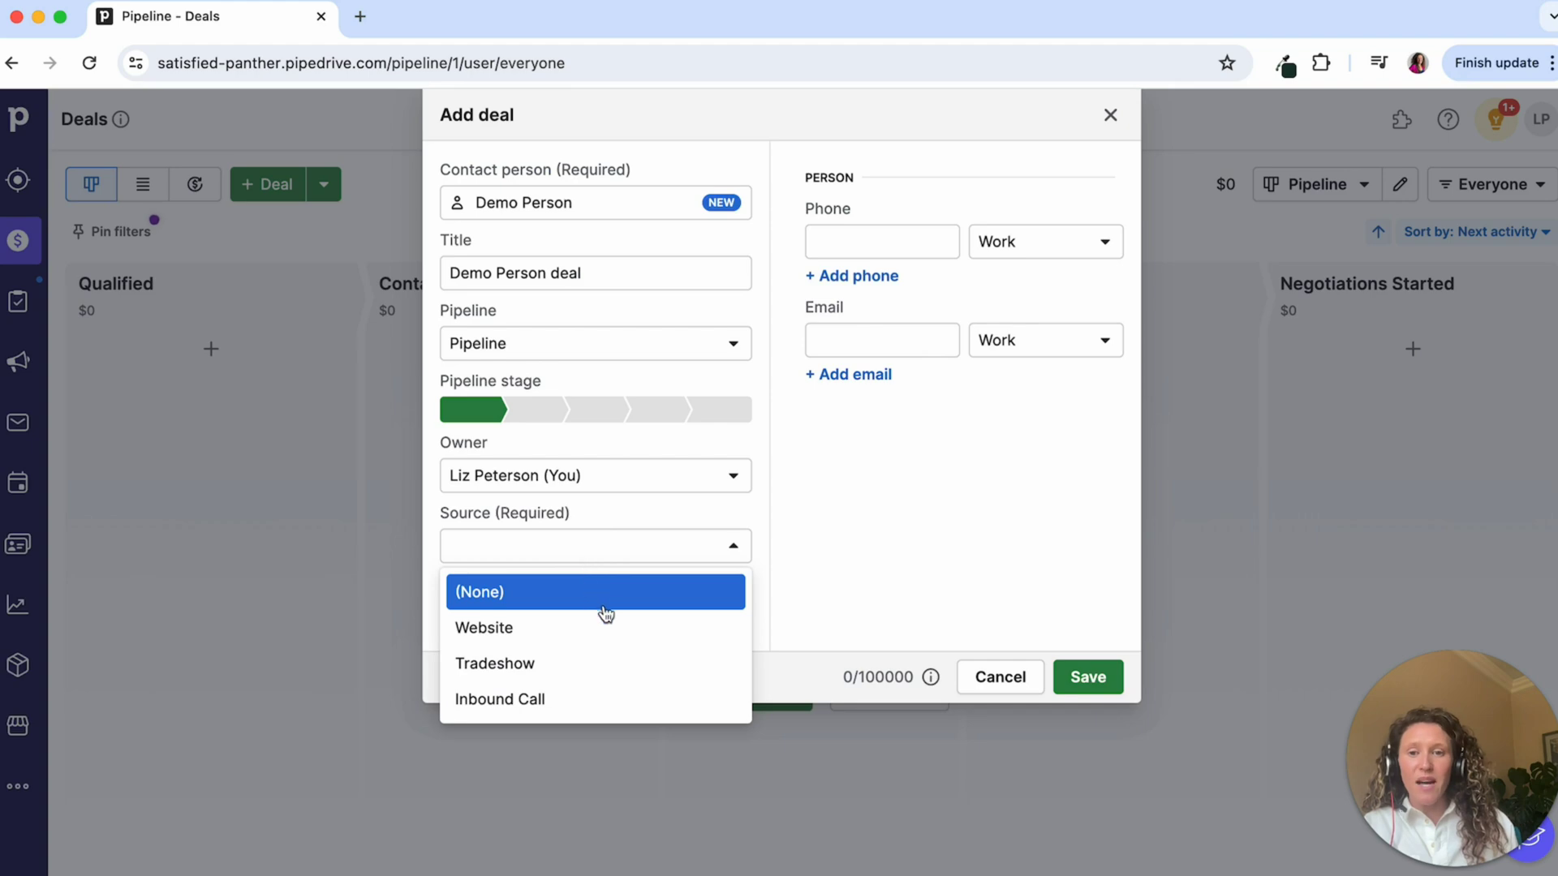
pyautogui.click(782, 529)
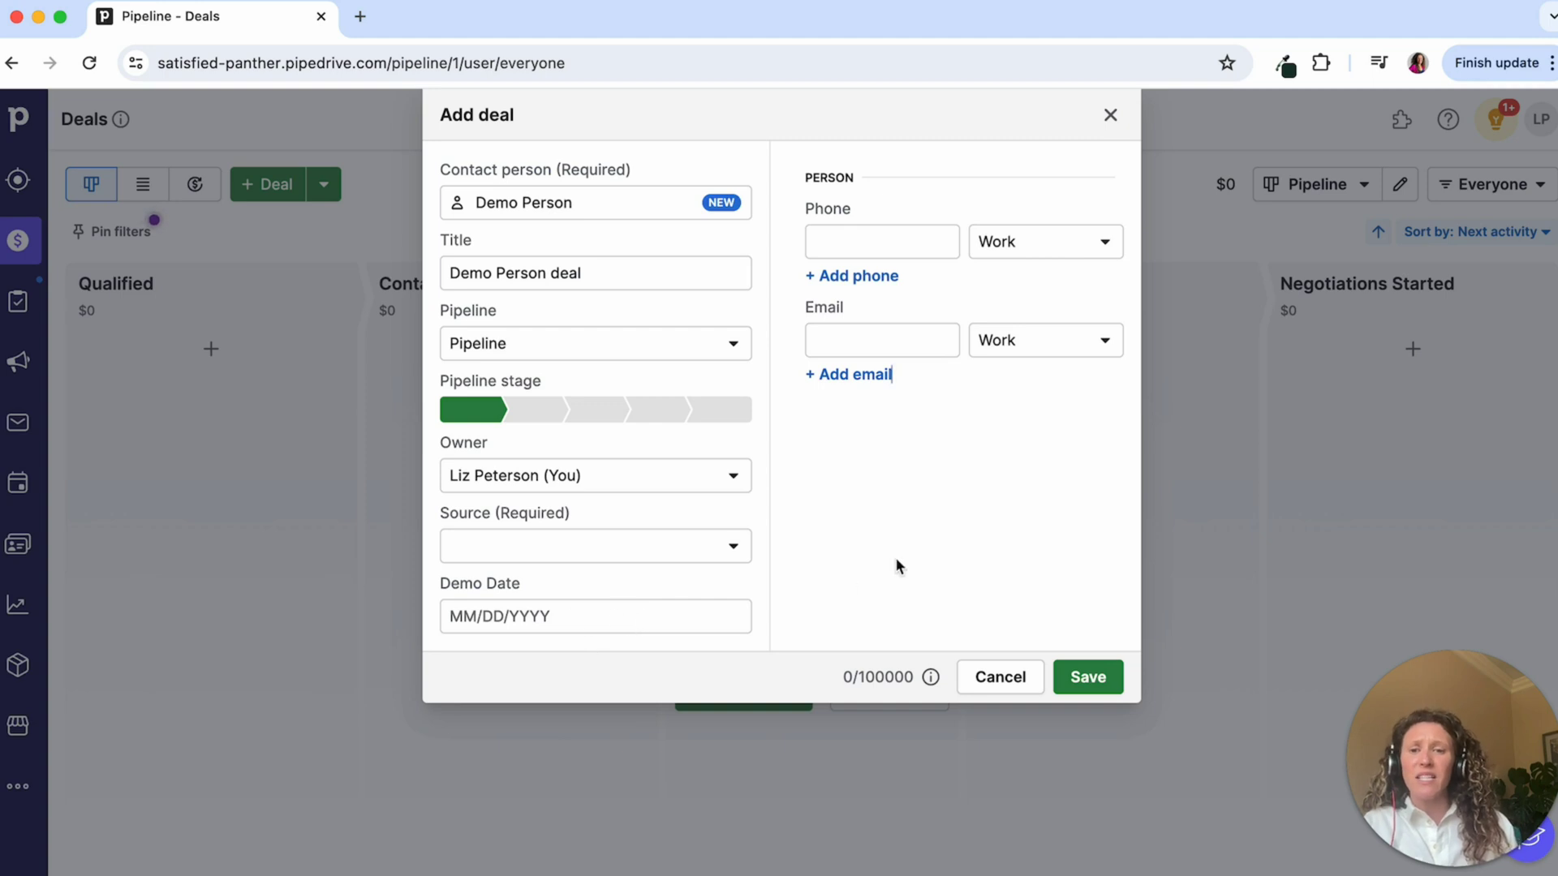
pyautogui.click(1087, 677)
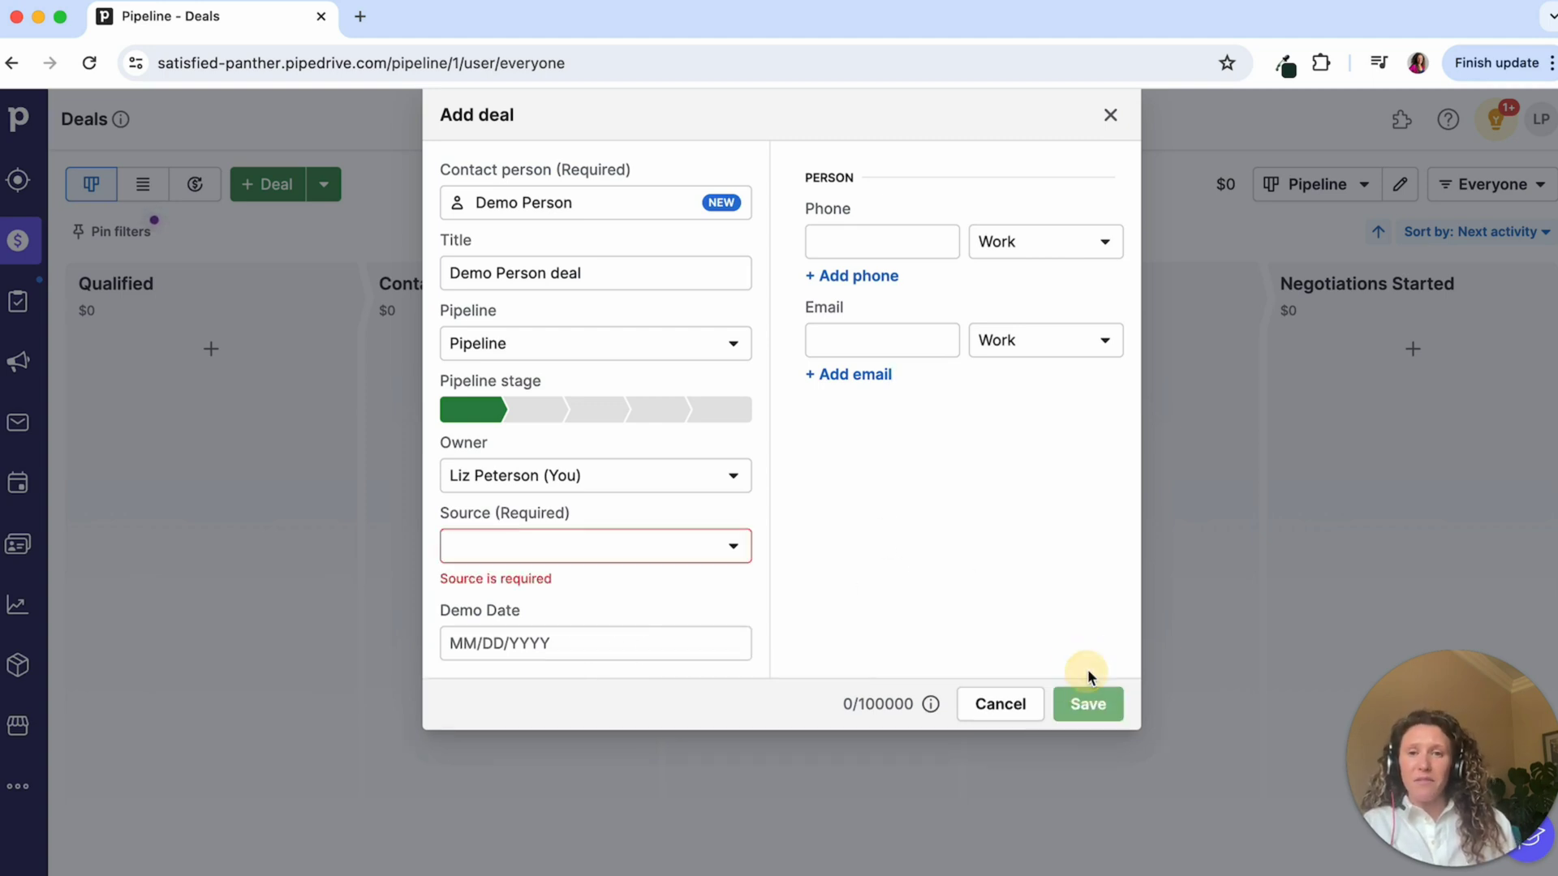
pyautogui.click(494, 554)
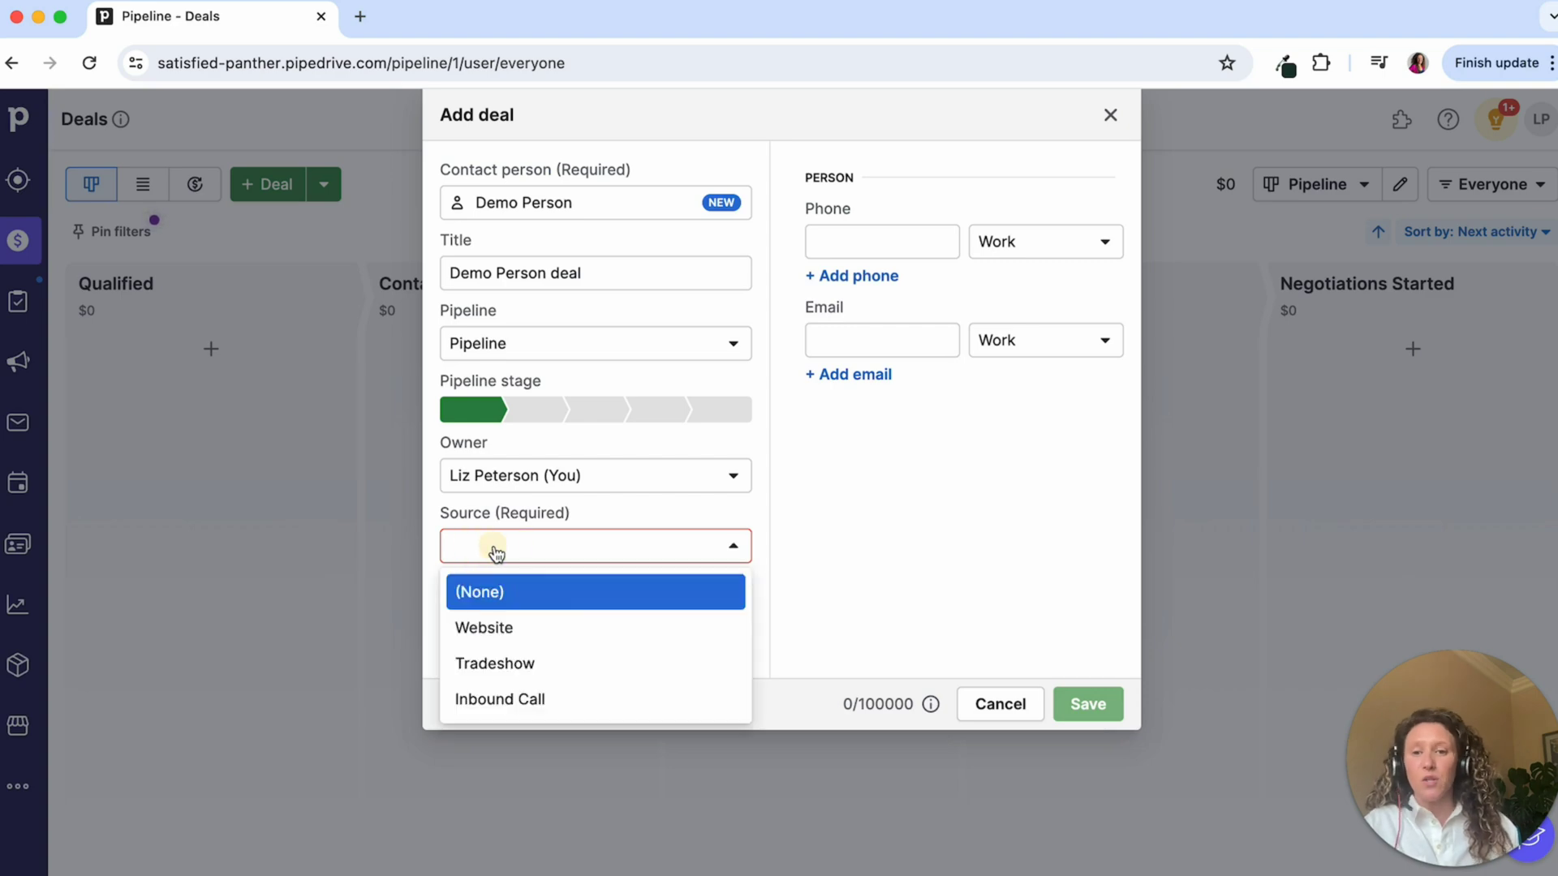
pyautogui.click(577, 632)
pyautogui.click(1087, 686)
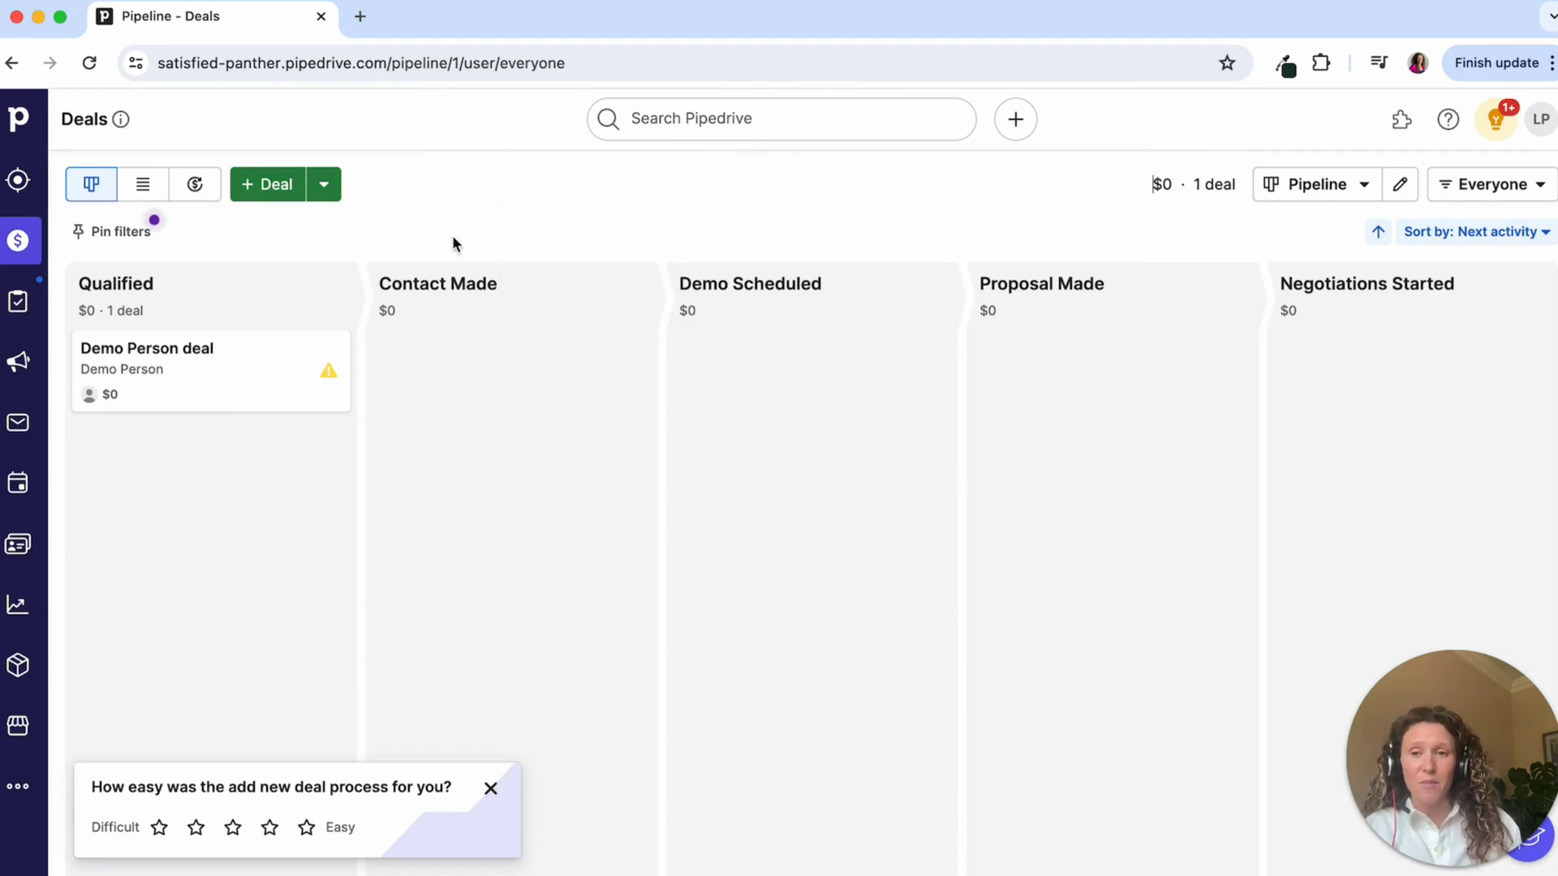
# Open the Demo Person deal, dismiss the survey, and review its Please fill and Details sidebar.
pyautogui.click(261, 381)
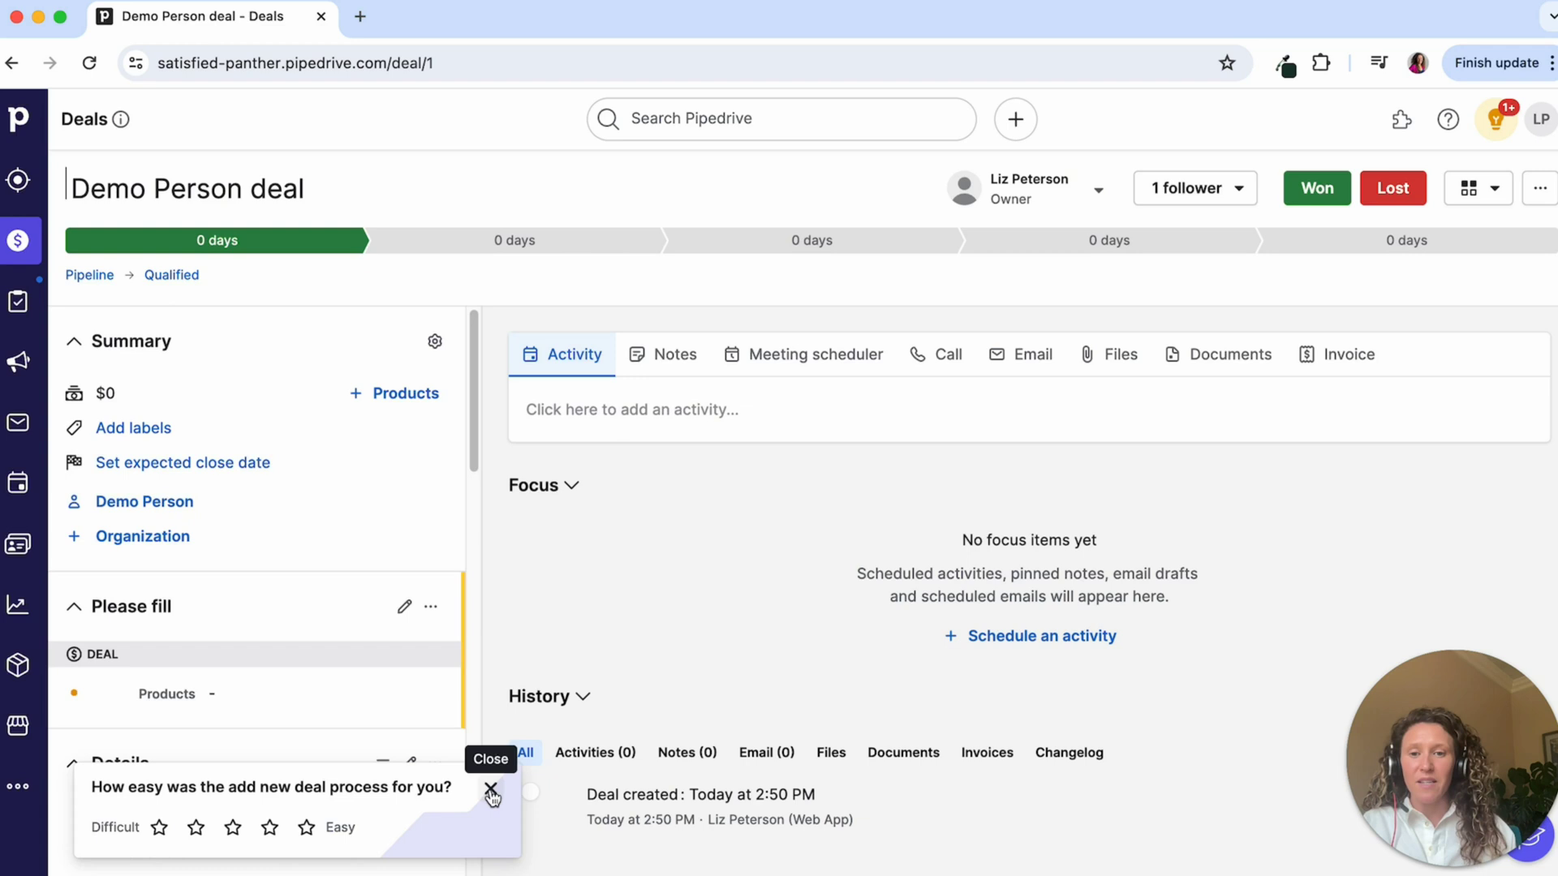
pyautogui.click(490, 787)
pyautogui.scroll(-3, 275, 430)
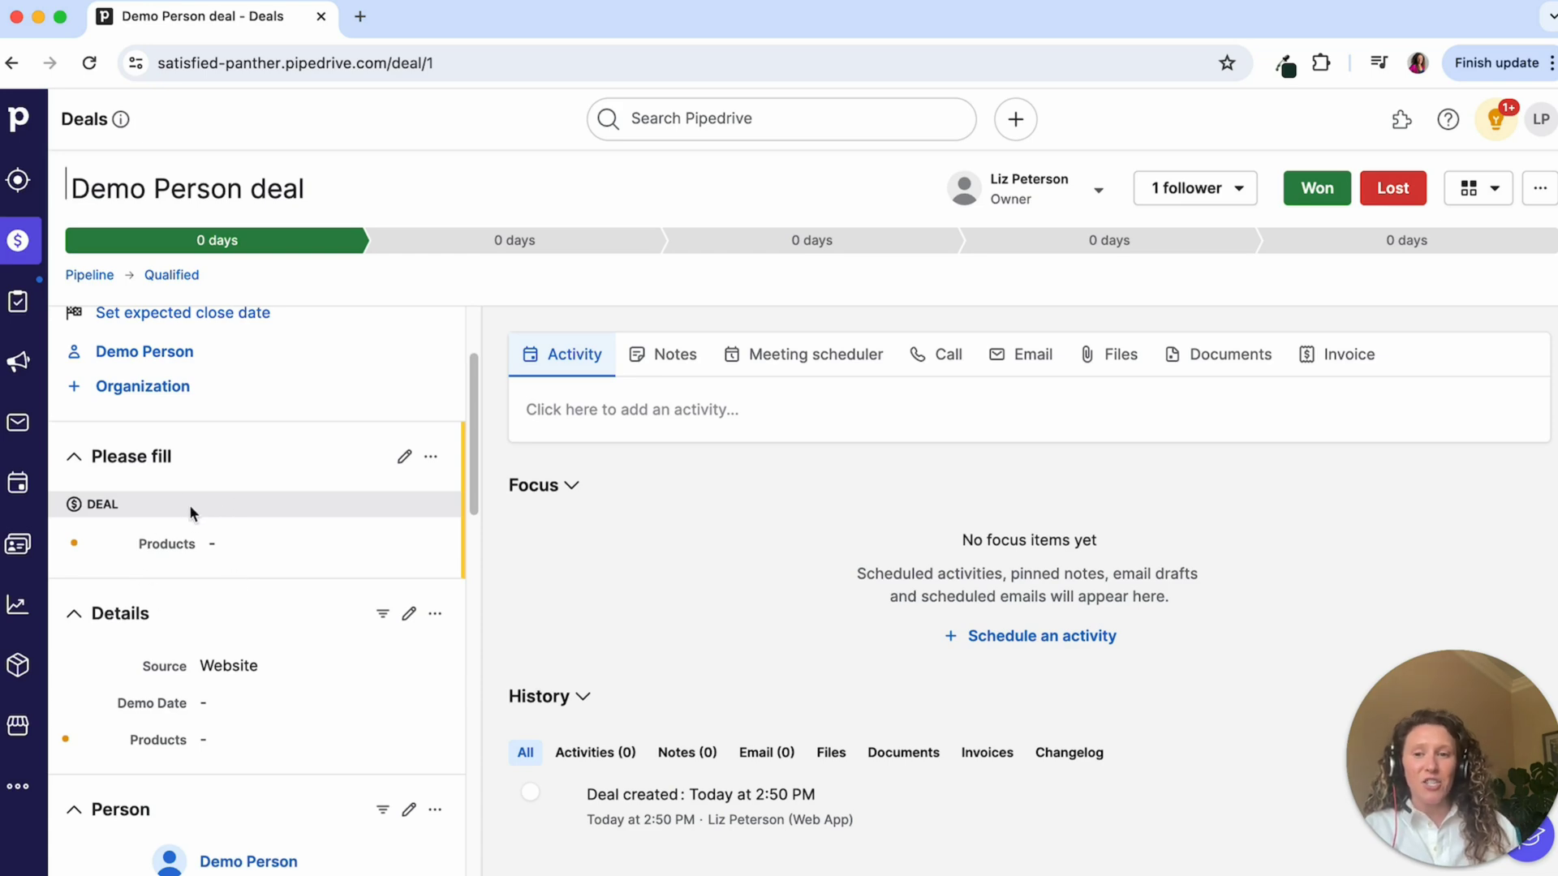
pyautogui.scroll(-3, 292, 434)
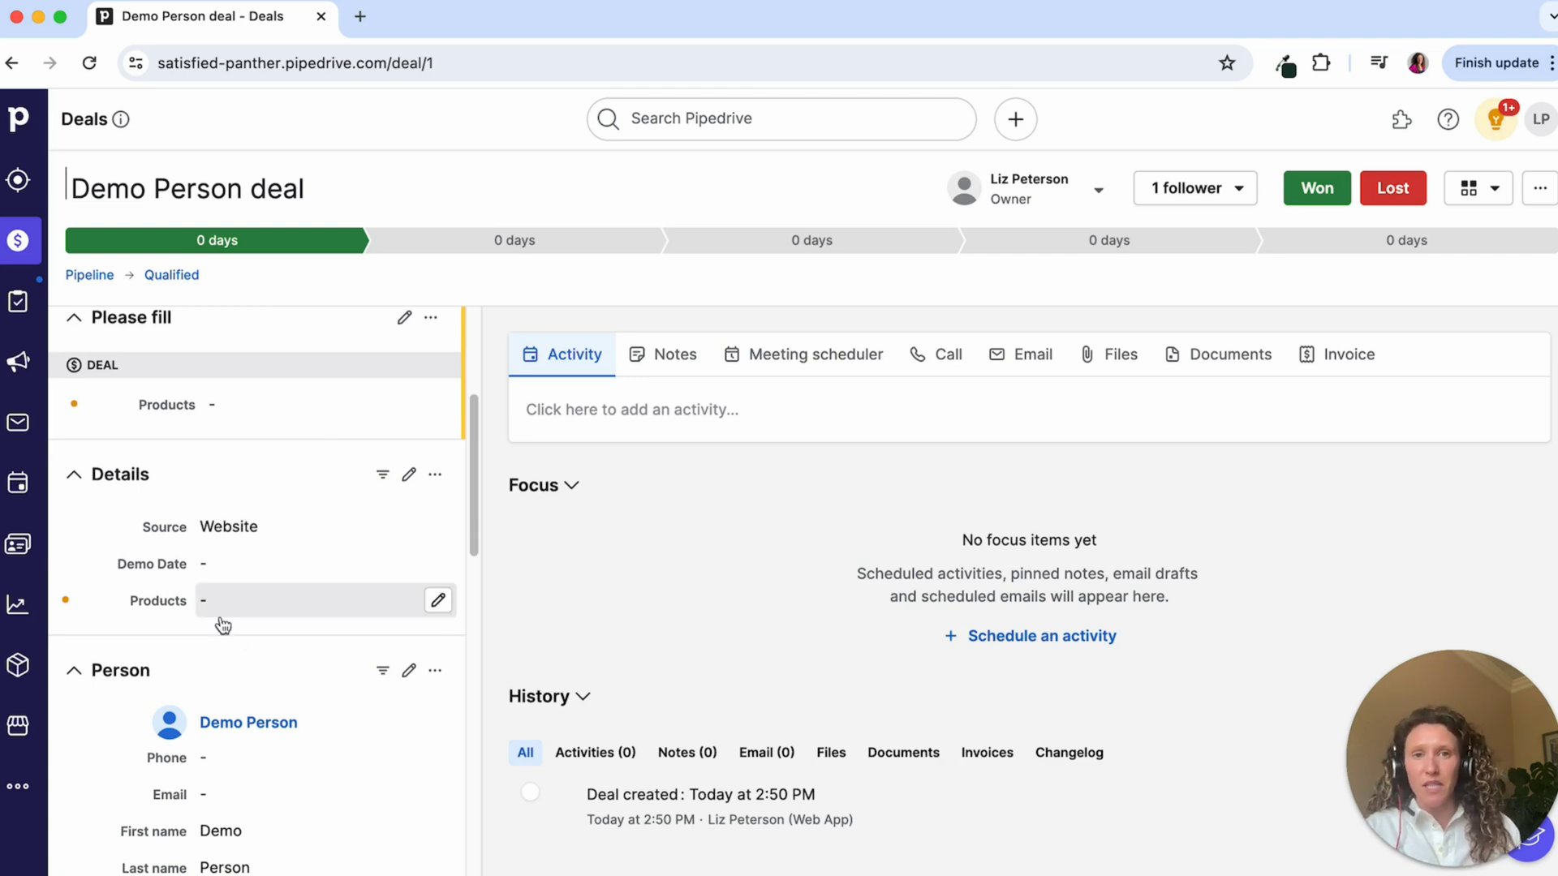
pyautogui.scroll(2, 243, 592)
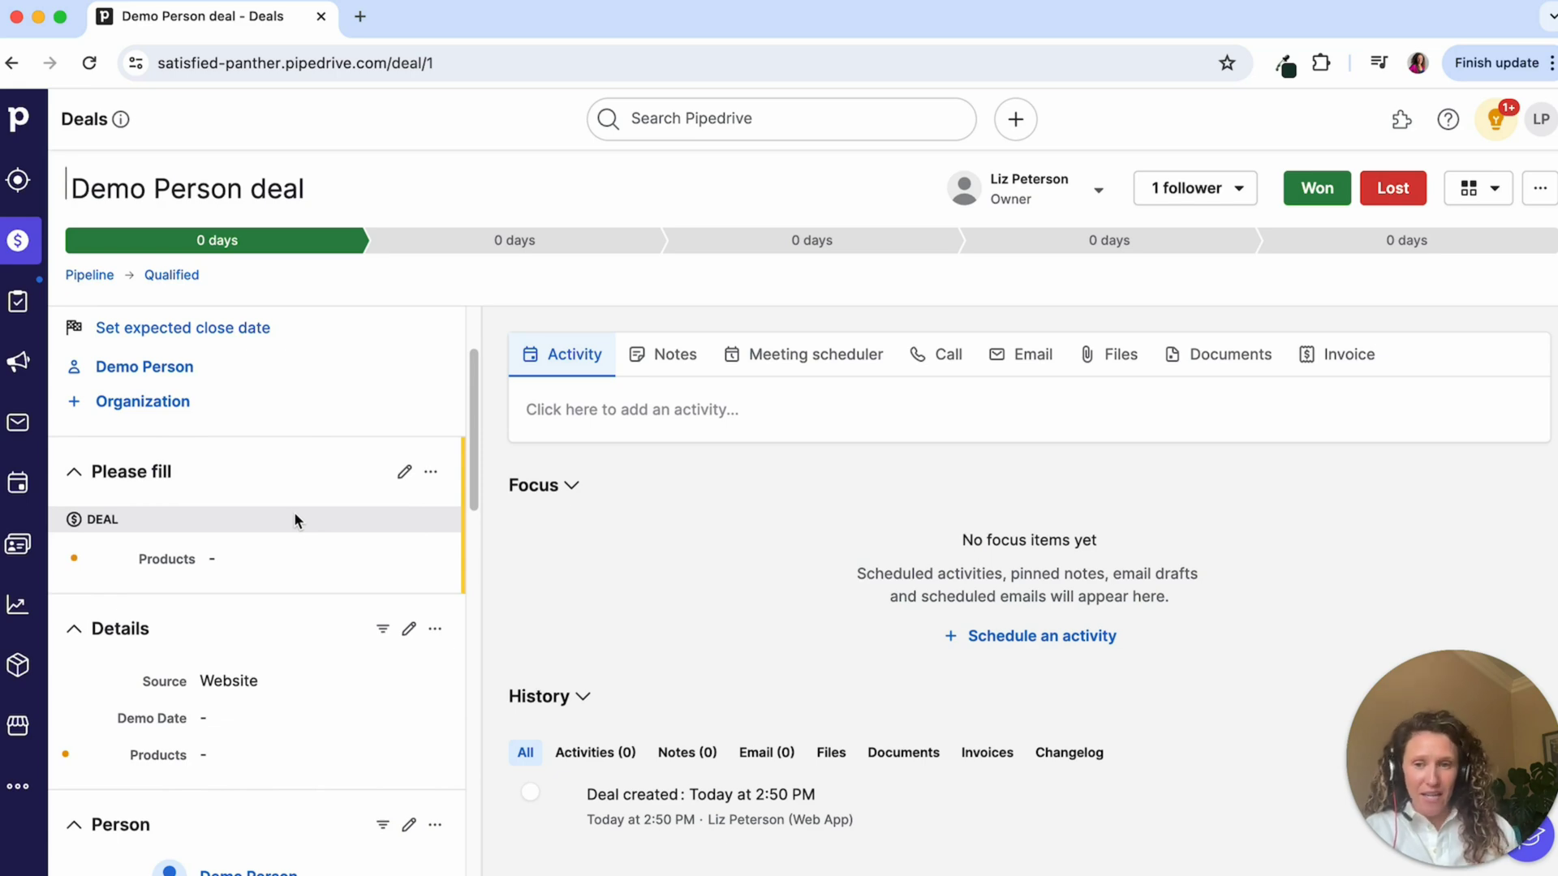
# Move the deal to Contact Made, then try Demo Scheduled and cancel the required-fields prompt.
pyautogui.click(511, 243)
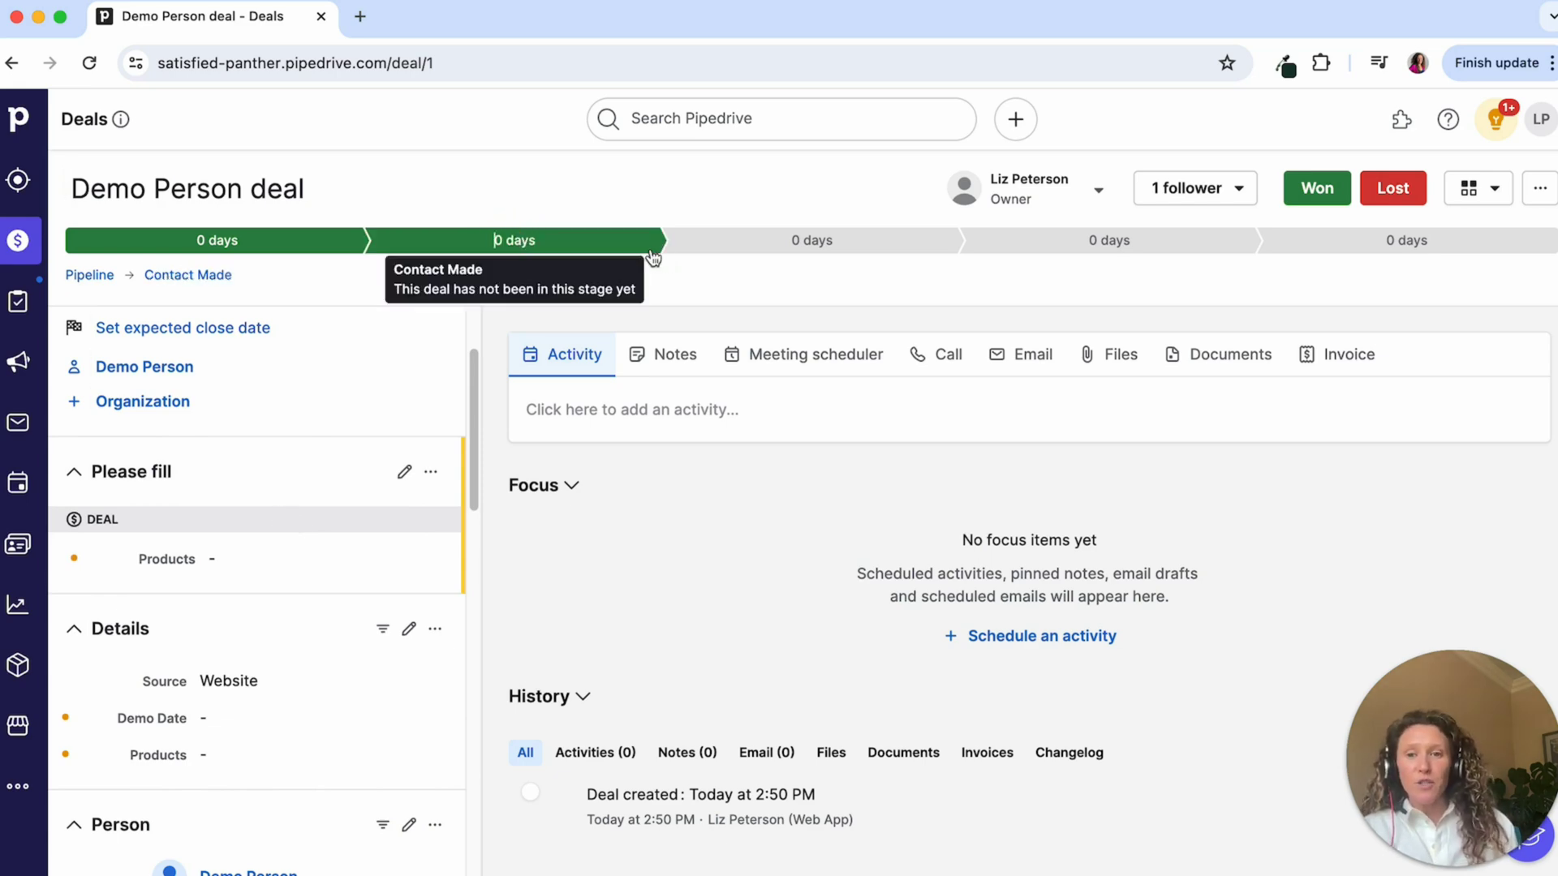
pyautogui.click(89, 62)
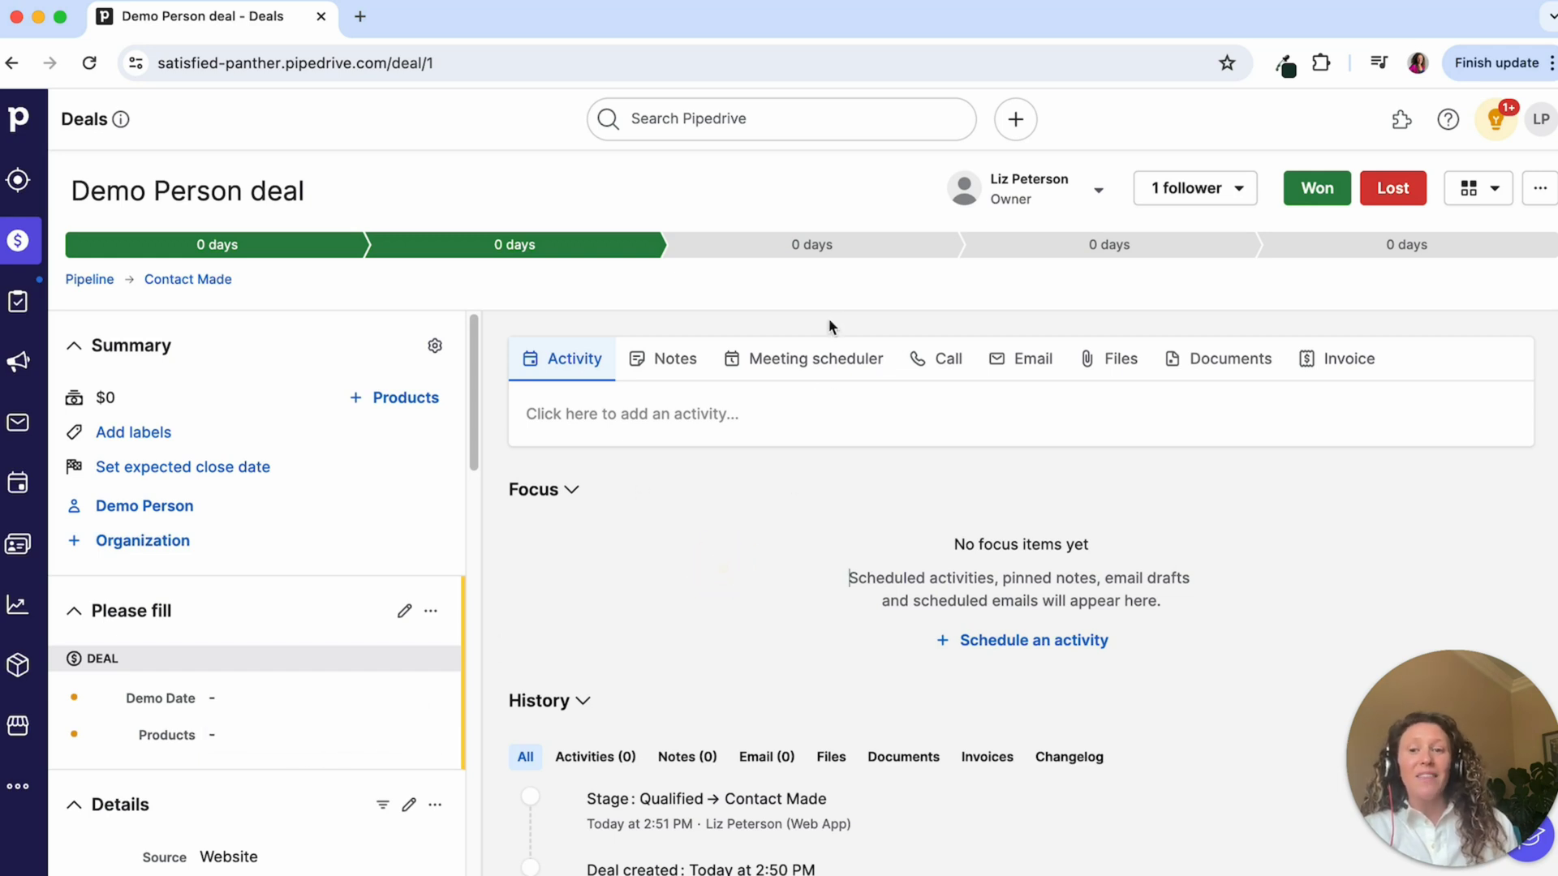
pyautogui.click(843, 251)
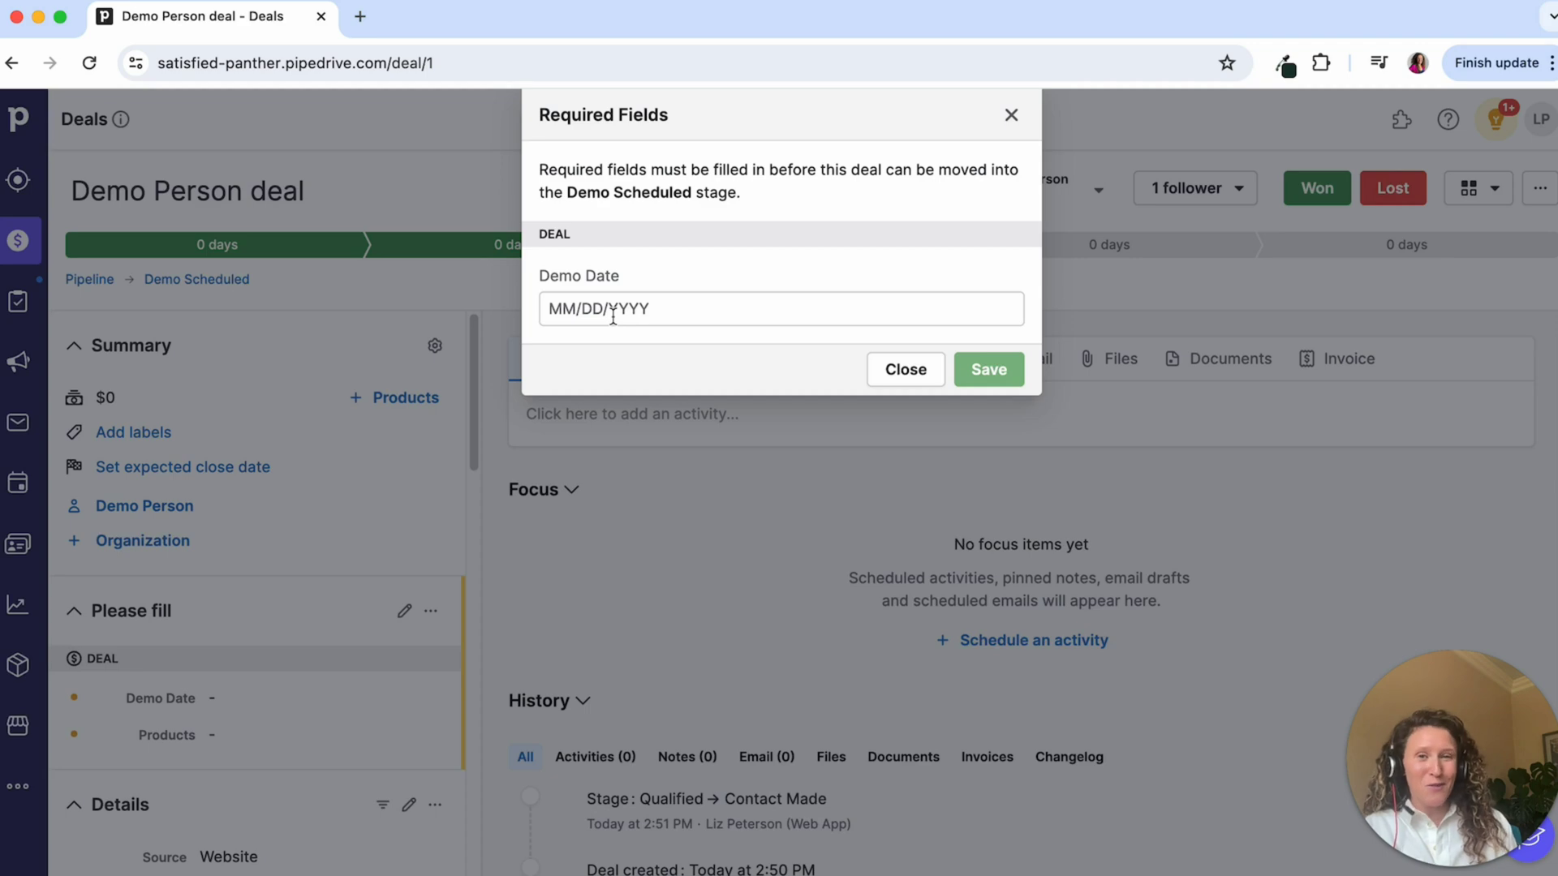
pyautogui.click(804, 310)
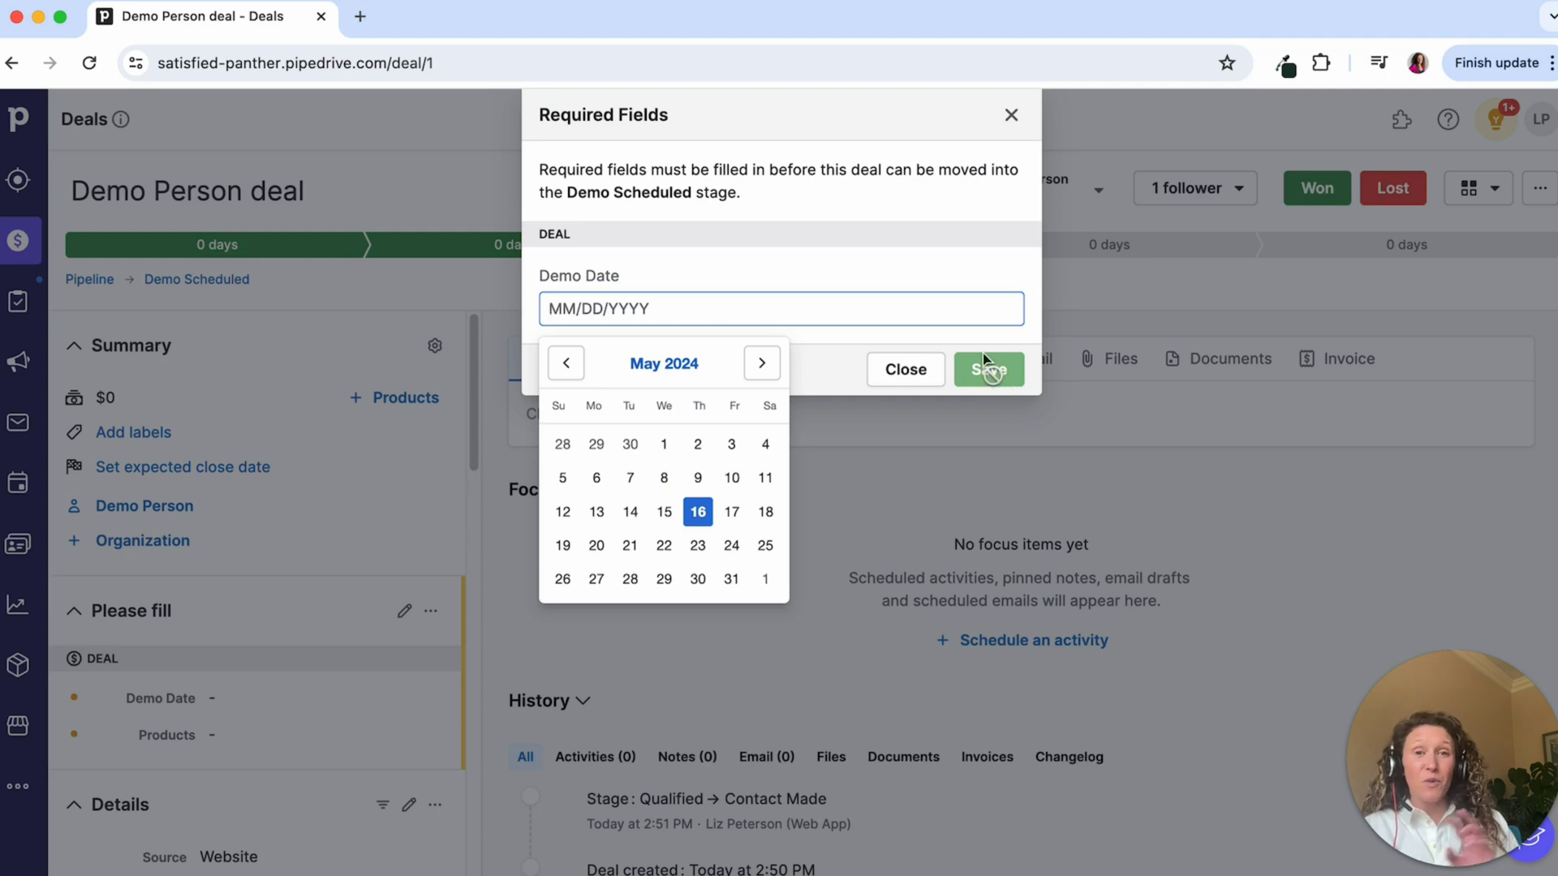
pyautogui.click(902, 373)
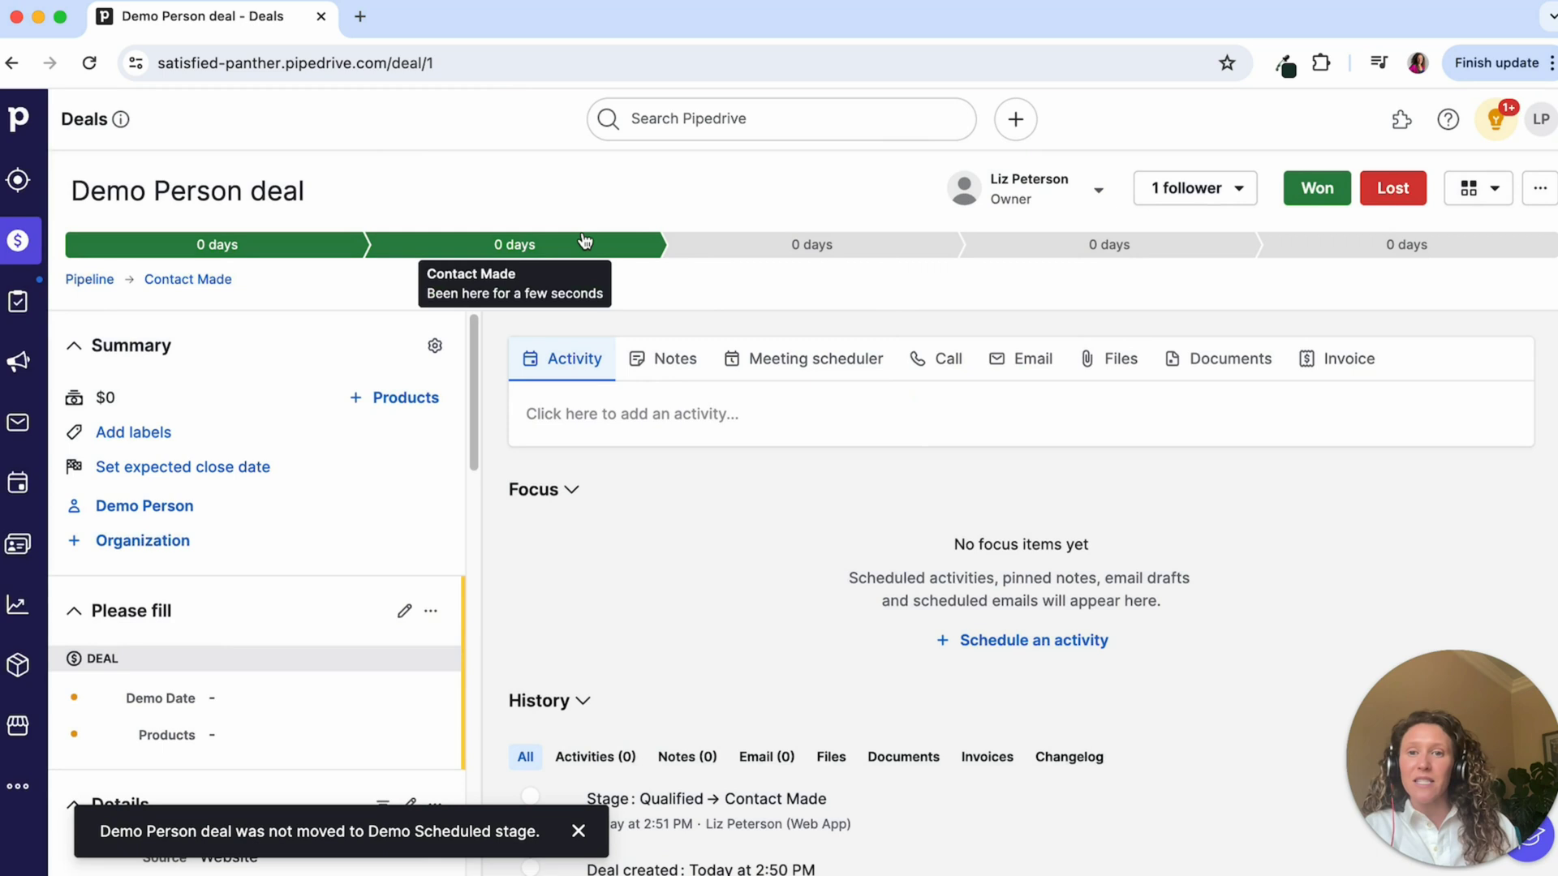
# Move the deal to Demo Scheduled, entering the required Demo Date 05/16/2024.
pyautogui.click(718, 240)
pyautogui.click(734, 311)
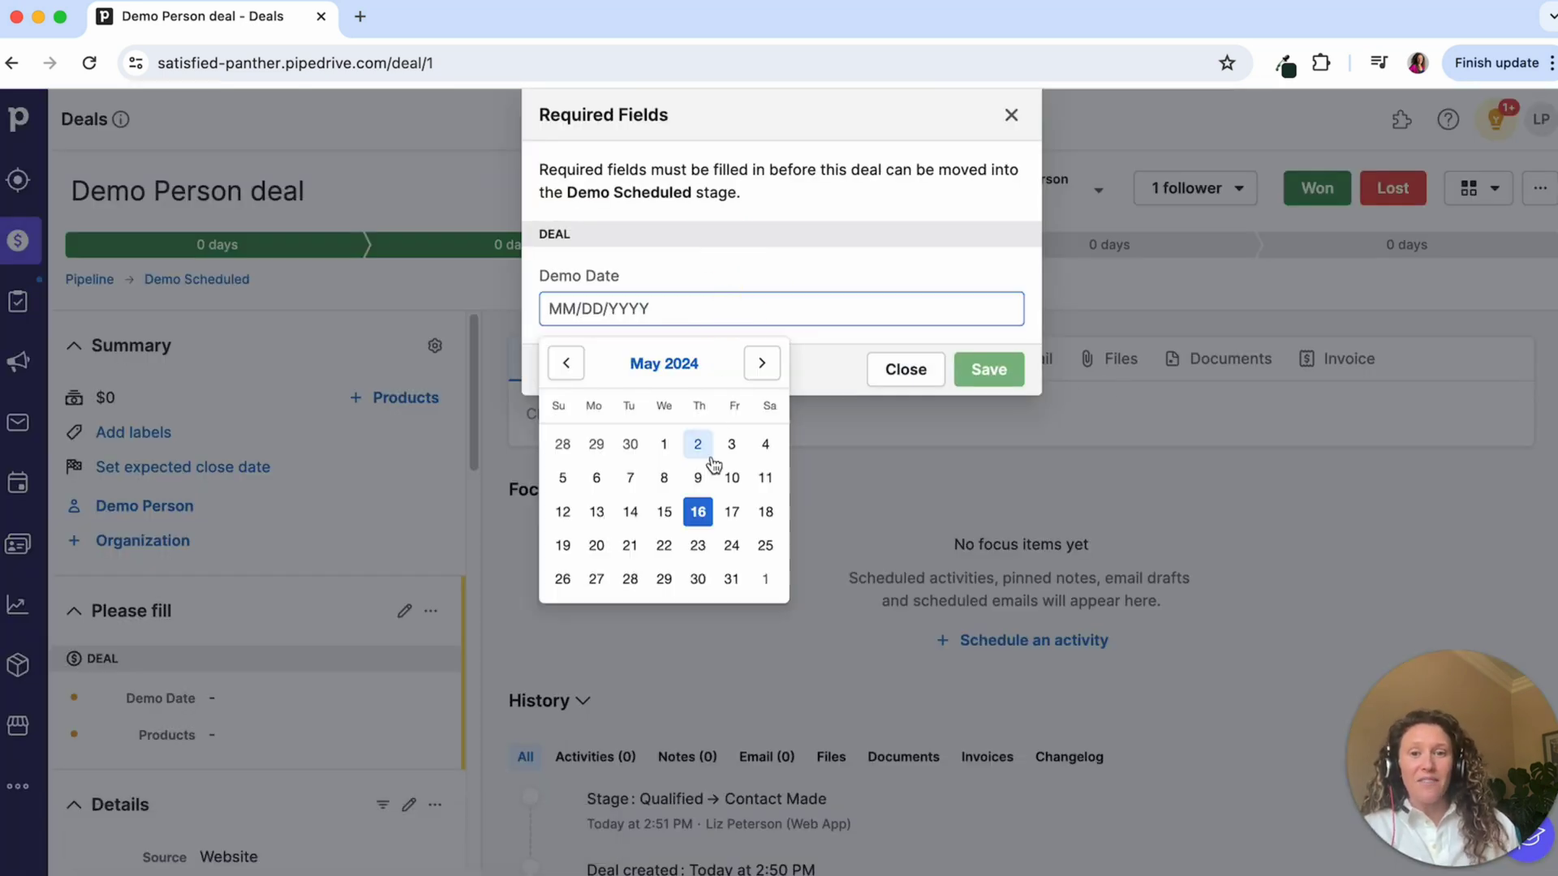
pyautogui.click(698, 513)
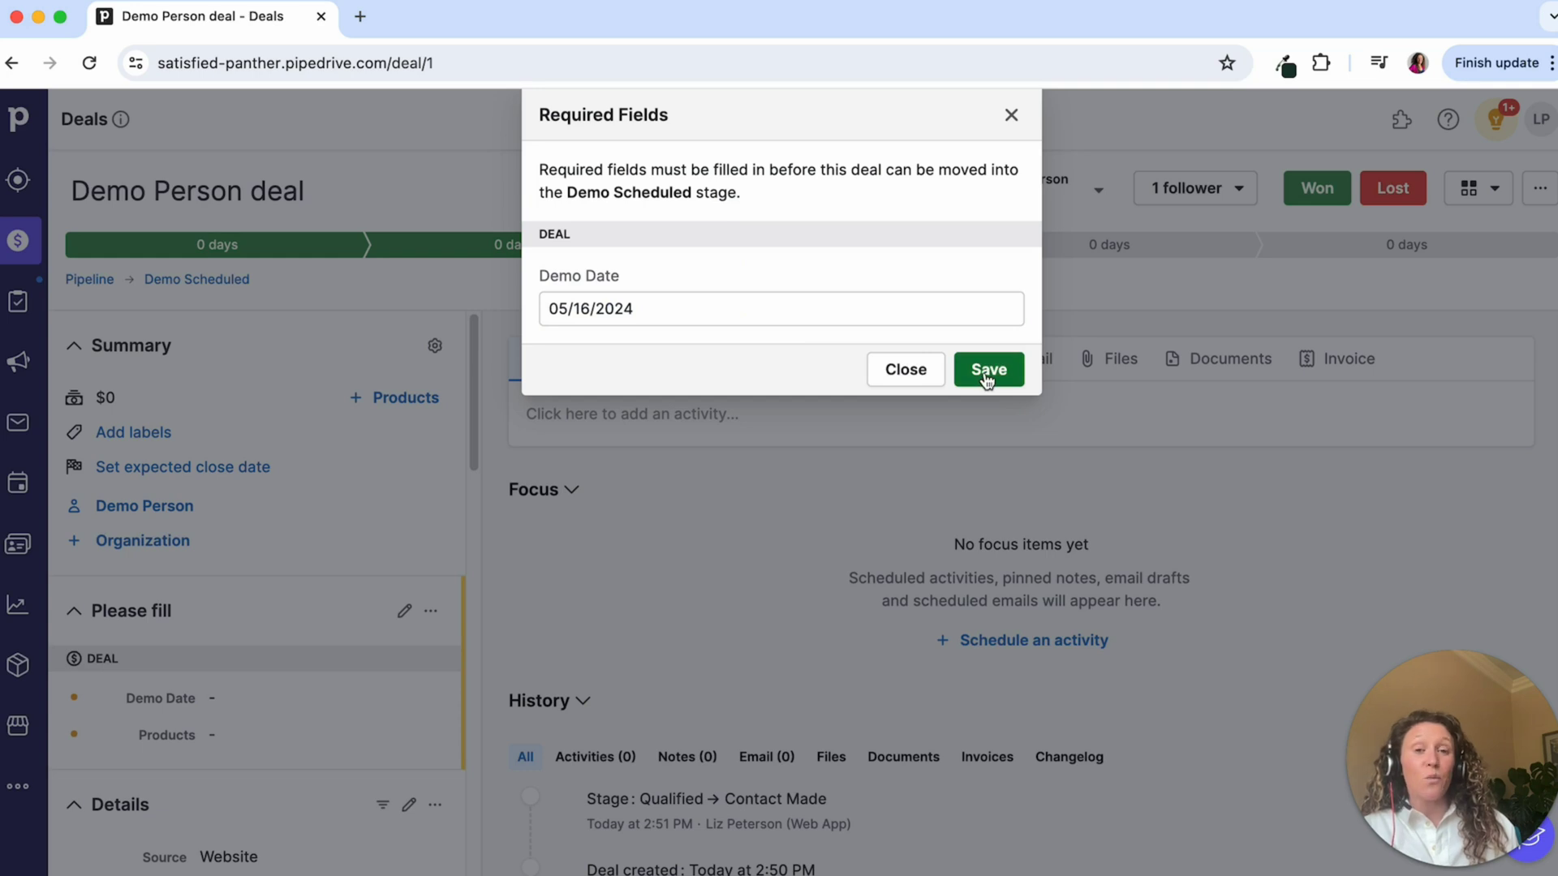
pyautogui.click(986, 370)
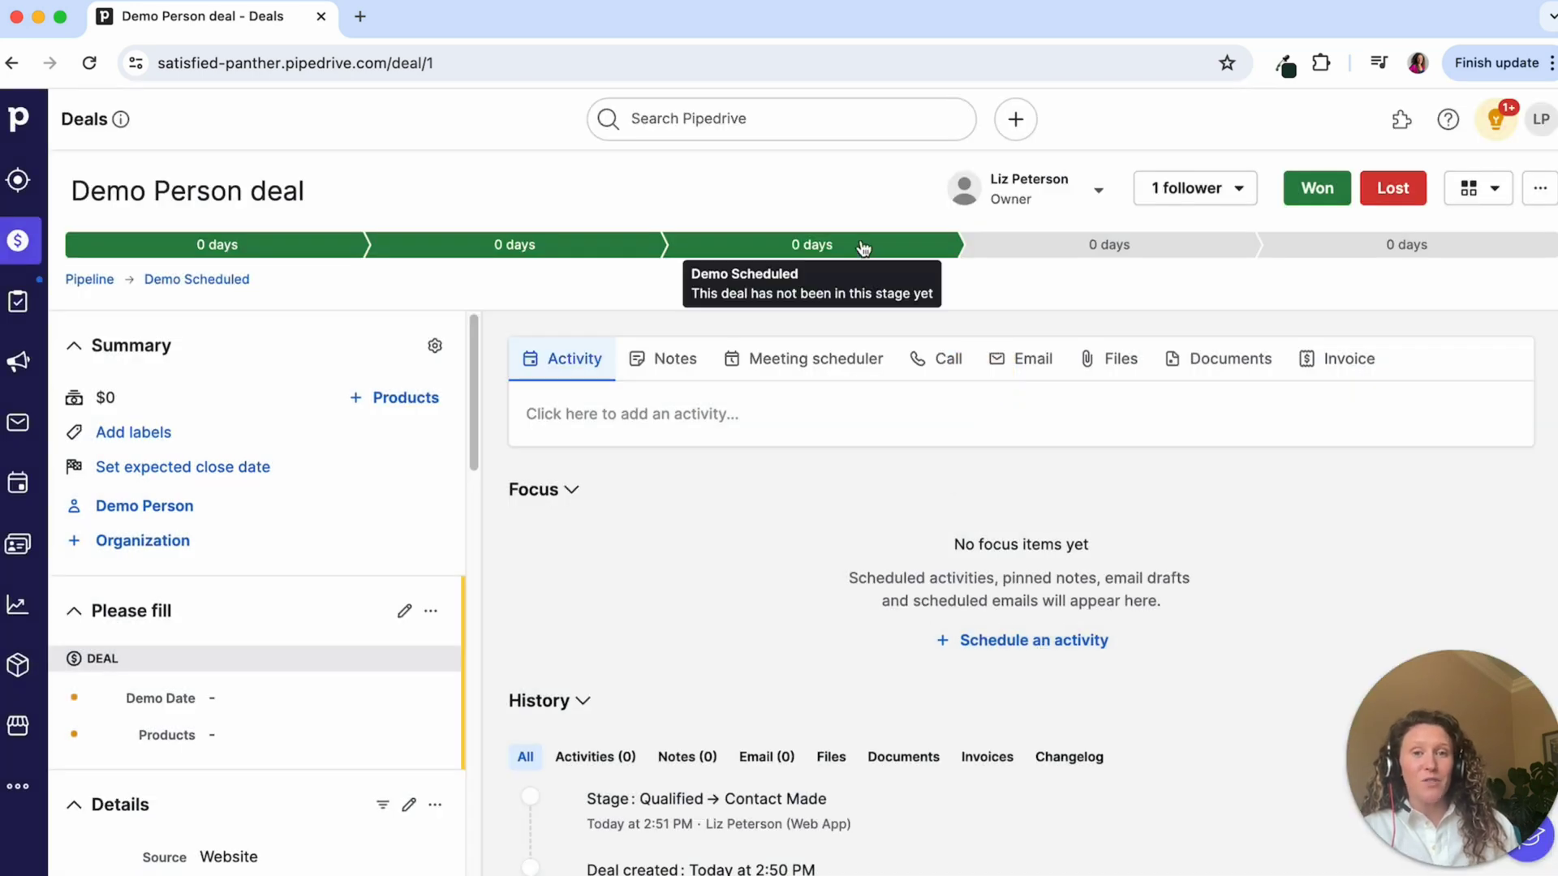
pyautogui.scroll(-5, 245, 549)
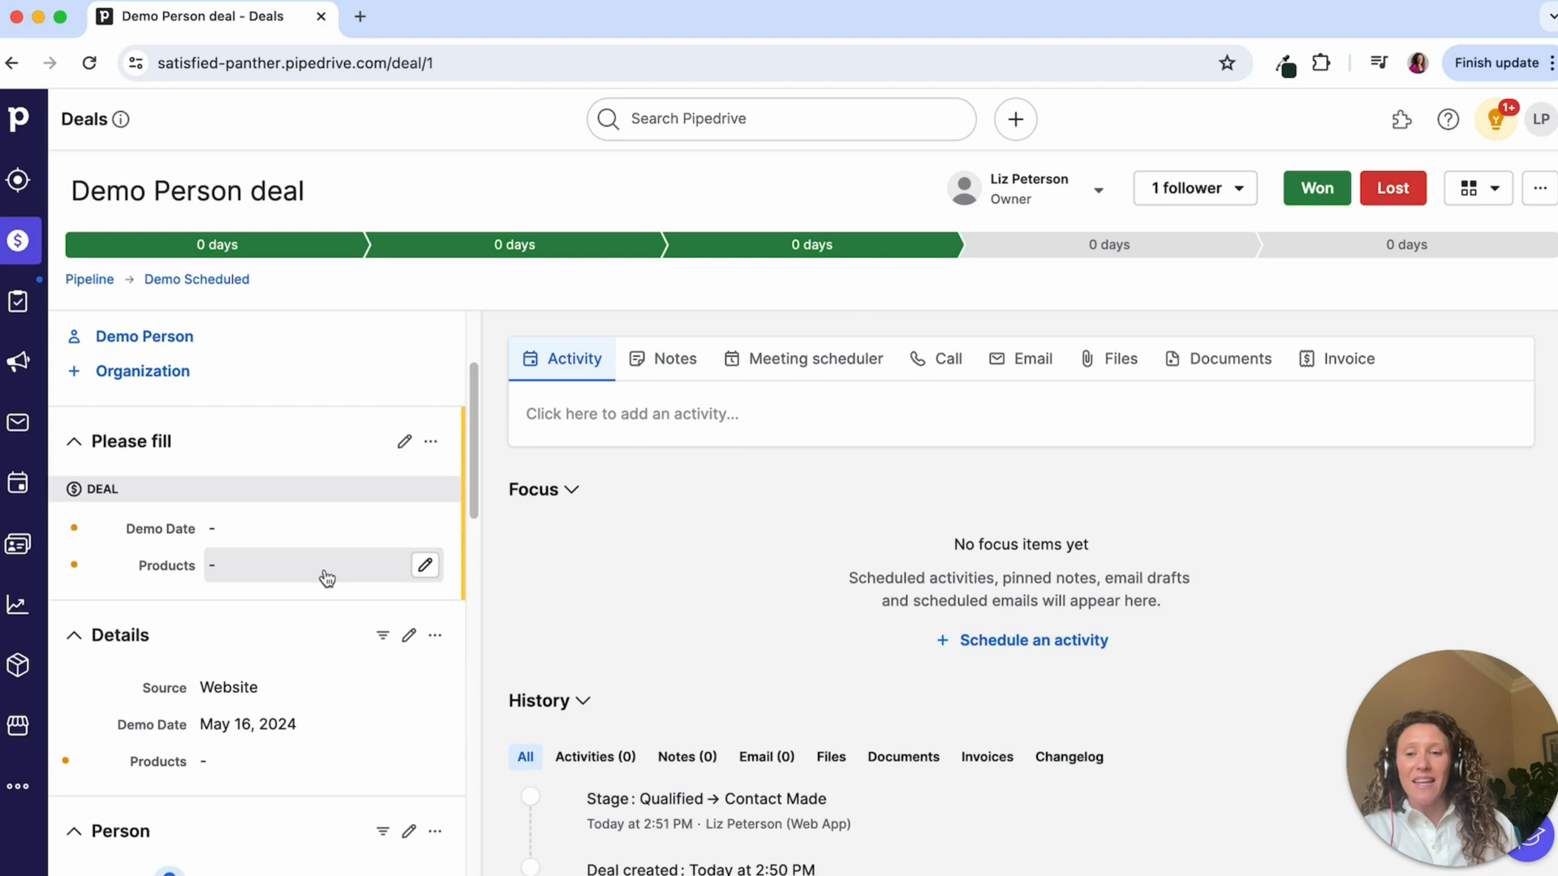
# Clear the deal's Demo Date and move it back to Contact Made.
pyautogui.click(436, 654)
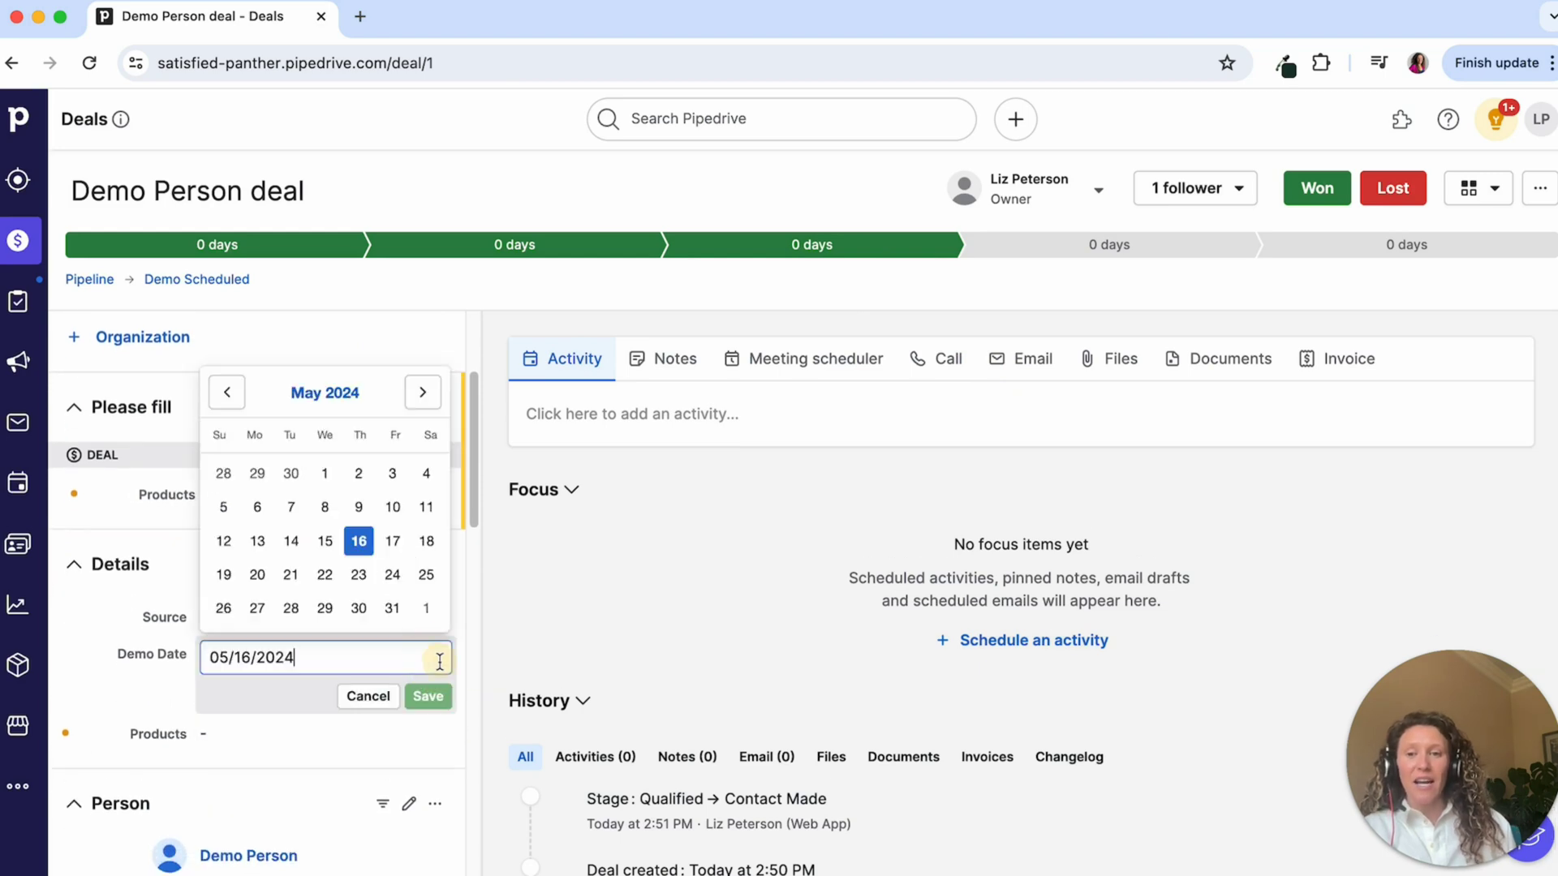
pyautogui.press('BackSpace')
pyautogui.click(428, 696)
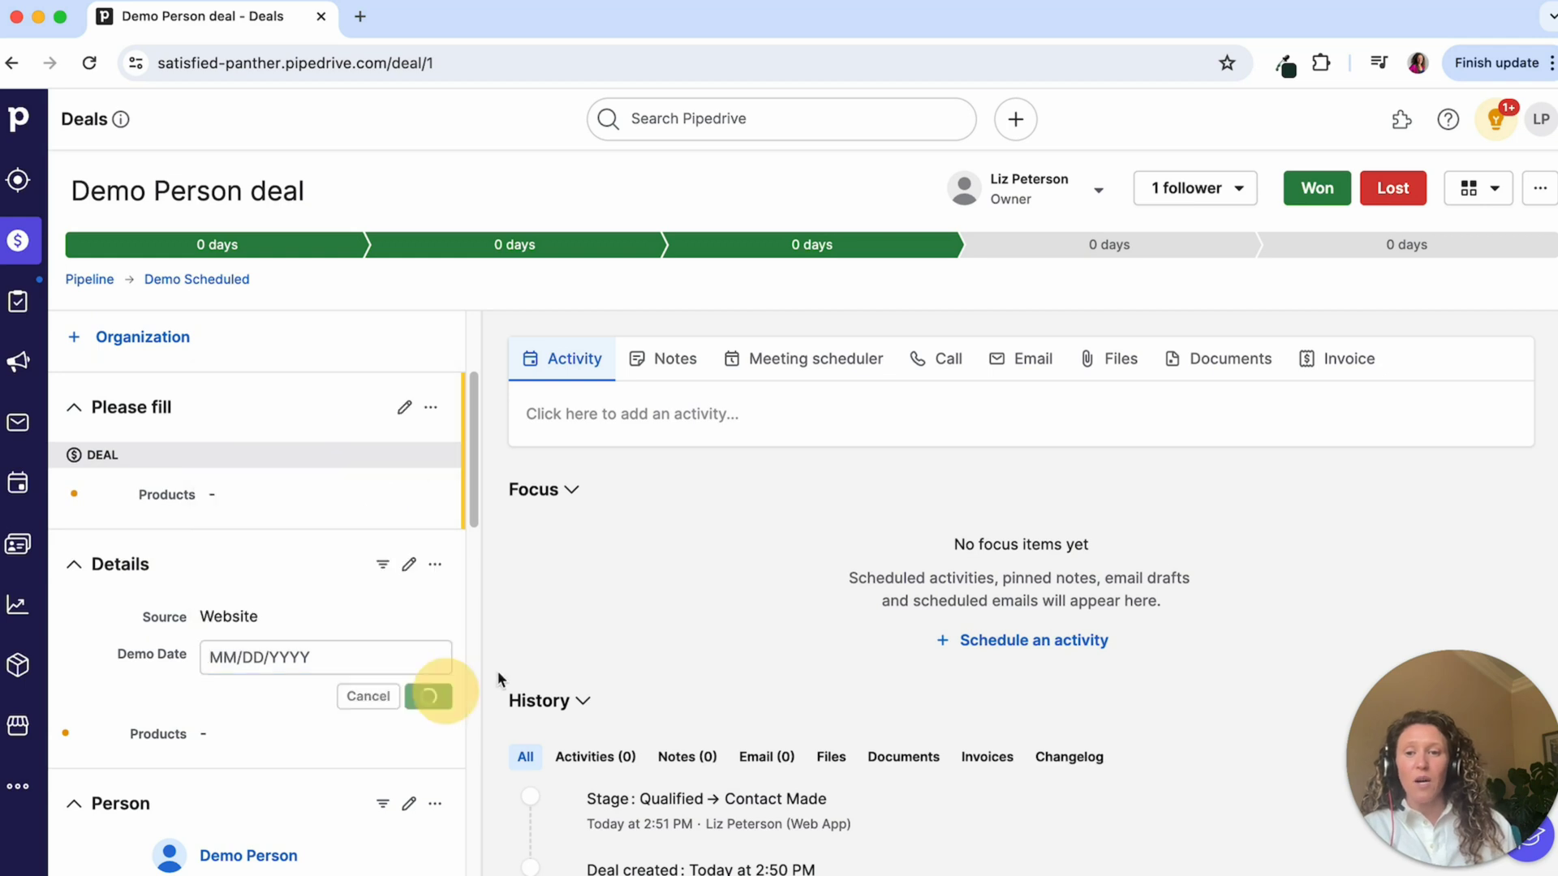
pyautogui.click(610, 253)
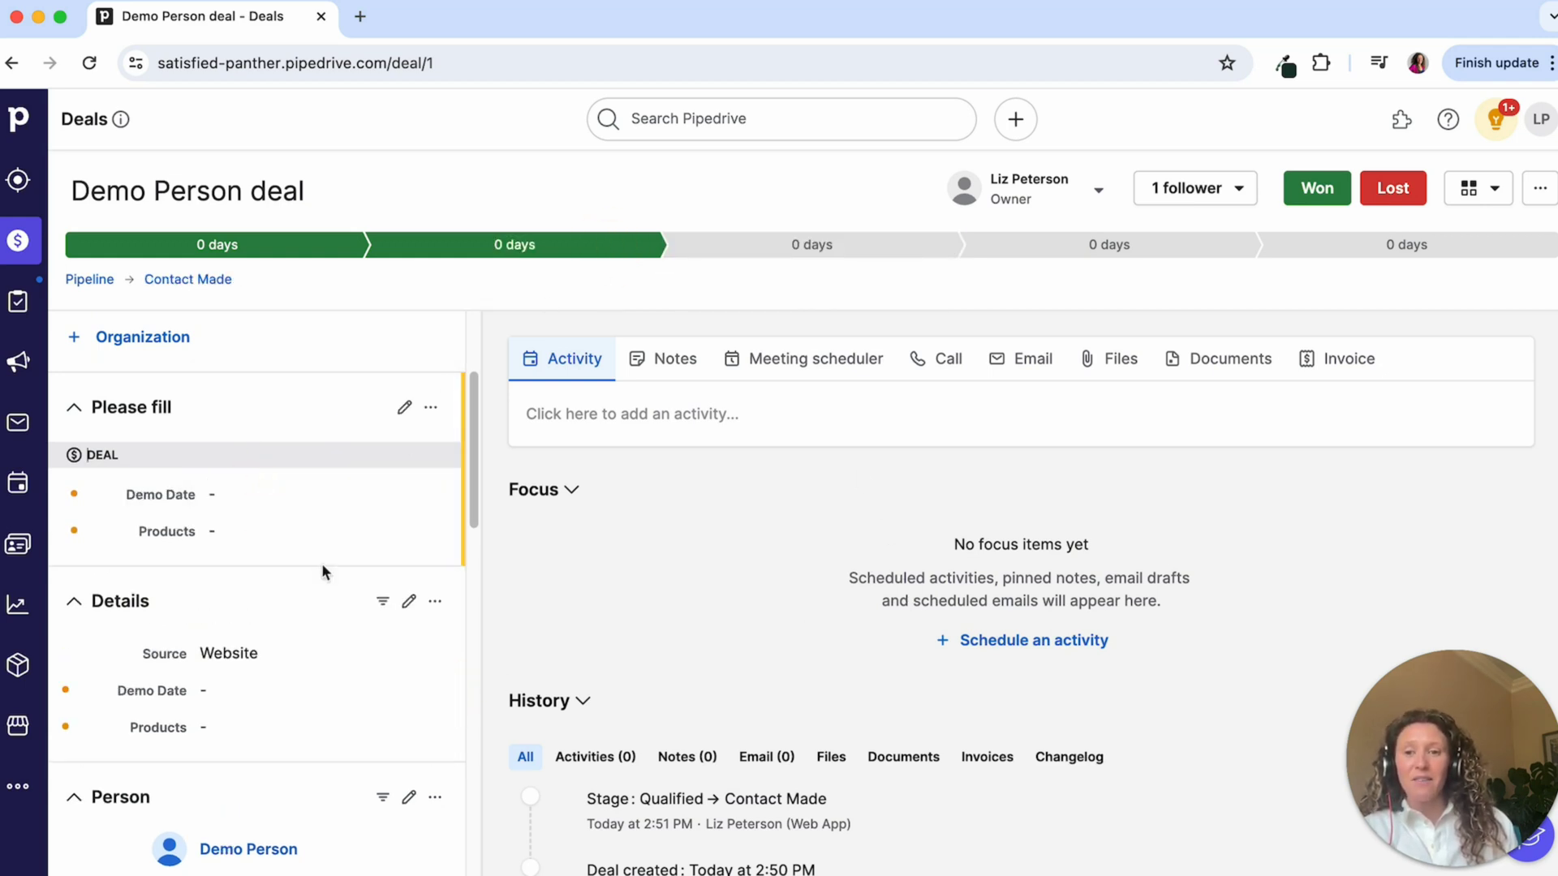
# Refill Demo Date as May 16, 2024, move the deal to Demo Scheduled, and return to the board.
pyautogui.click(289, 497)
pyautogui.click(365, 700)
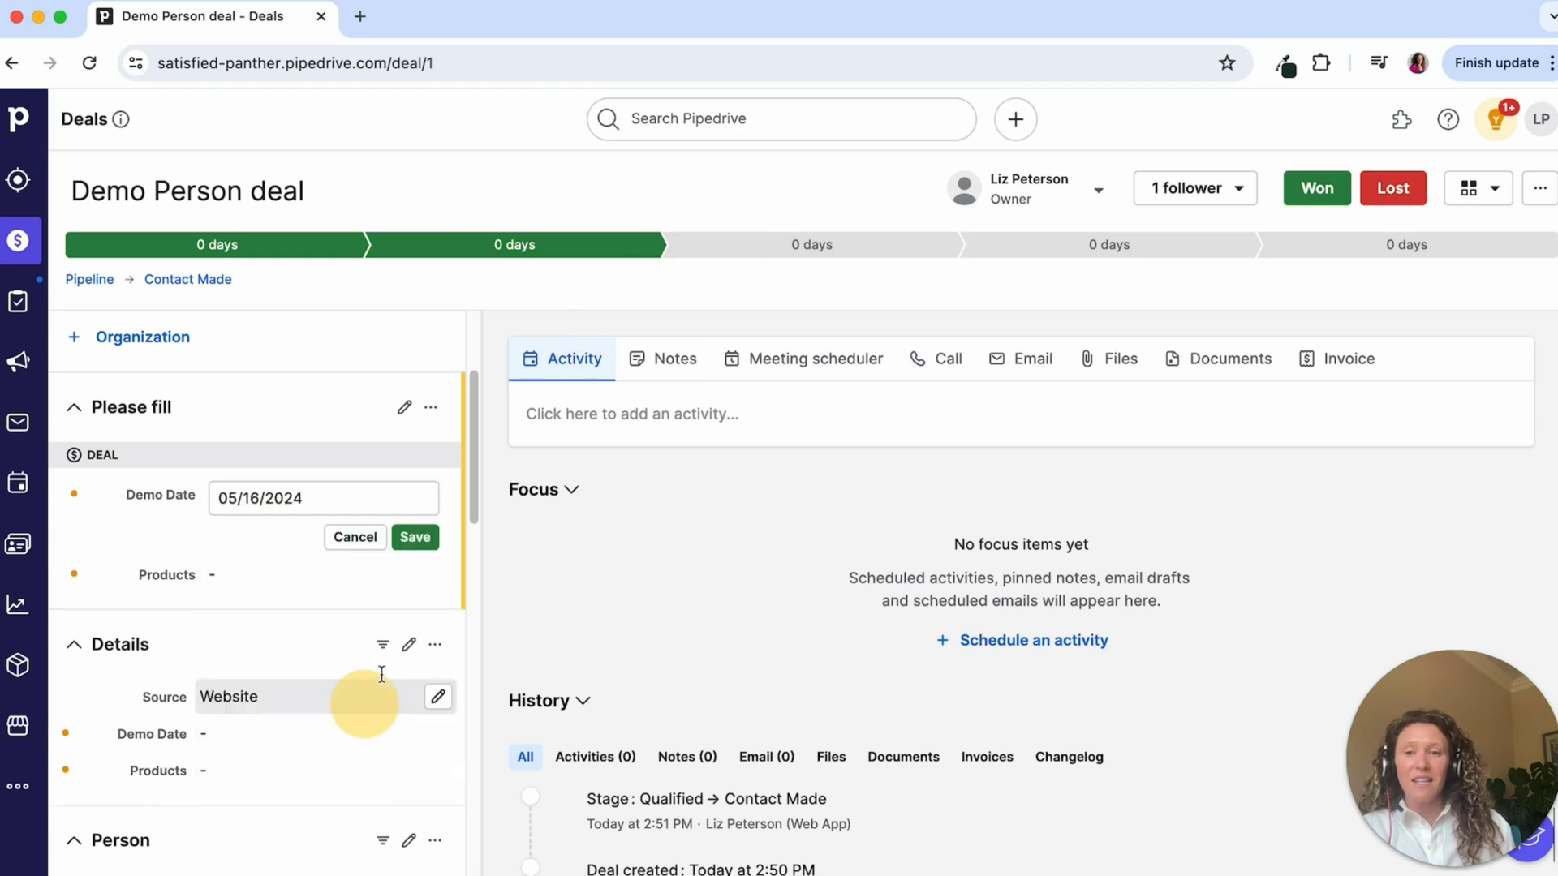
pyautogui.click(406, 546)
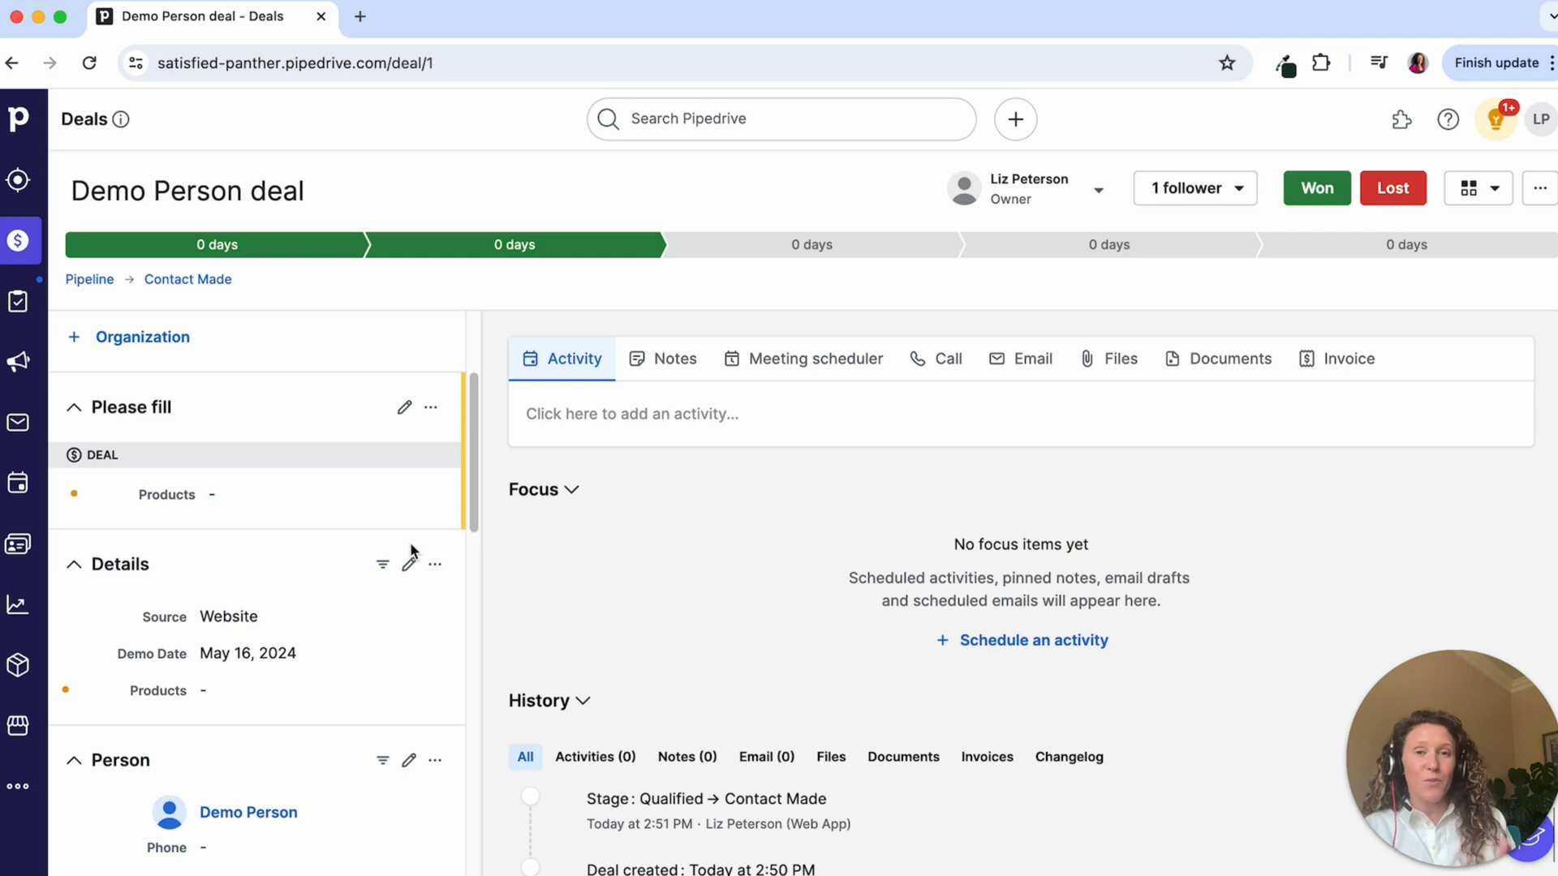
pyautogui.click(843, 256)
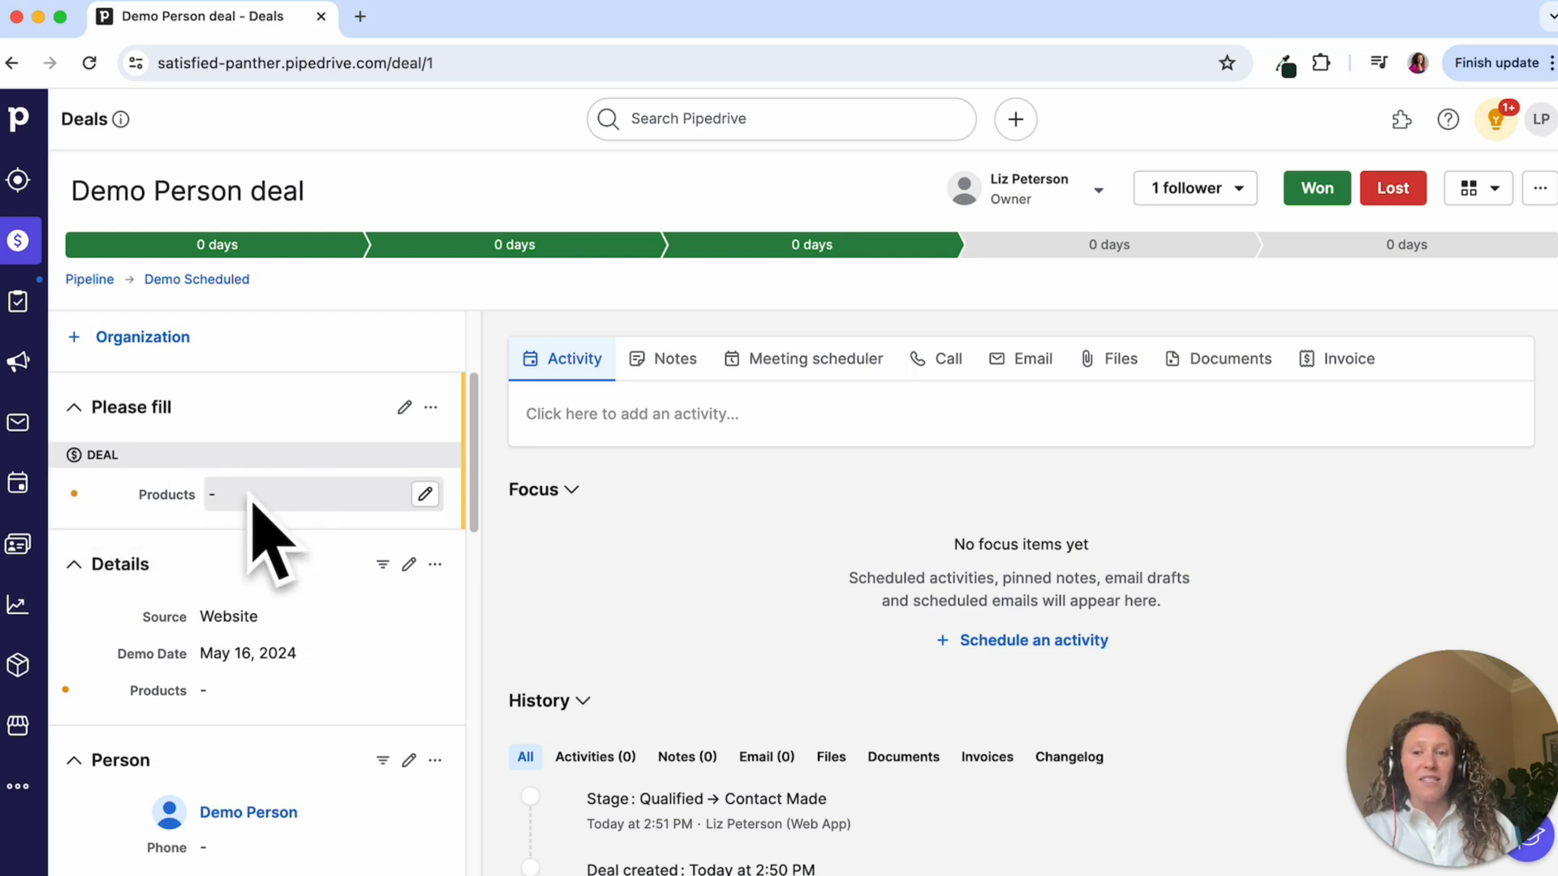
pyautogui.click(18, 240)
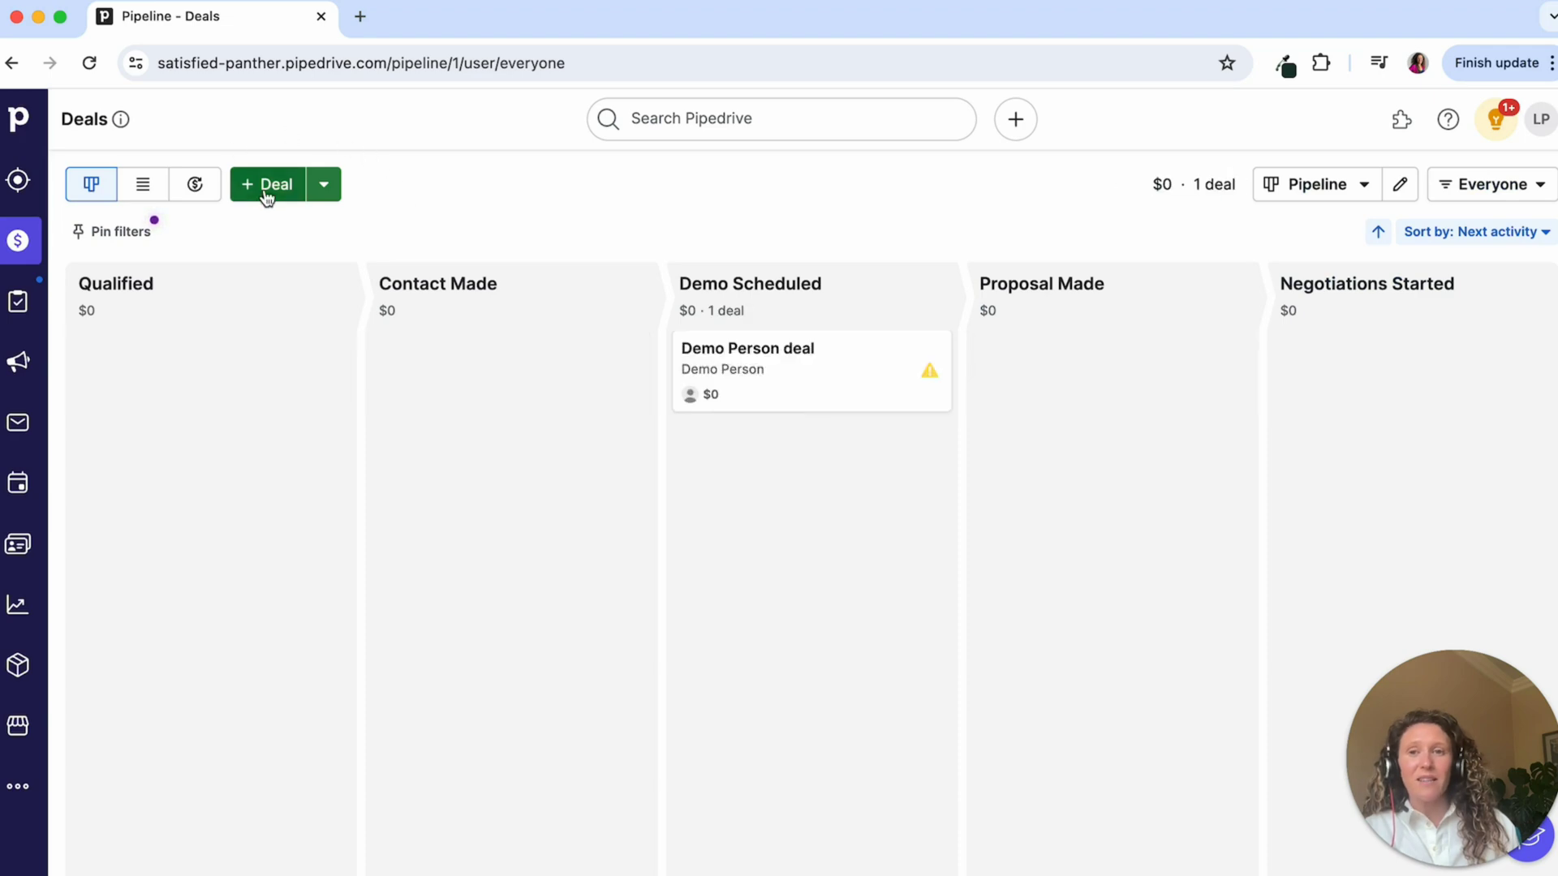
# Open a blank Add deal form showing the required Source and Demo Date fields.
pyautogui.click(265, 190)
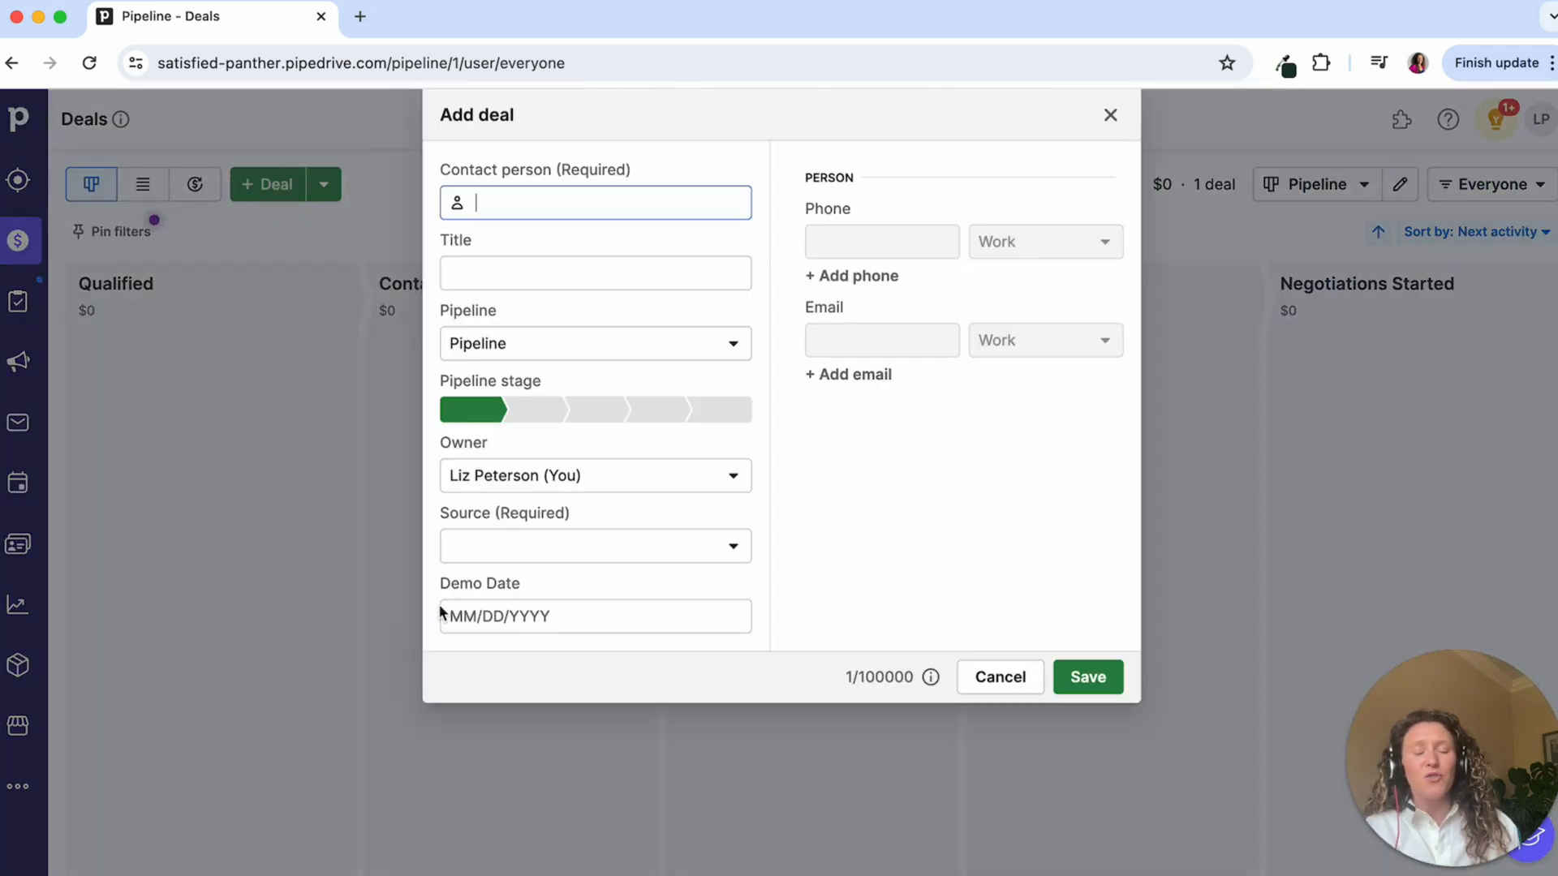